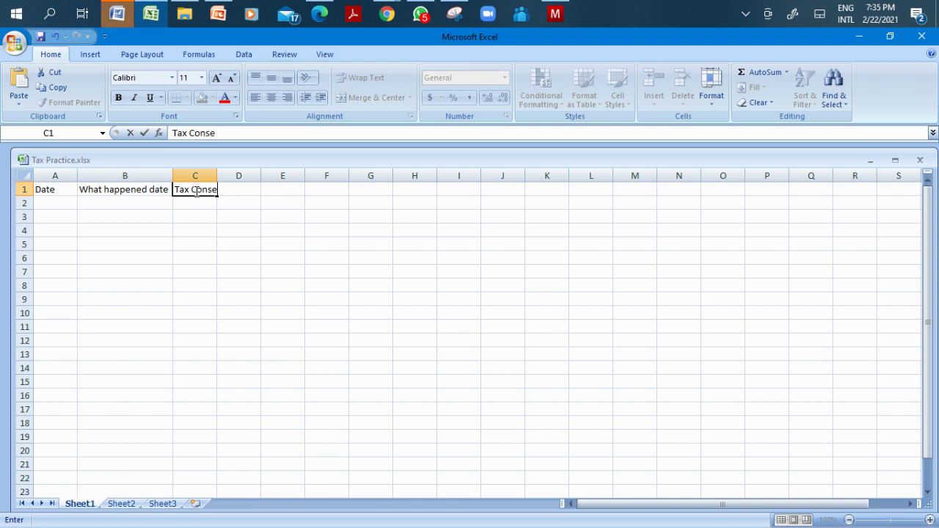
Complete the header in cell C1 as Tax Consequences and widen column C to fit it.
text(es)
key(Return)
drag(217, 176, 294, 177)
Give the header cells A1 to C1 a grey fill and make their text bold.
click(68, 190)
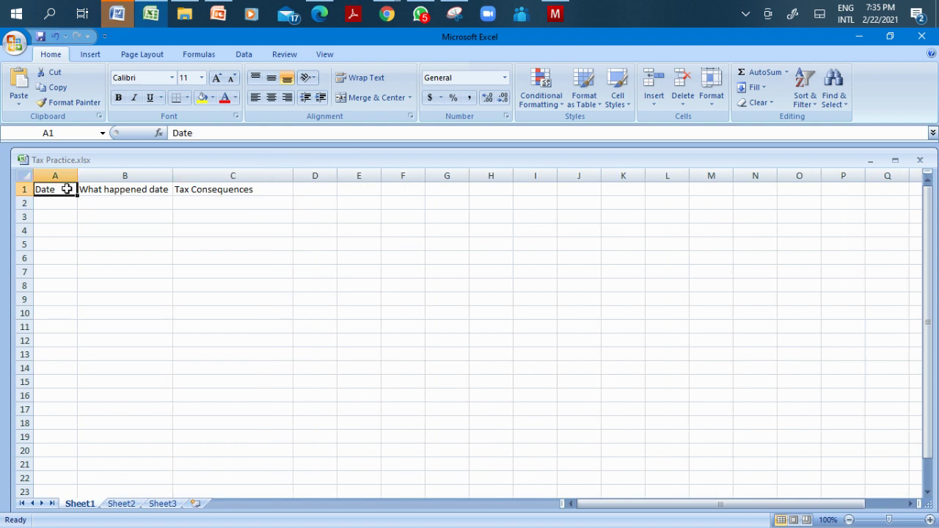
key(shift+Right)
key(shift+Right)
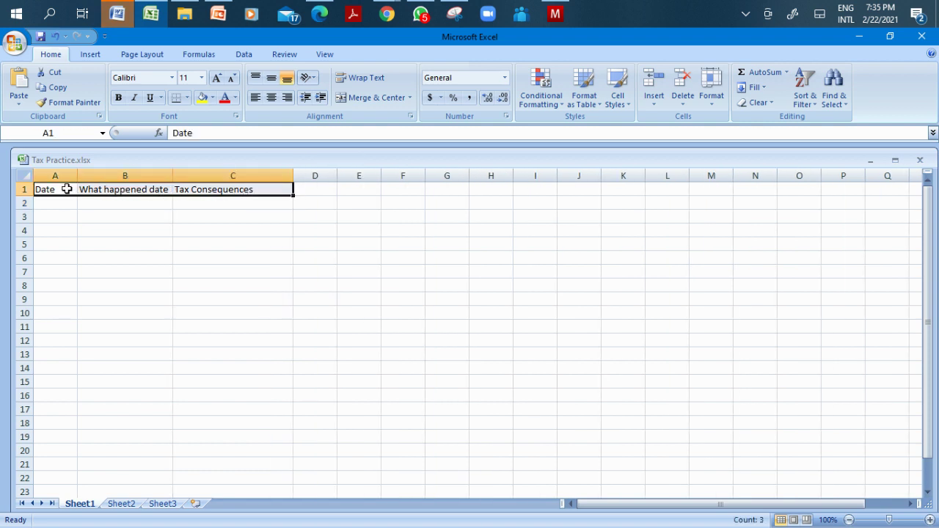
click(212, 98)
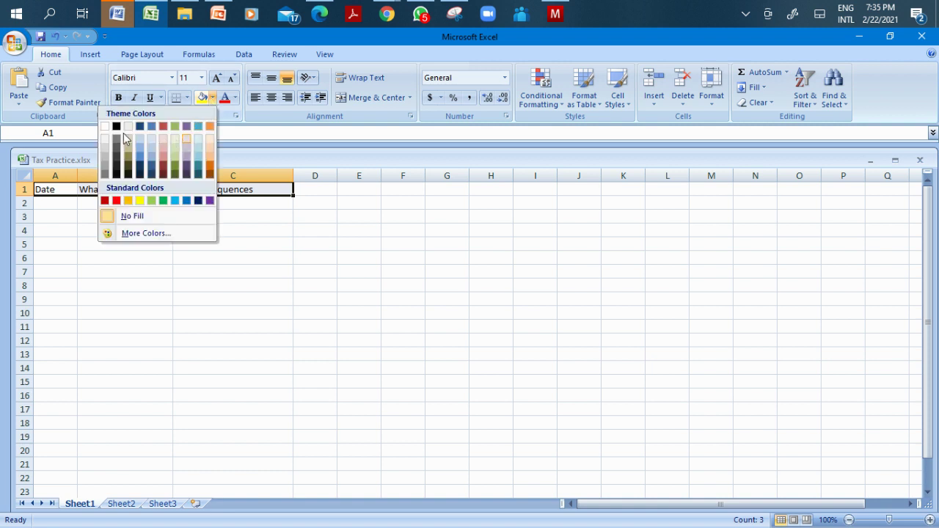
click(105, 162)
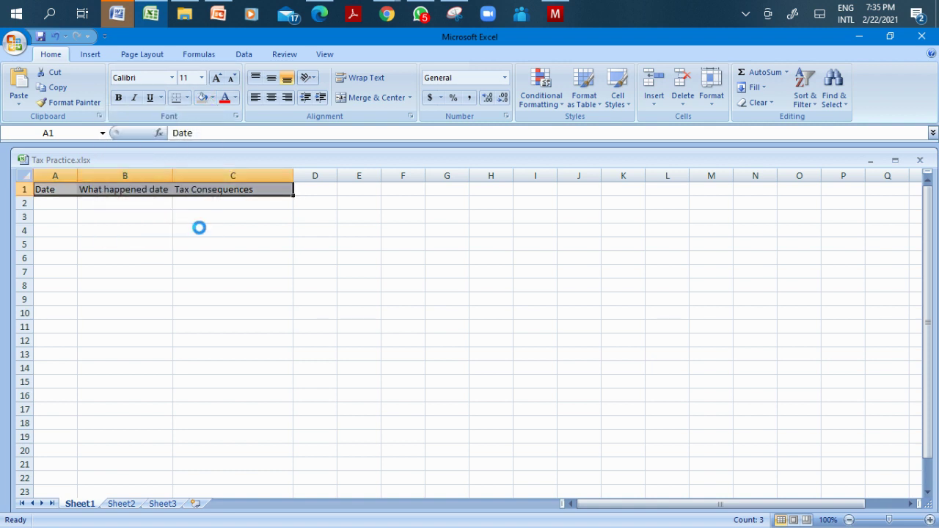
key(ctrl+b)
Widen columns A, B and C to leave more room beside the header texts.
drag(174, 175, 193, 176)
drag(315, 176, 343, 176)
click(251, 228)
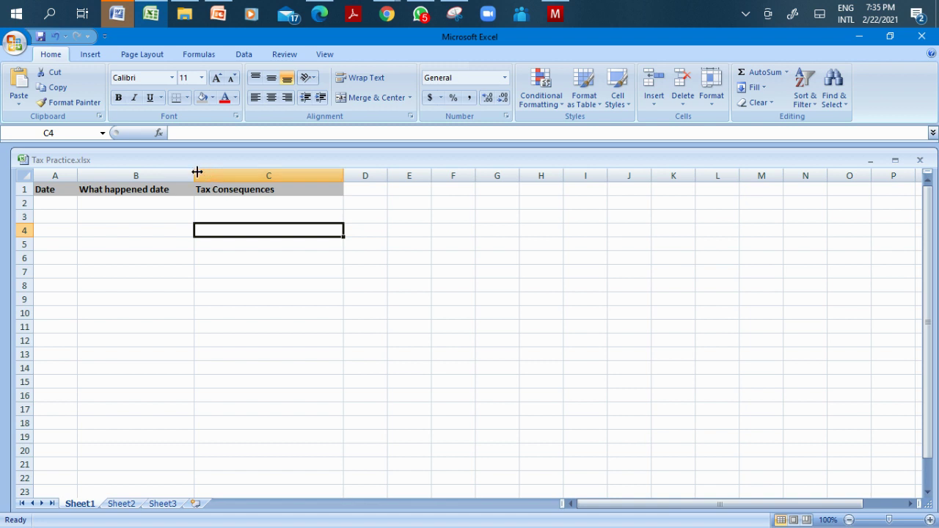
drag(199, 172, 208, 172)
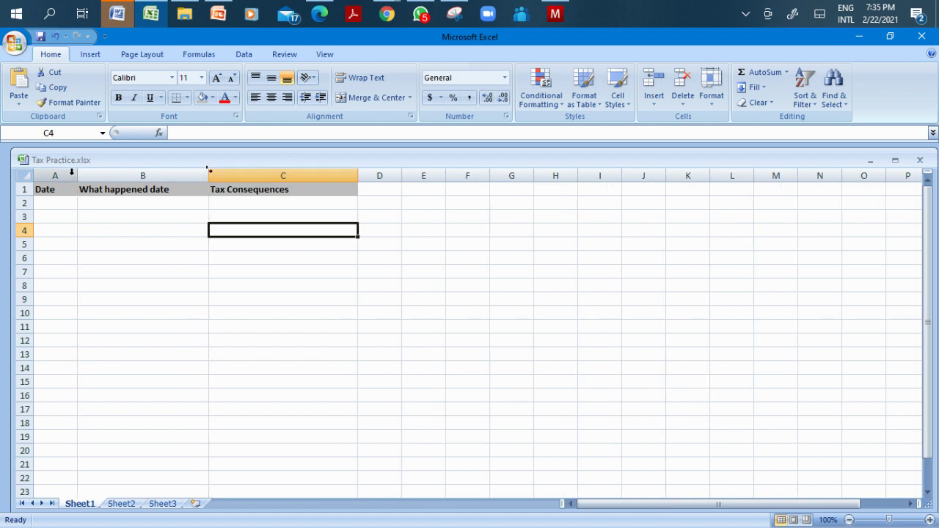
drag(77, 174, 118, 174)
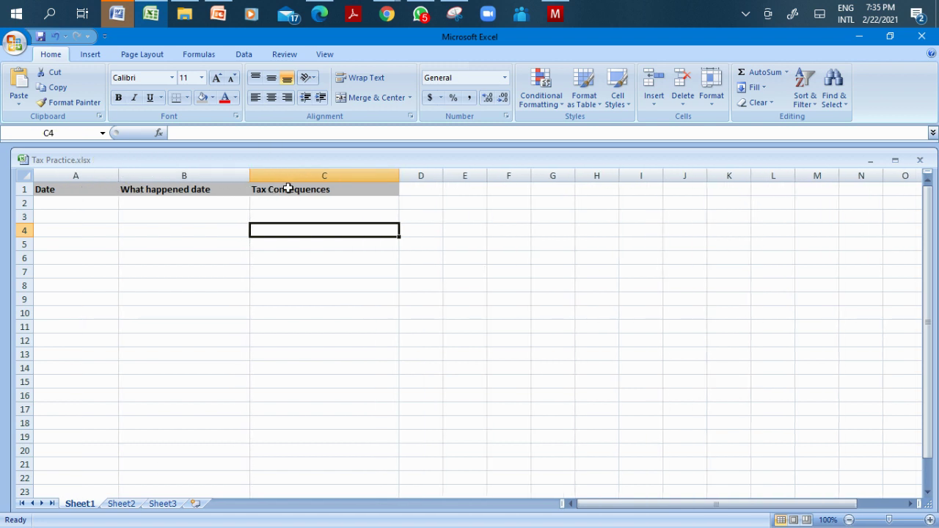
drag(249, 174, 277, 174)
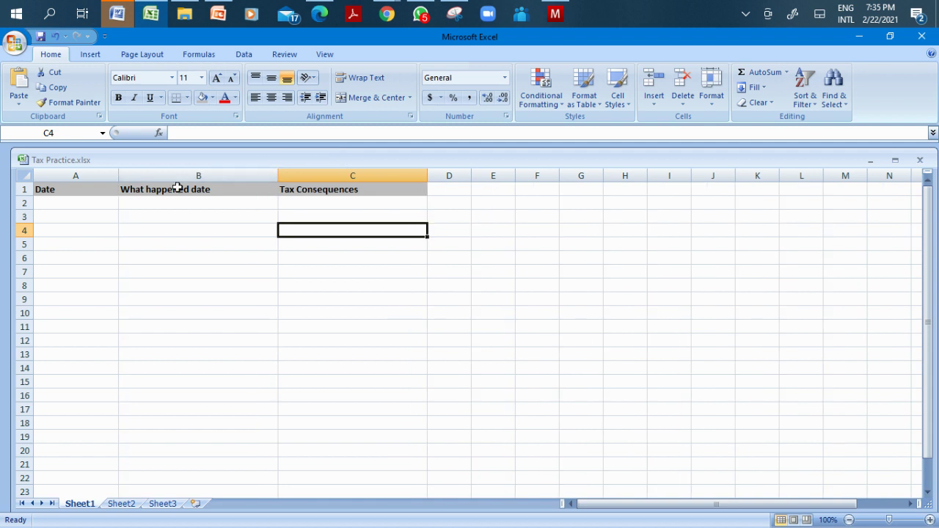
Enter the date 1/02/2009 in cell A2 under the Date header.
click(113, 205)
text(1/02/2009)
key(Return)
key(Up)
key(Right)
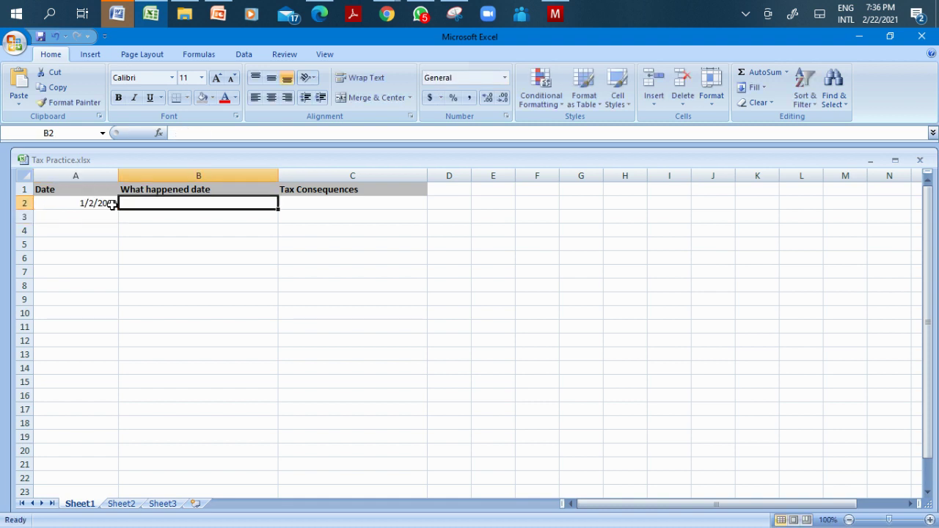
Enter Dolarisation date in cell B2 as the event for the first date.
text(De)
key(BackSpace)
text(olarisation)
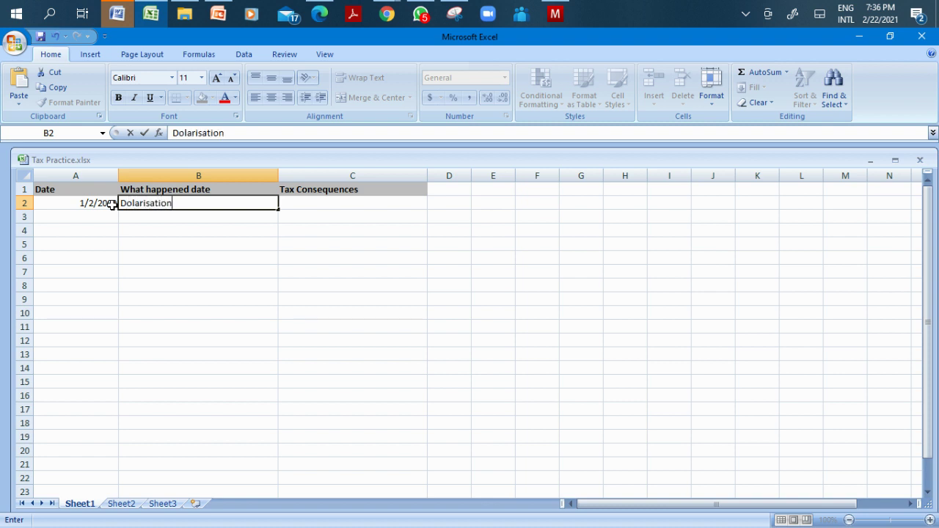
text( date)
key(Return)
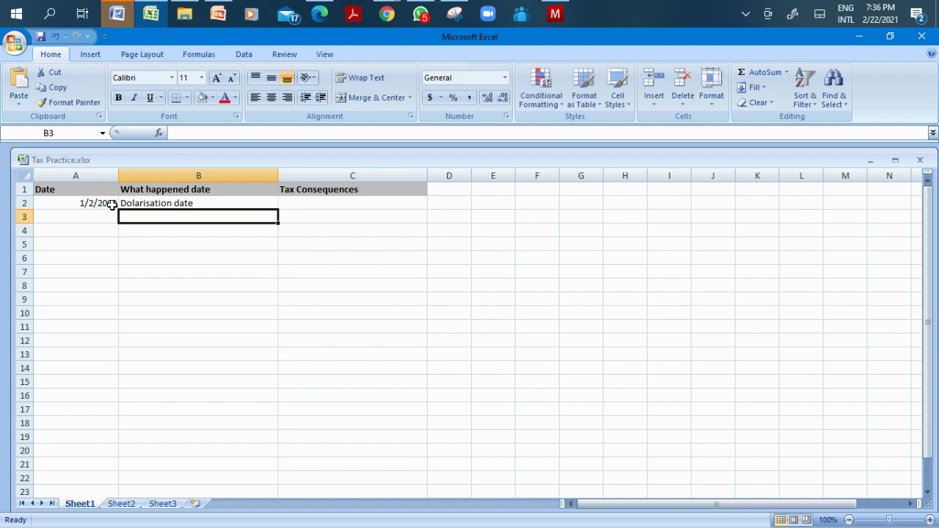
Replace the text in cell B2 with Dolarisation.
key(Up)
key(Right)
key(Left)
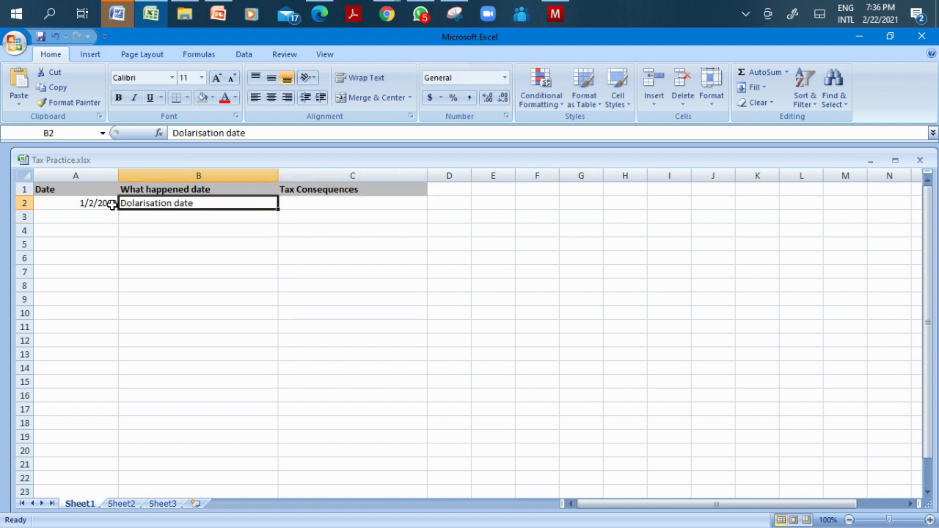
text(Dolar)
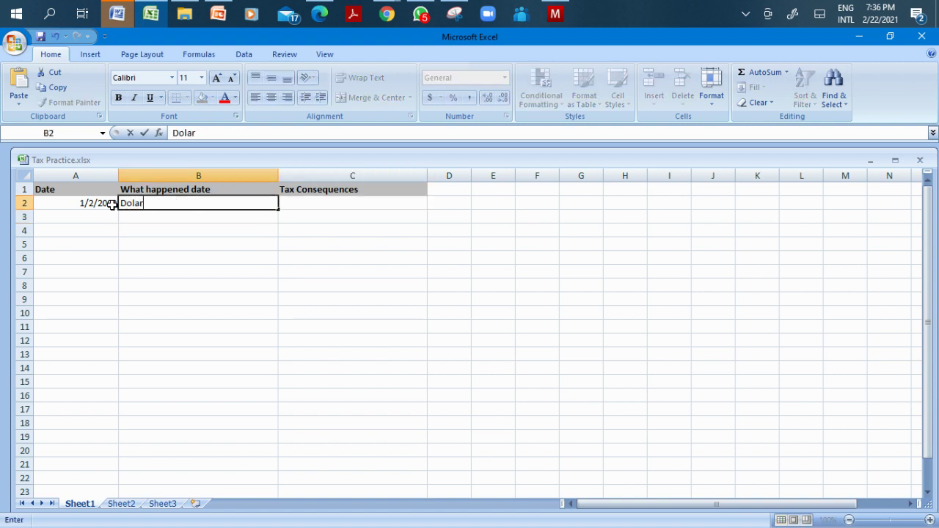
text(isation)
key(Return)
key(Up)
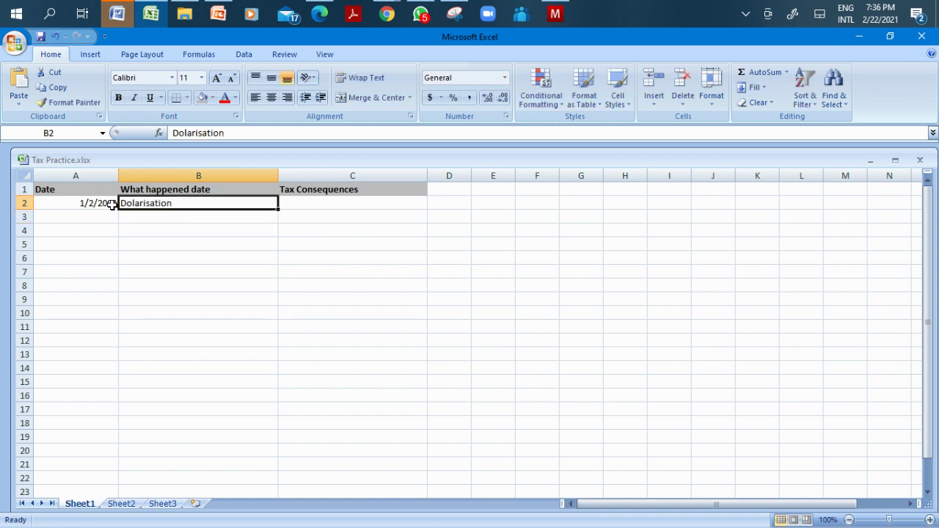
Enter "CGT on all SA acquired before that date is charged at 5% on the GCM" in cell C2 and widen column C to fit.
key(Right)
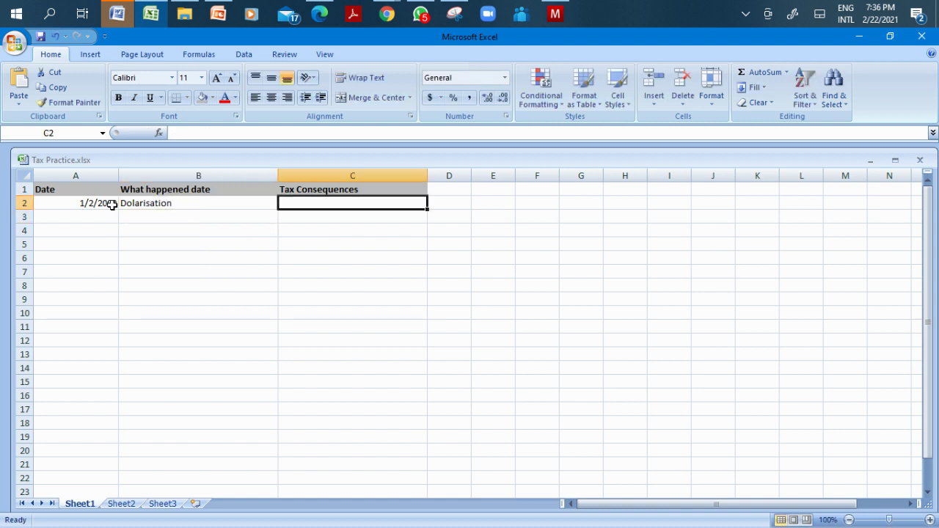
text(CHT)
key(BackSpace)
key(BackSpace)
text(GT on)
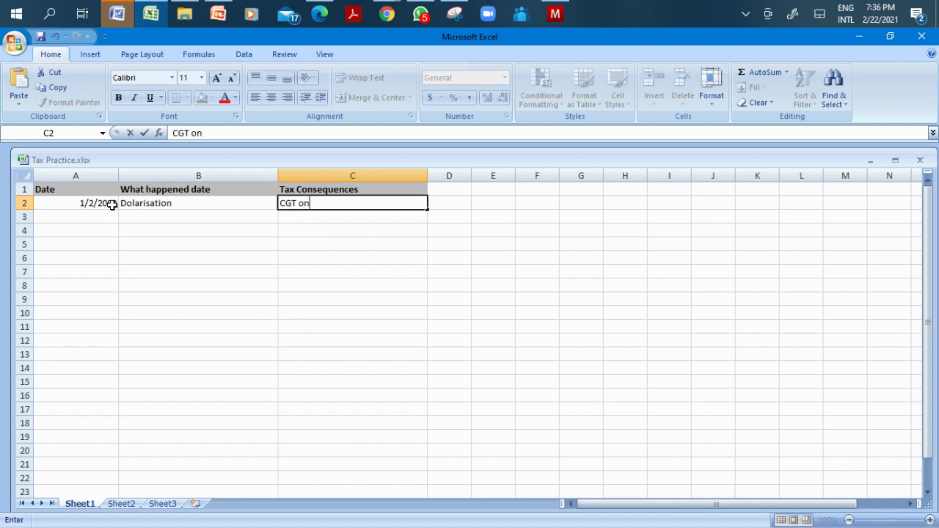
text( all SA acquired bef)
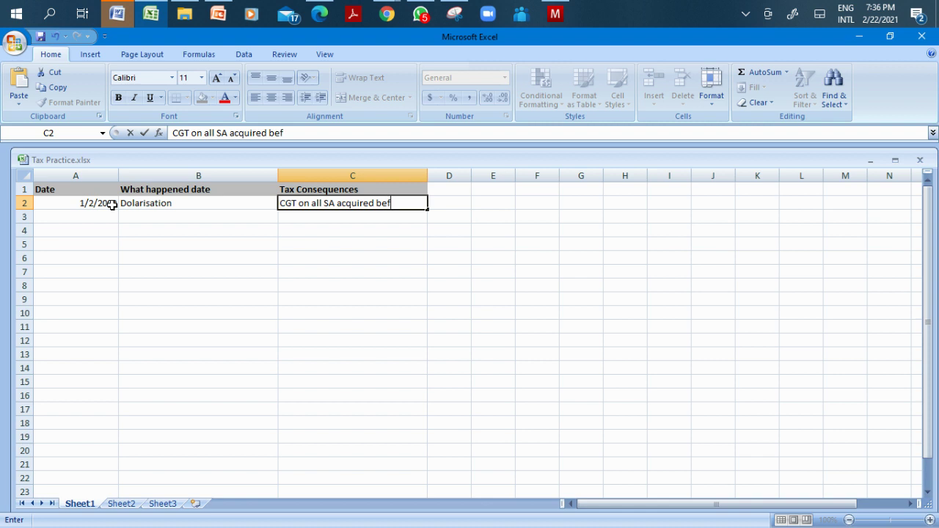
text(ore that date)
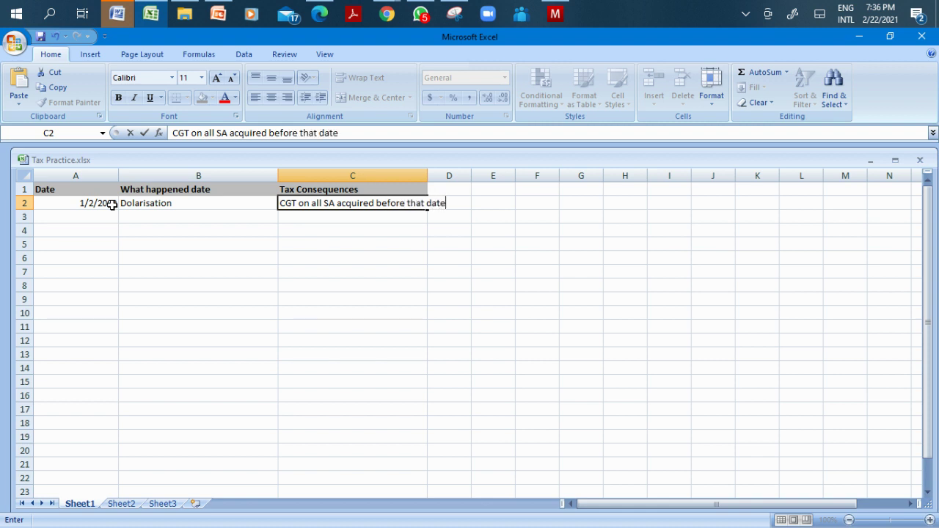
text( is charged at )
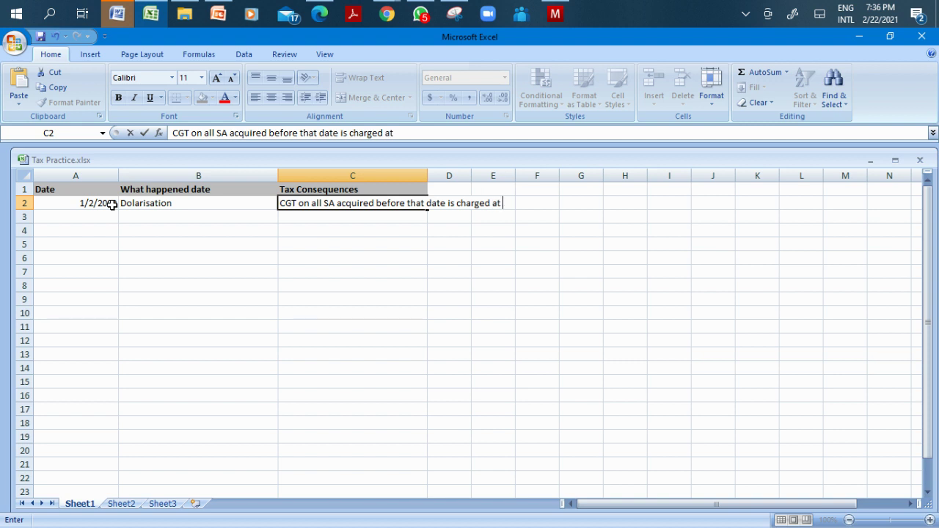
text(5% on the G)
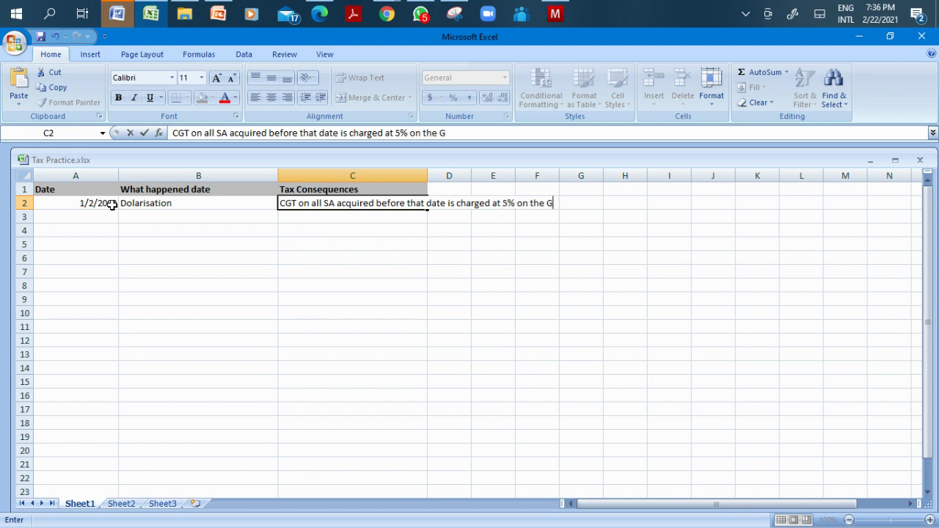
text(C)
text(M)
key(BackSpace)
text(M)
key(Return)
drag(429, 176, 568, 190)
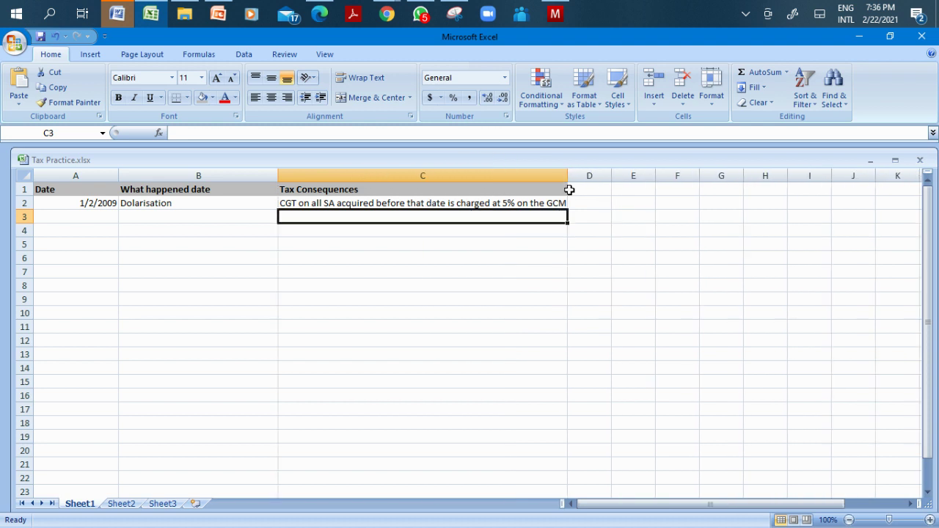
click(543, 248)
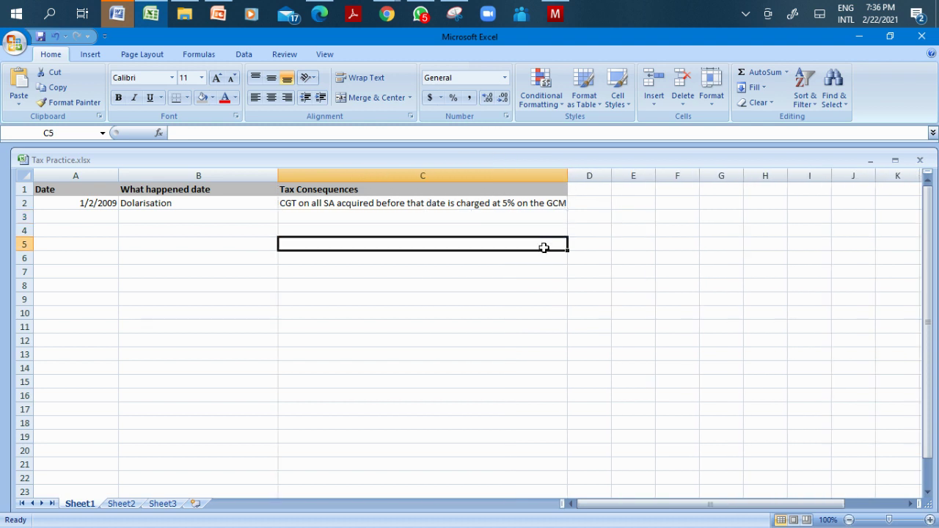
click(509, 200)
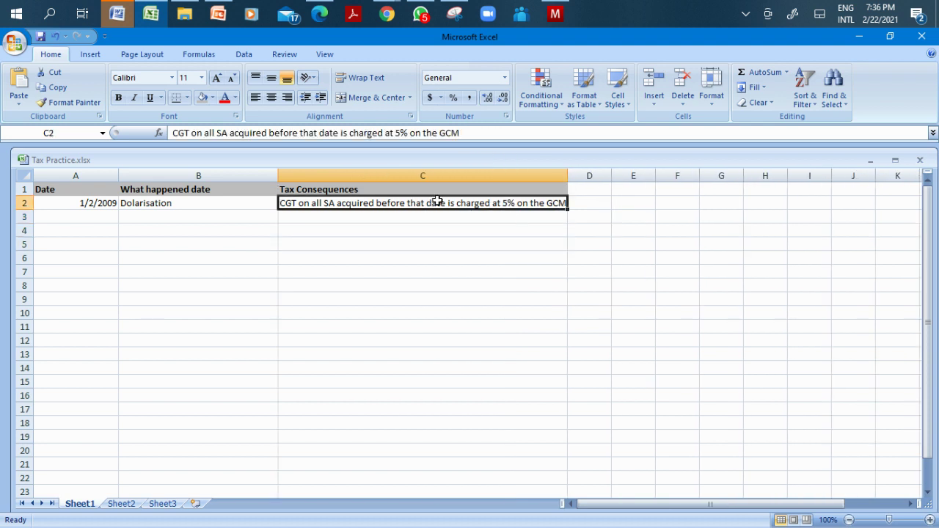
click(481, 215)
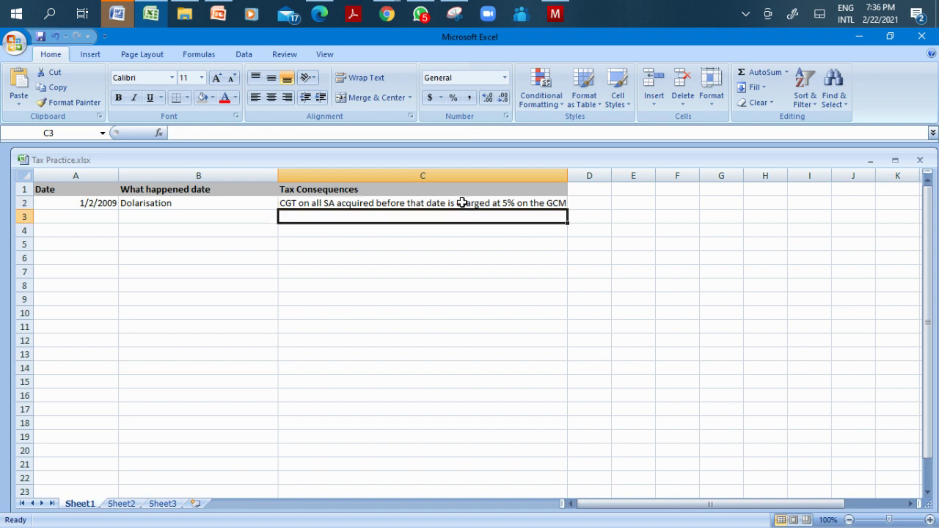
click(462, 200)
Enter "CGT on all SA acquired after that date is charged at a rate of 20% on the capital gain" in cell C3 and widen column C.
click(352, 217)
text(CGT)
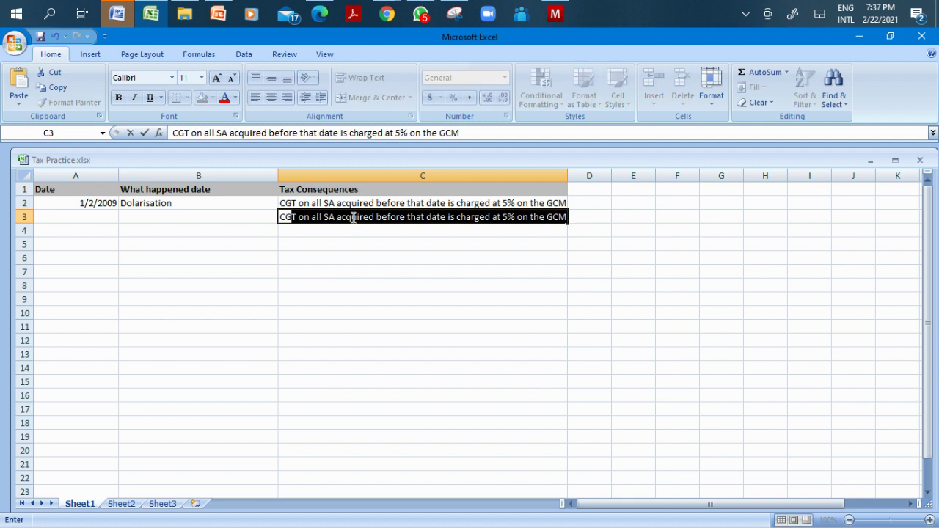
text( on all SA )
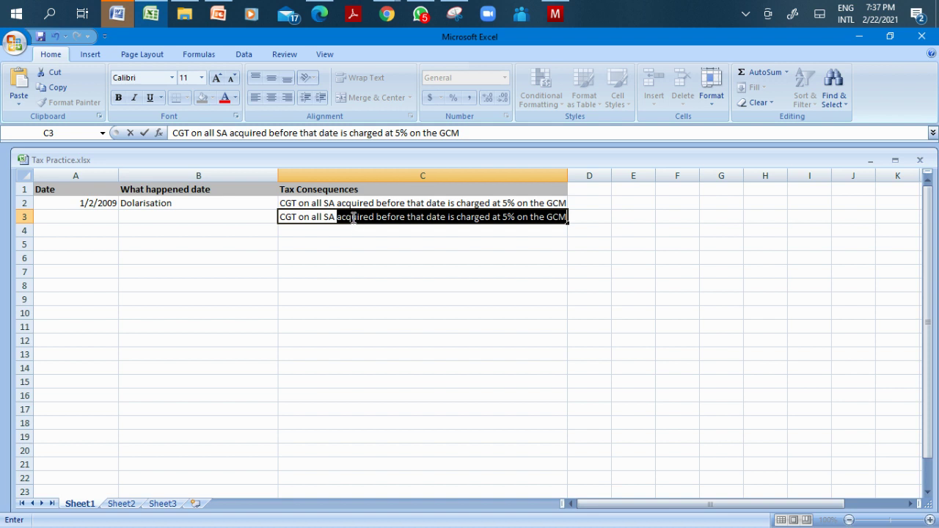
text(aq)
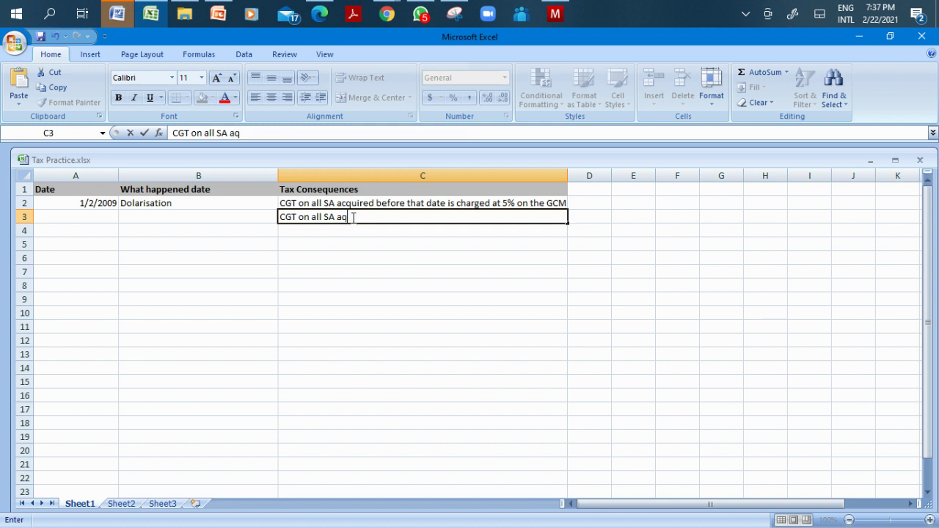
text(ui)
key(BackSpace)
key(BackSpace)
text(cquired)
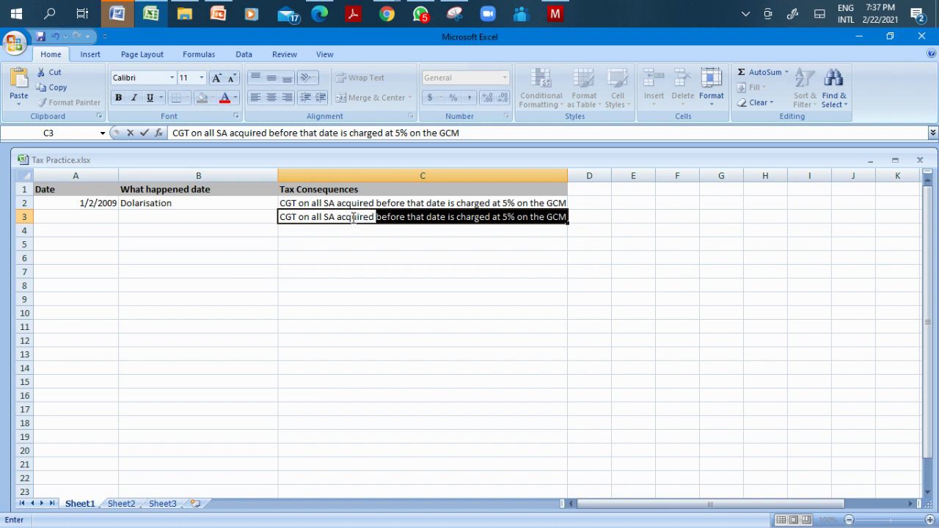
text( after t)
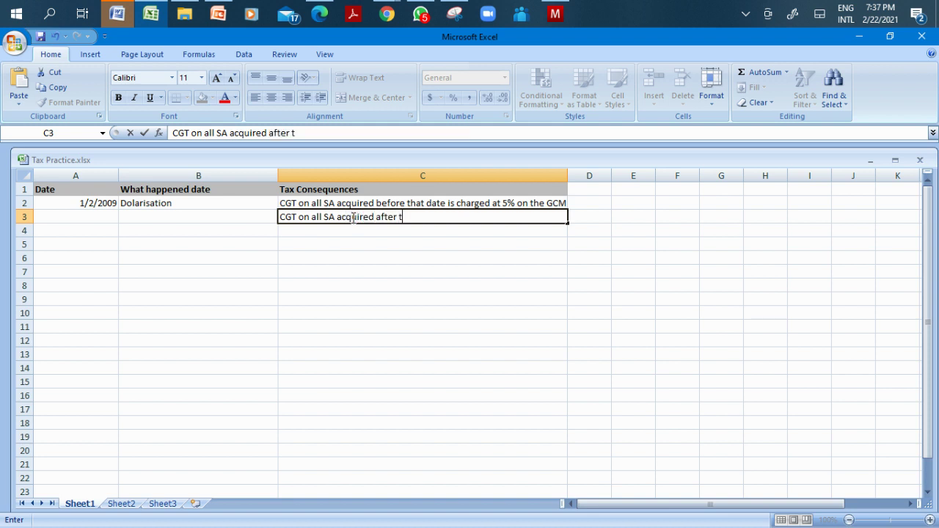
text(hat date is)
text( c)
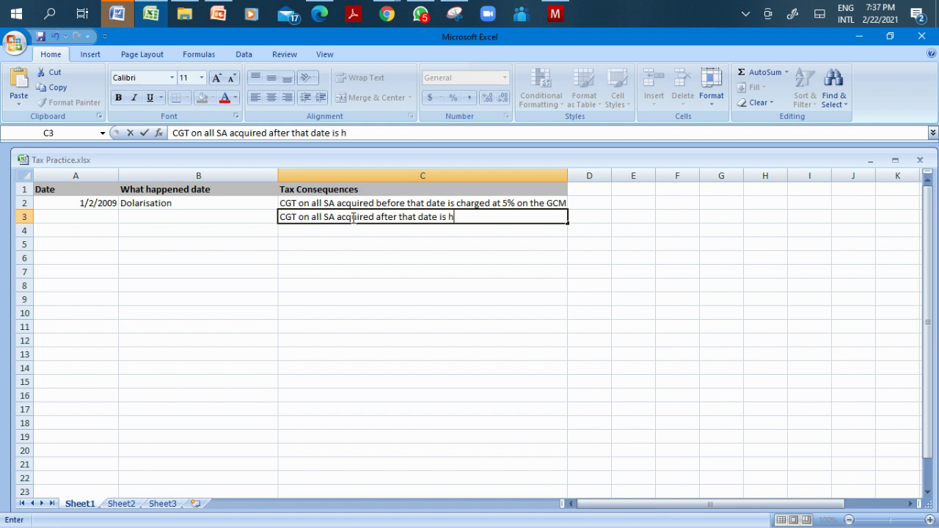
text(harged at a rat)
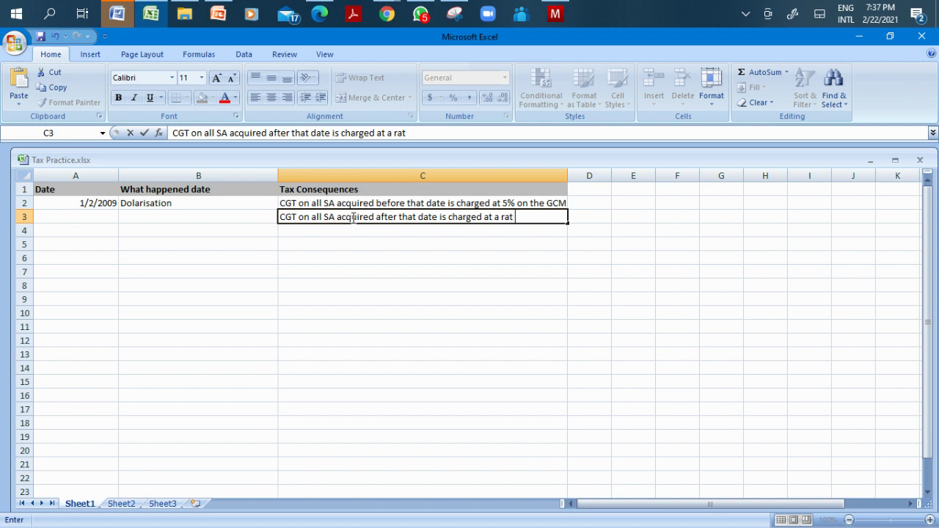
key(BackSpace)
text(te of 20)
text(% on the )
text(capotal)
key(BackSpace)
key(BackSpace)
key(BackSpace)
key(BackSpace)
text(ita)
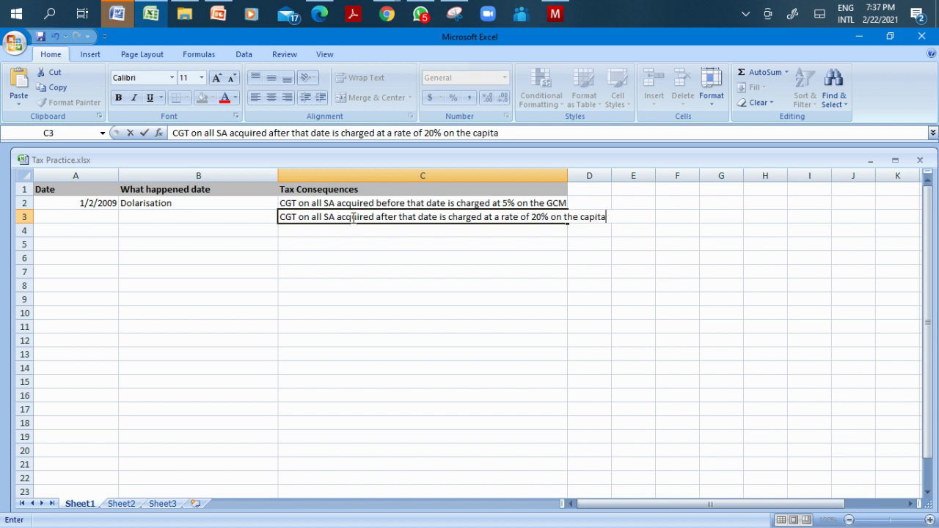
text(l gain)
key(Return)
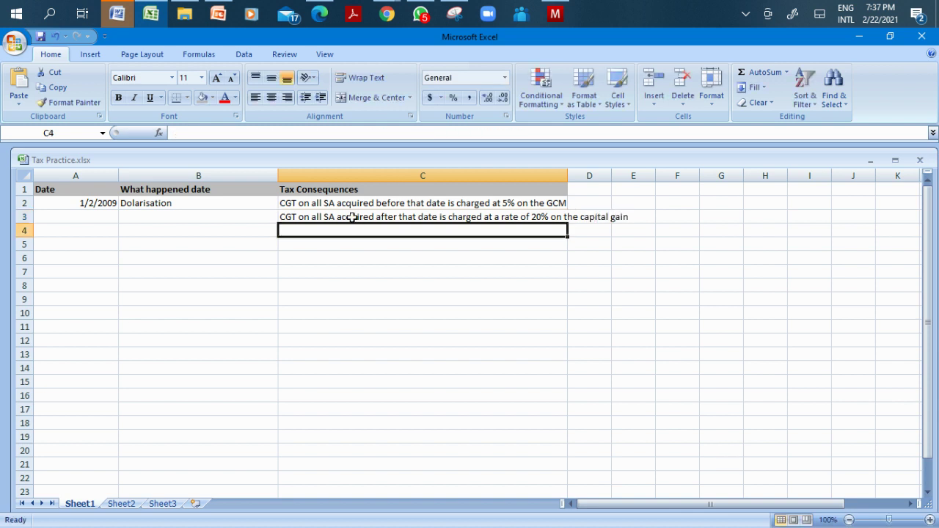
drag(567, 176, 637, 178)
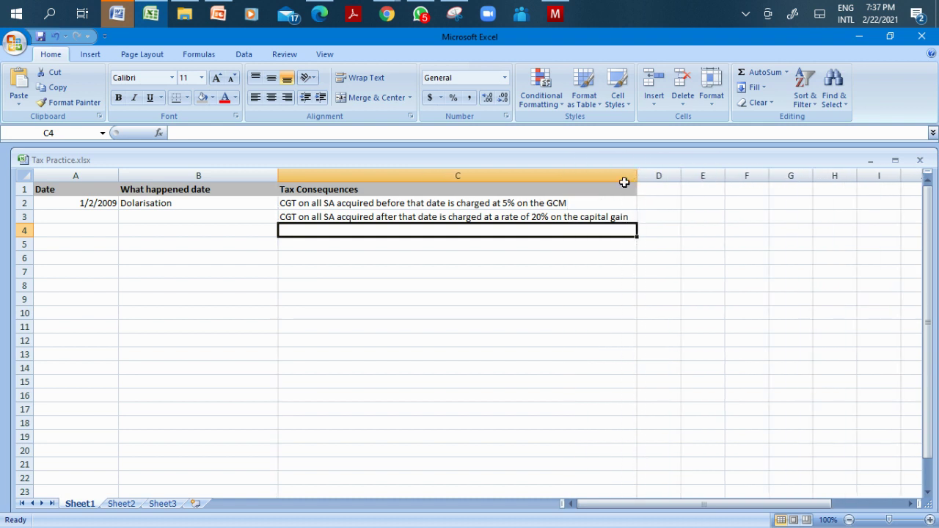
click(89, 244)
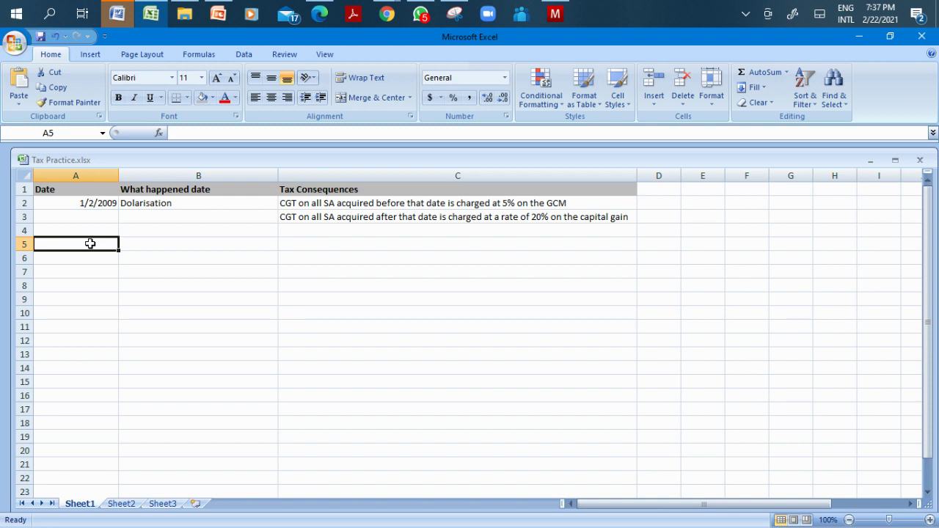
Enter the date 22/02/2019 in cell A5 as the second key date.
text(2)
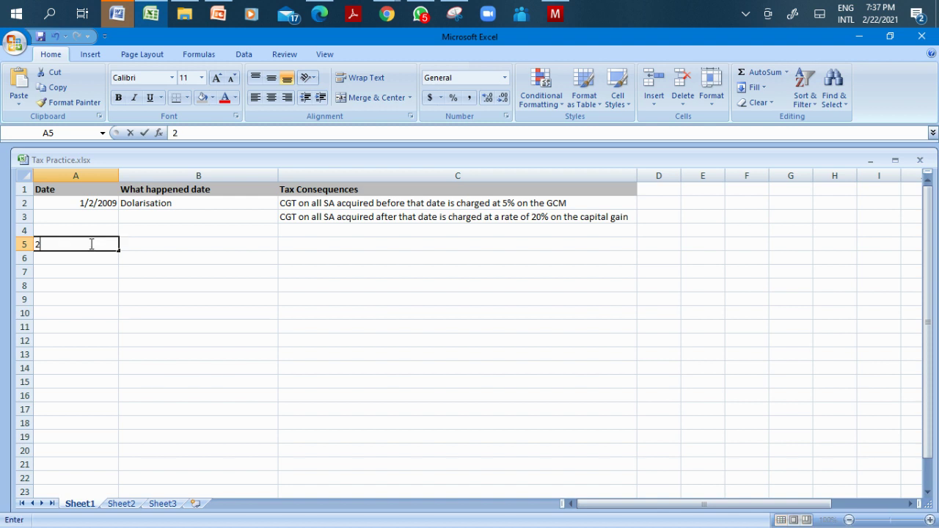
text(2/02/)
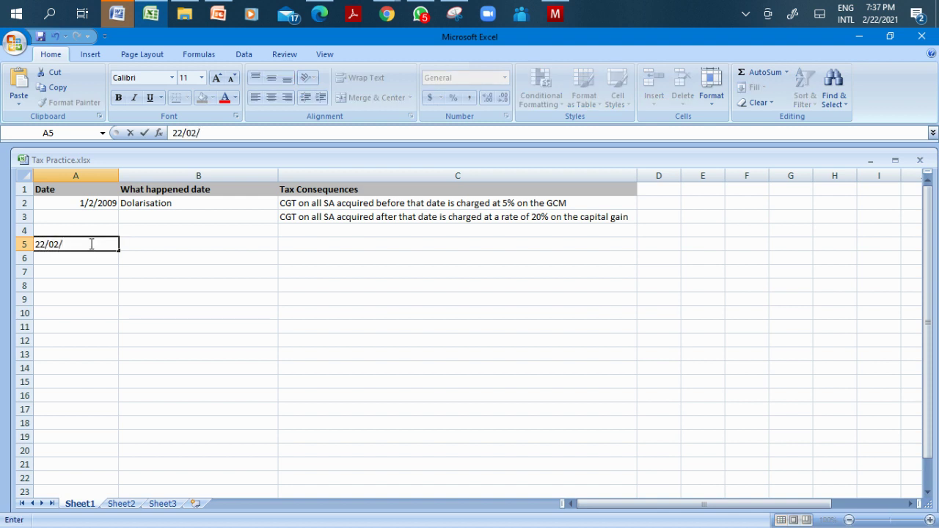
text(2019)
key(BackSpace)
text(19)
key(Return)
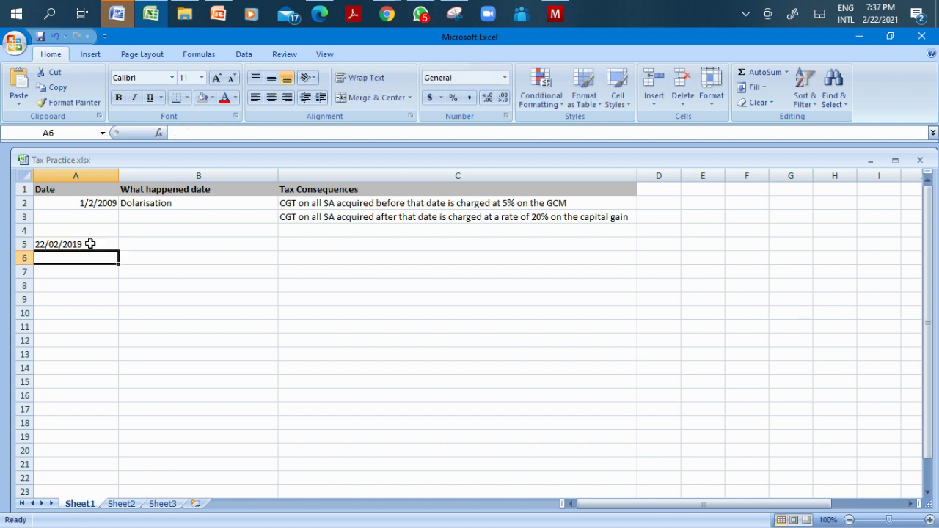
Enter "SI of 22 Feb 2019 USD:BOND is at 1:1" in cell B5 as the event for the second date.
click(90, 243)
key(Tab)
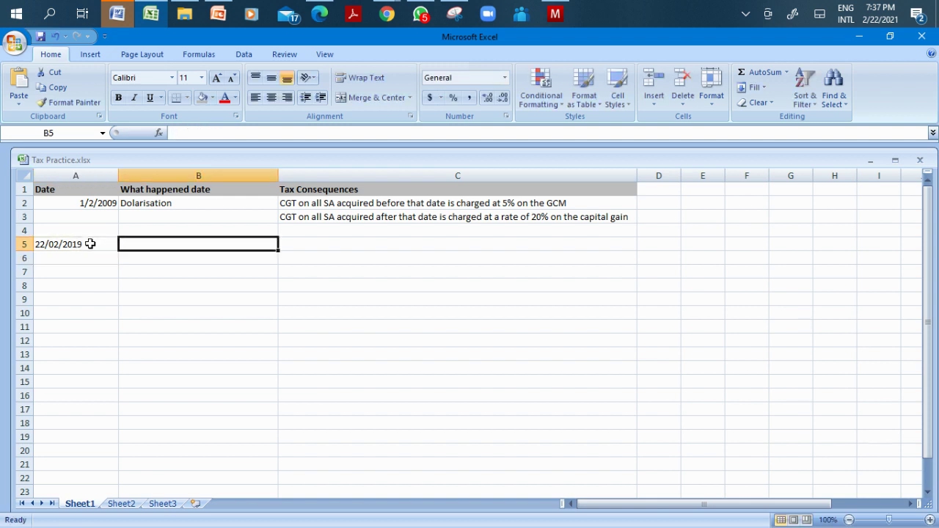
text(S)
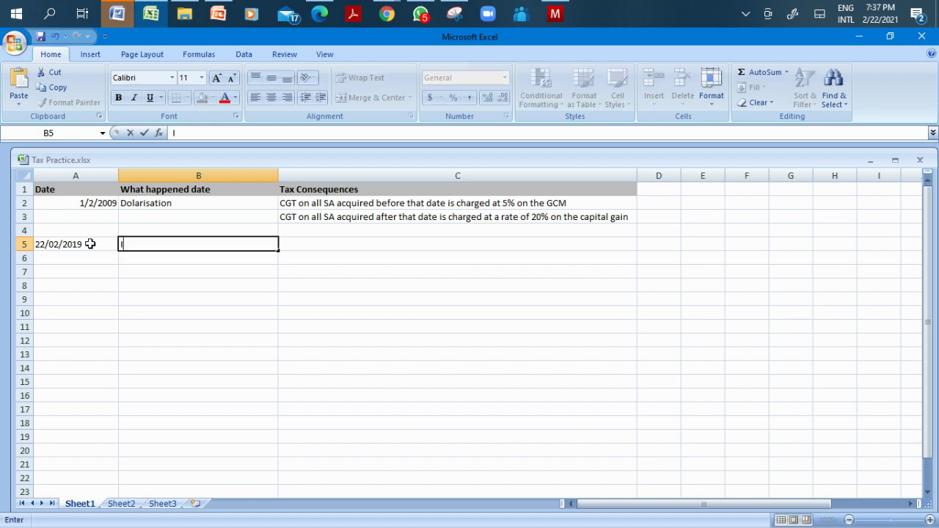
text(l)
text( of 22)
text( Feb)
text( 2019)
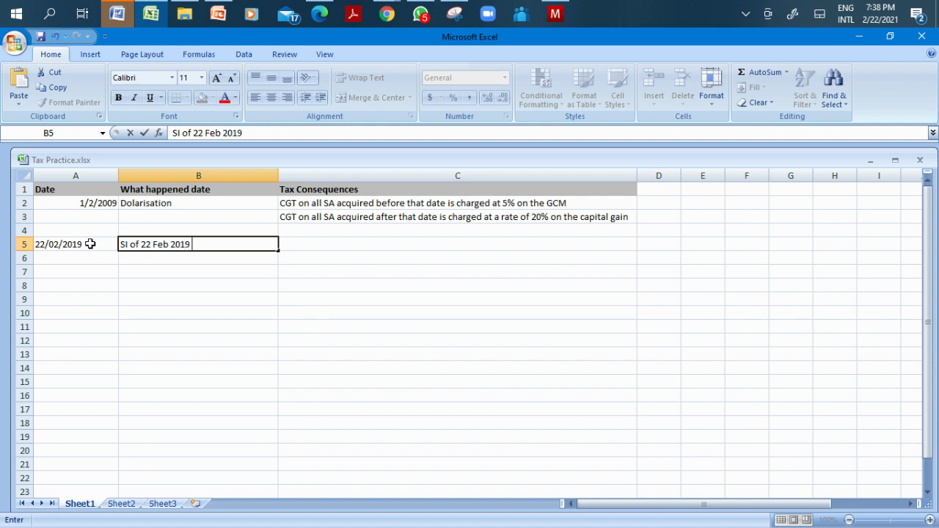
text(USD:BOND is at 1:1)
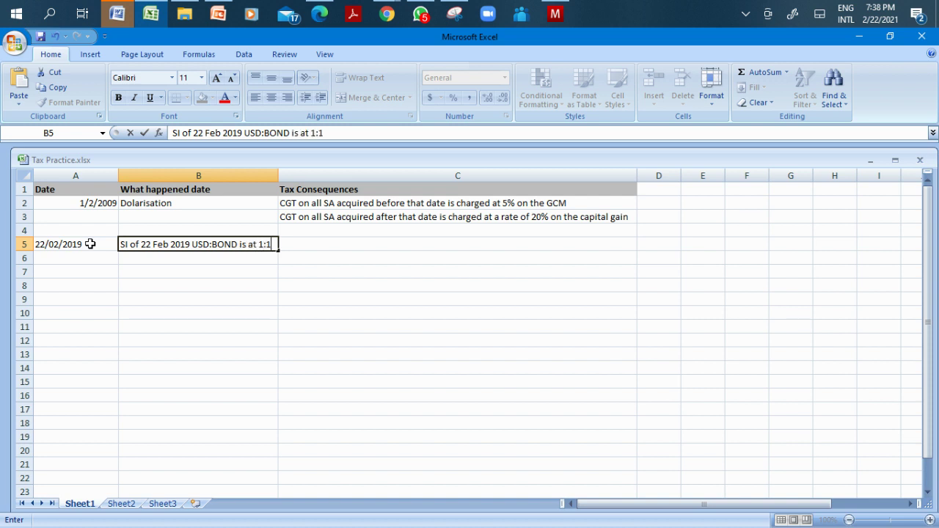
key(Return)
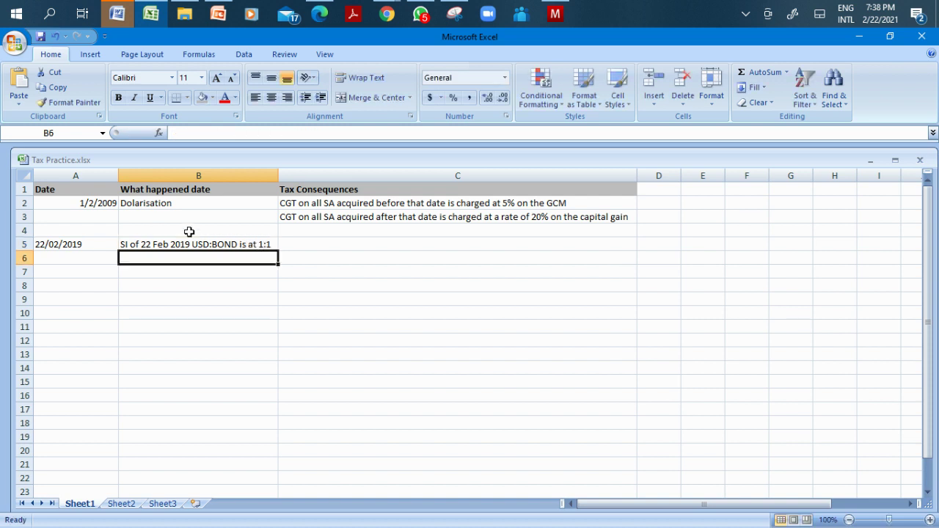
click(217, 242)
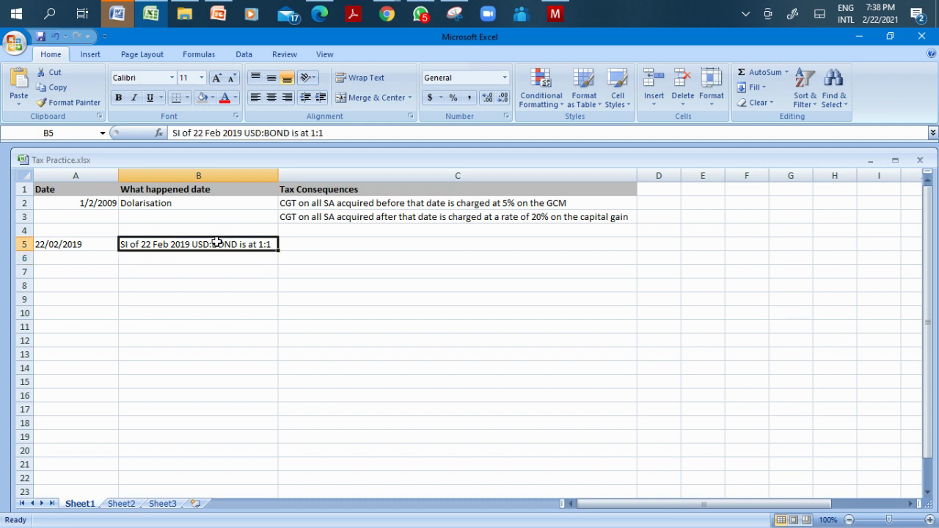
click(289, 245)
key(Up)
key(Up)
key(Up)
key(Up)
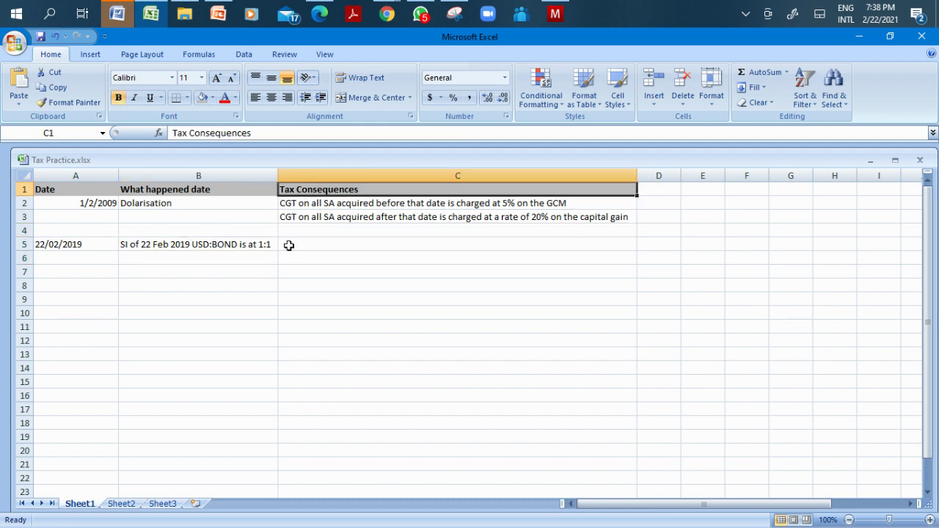
key(Down)
key(Down)
key(Down)
key(Down)
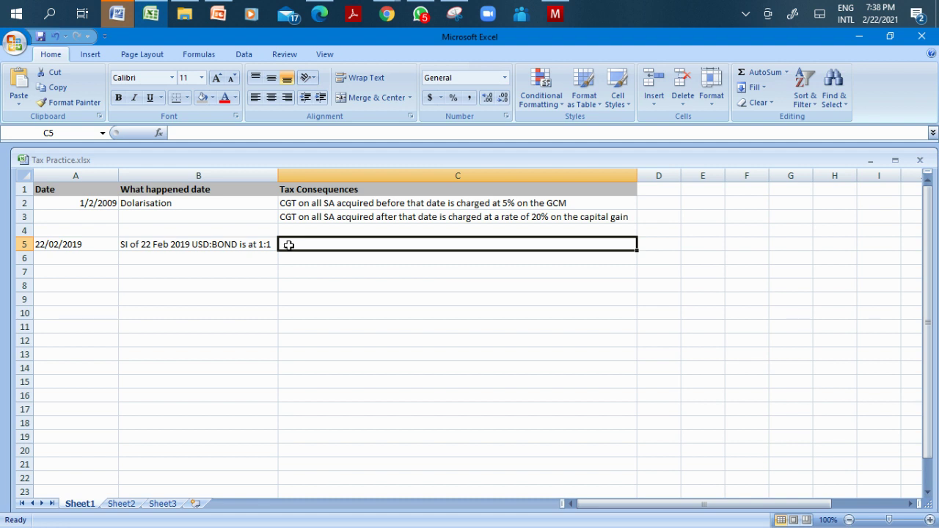
In cell C5 enter "If a SA was acquired between 1 feb 2009 and 22 feb 2019 and sold durung the same period, CGT is charged at 20%".
text(If a SA)
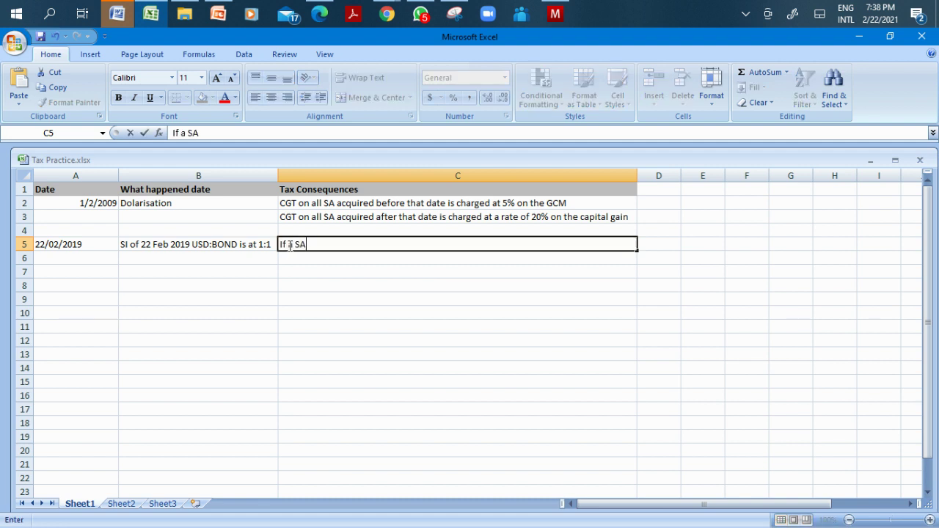
text( was acquired )
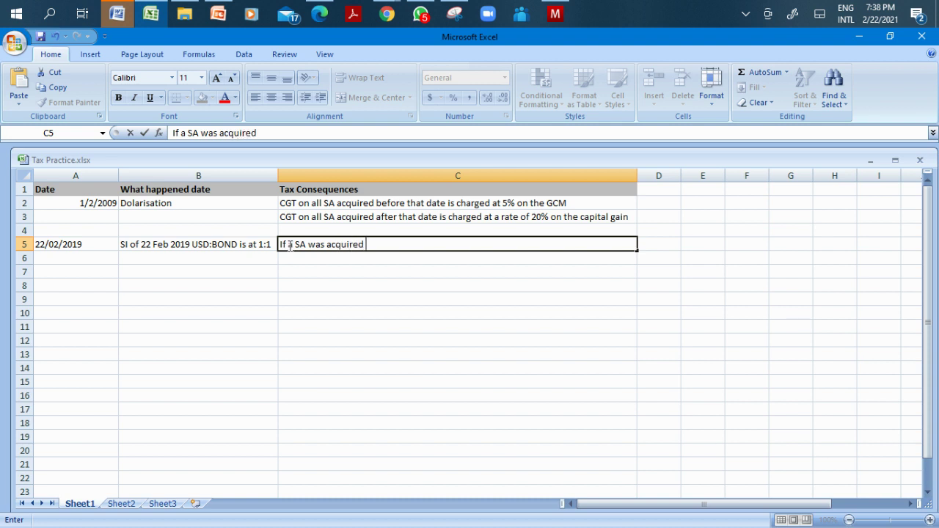
text(between 1 f)
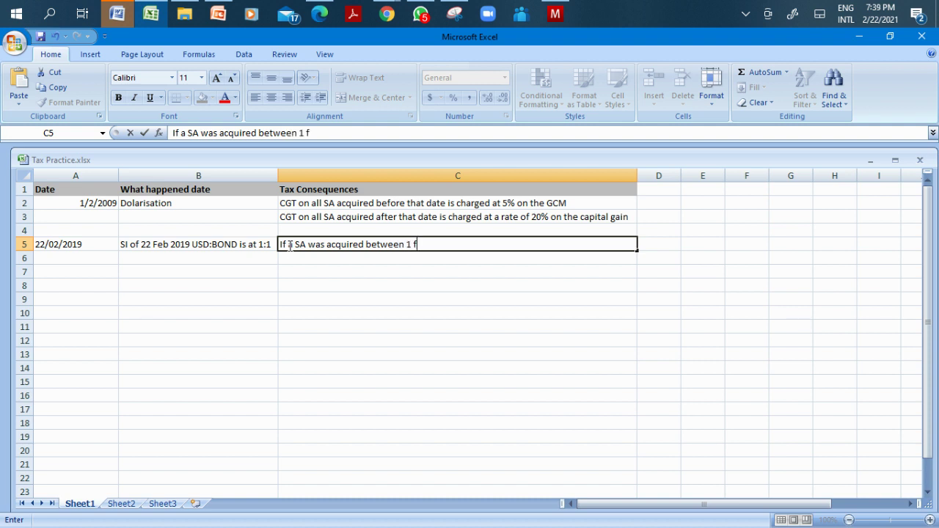
text(eb 2009)
text(and 22 feb 2019)
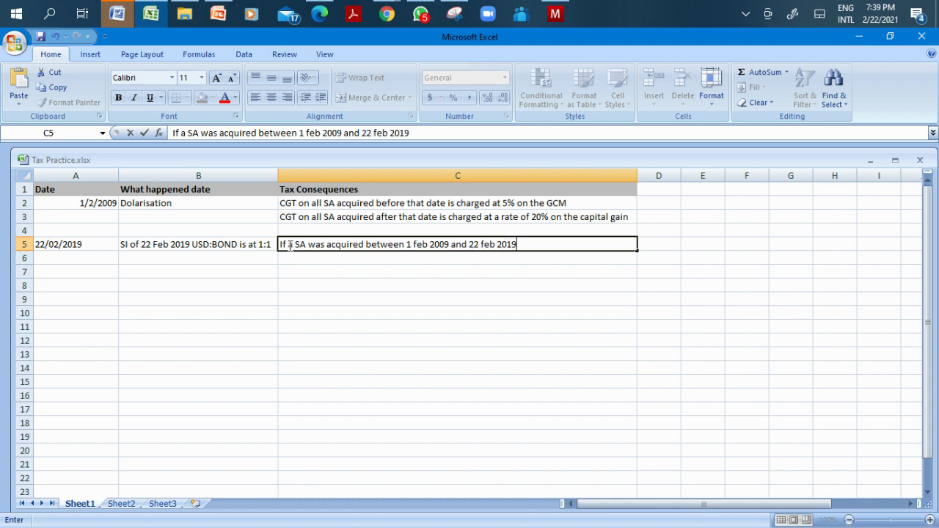
text( and sold)
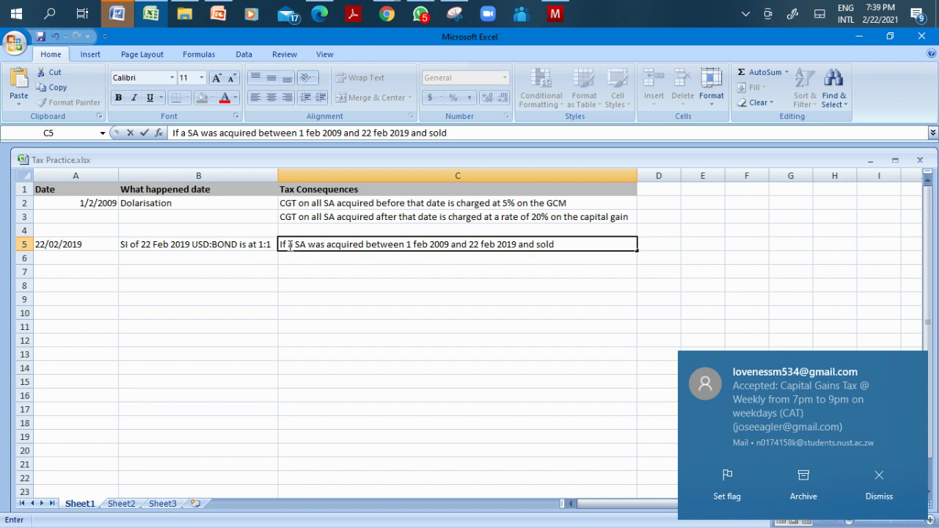
text(du)
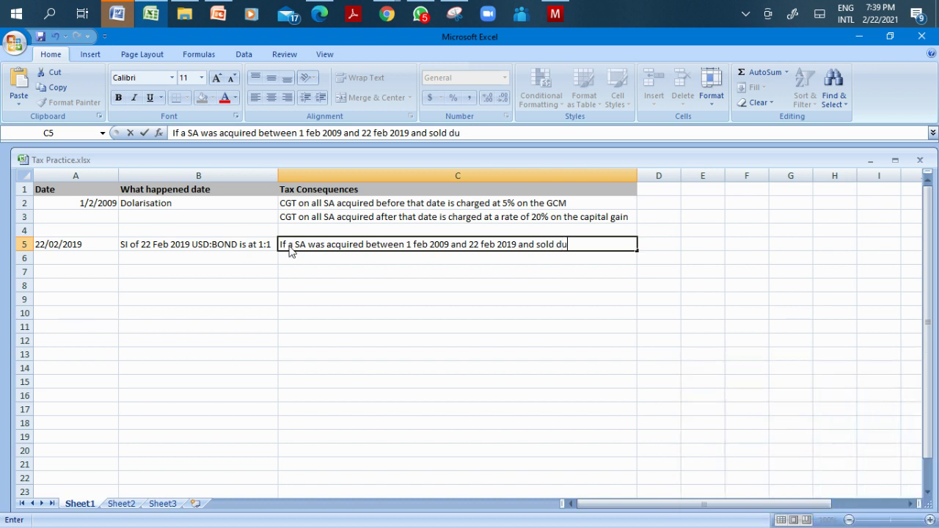
text(rung the same period)
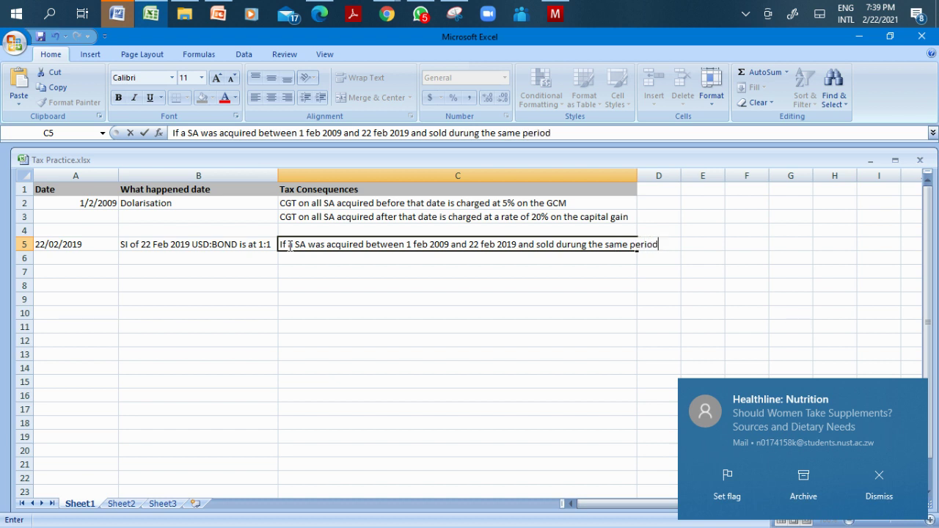
text(, CGT)
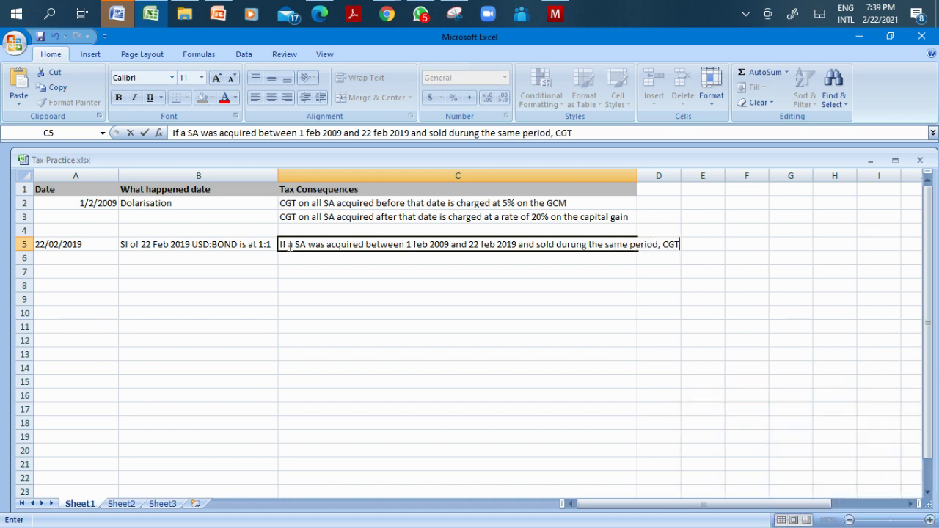
text( is charged )
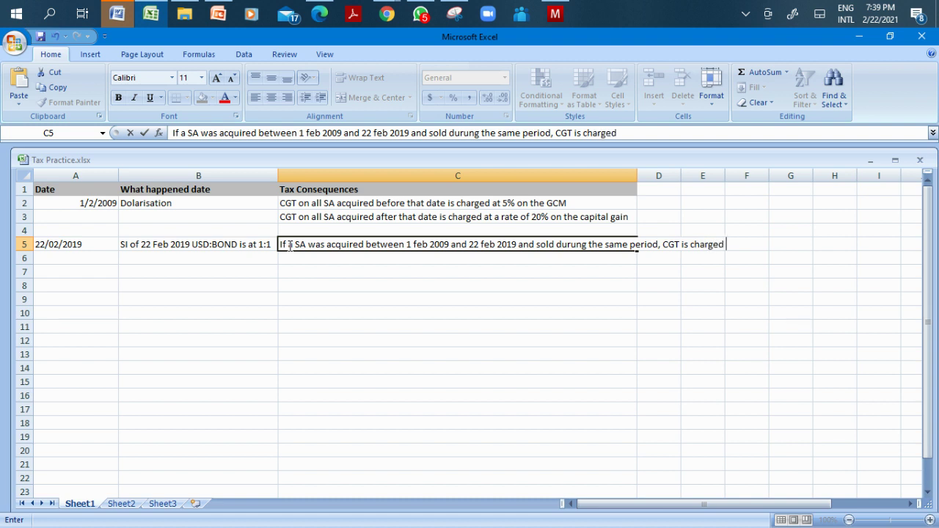
text(at 20%)
key(Return)
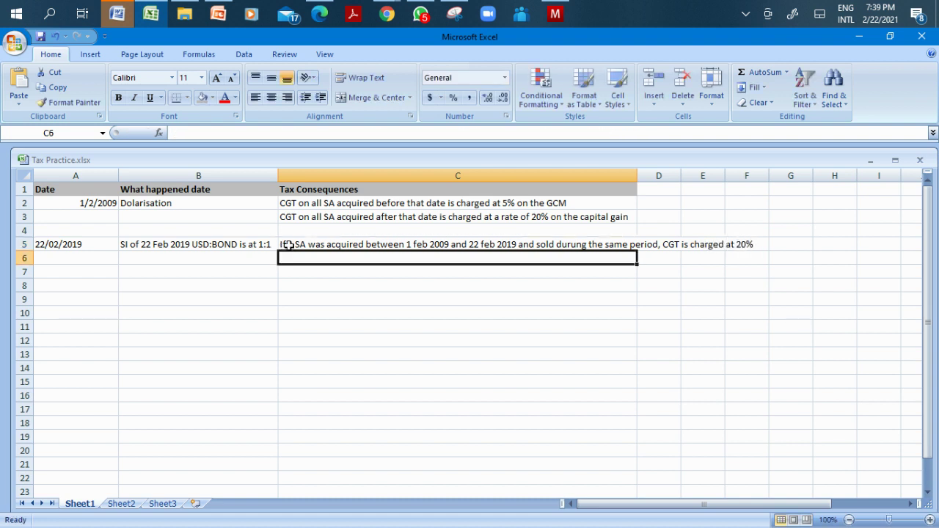
Wrap the long tax consequence text in cell C5 so it fits within the column width.
click(419, 245)
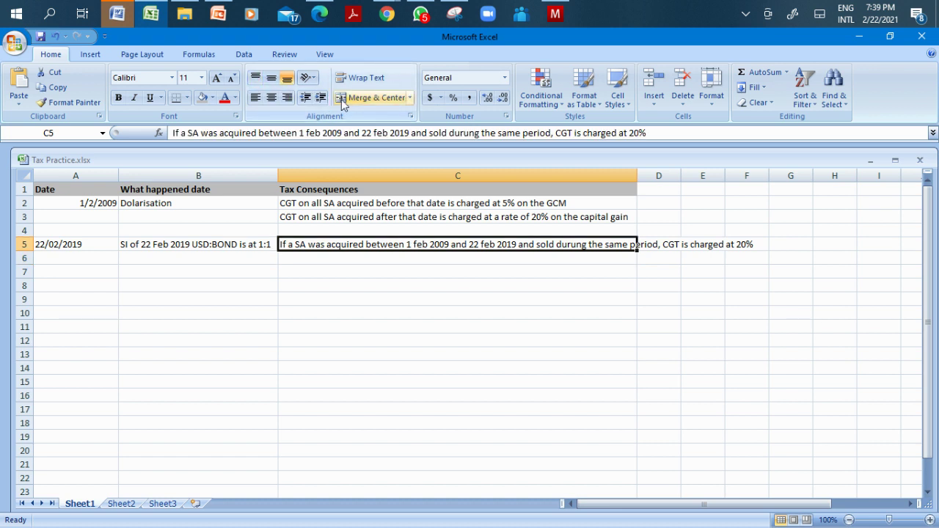
click(356, 78)
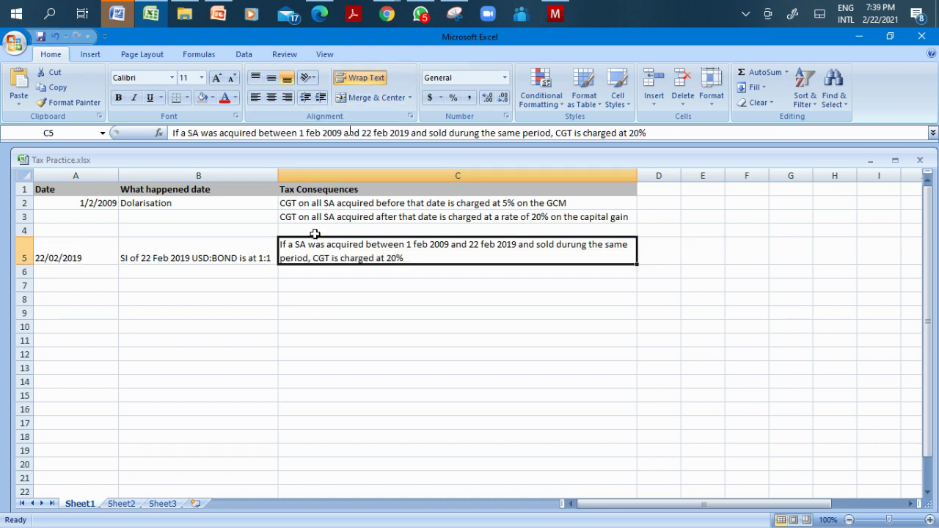
click(301, 272)
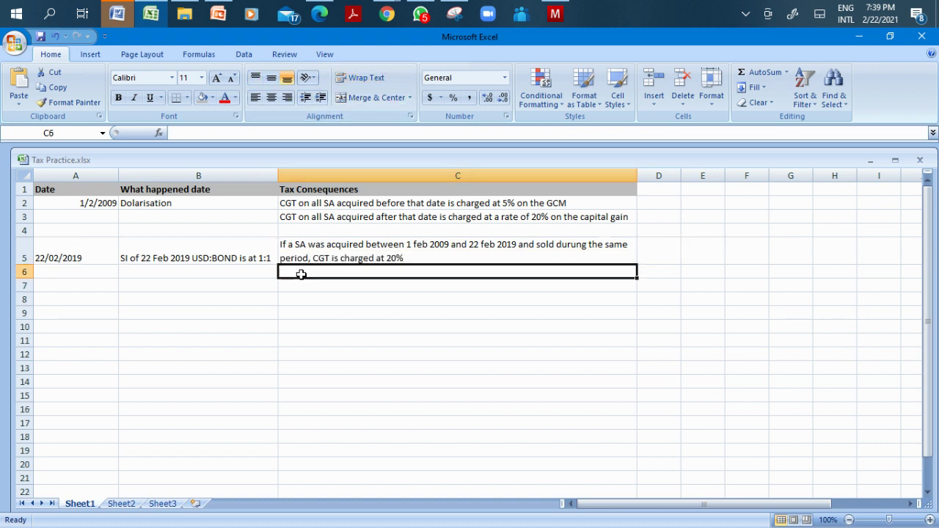
Copy the tax consequence in cell C5 into cell C6.
click(358, 252)
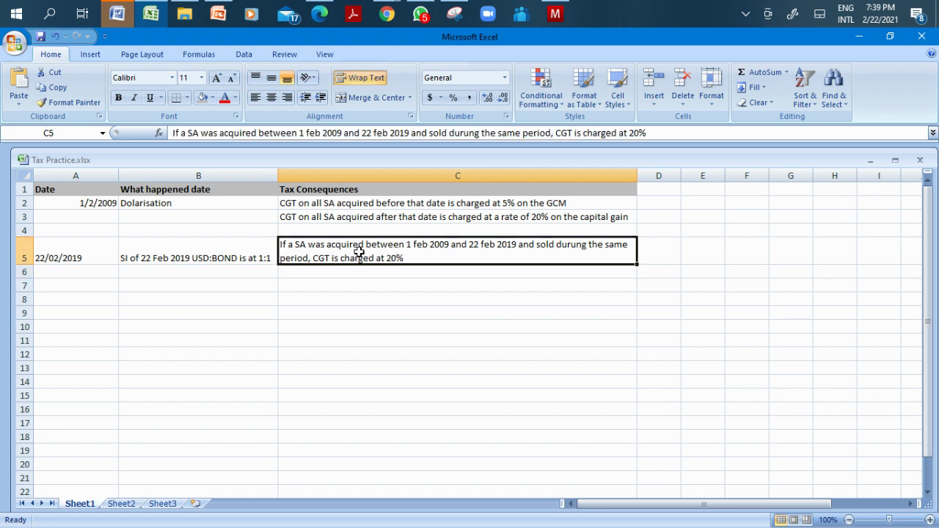
key(ctrl+c)
key(Down)
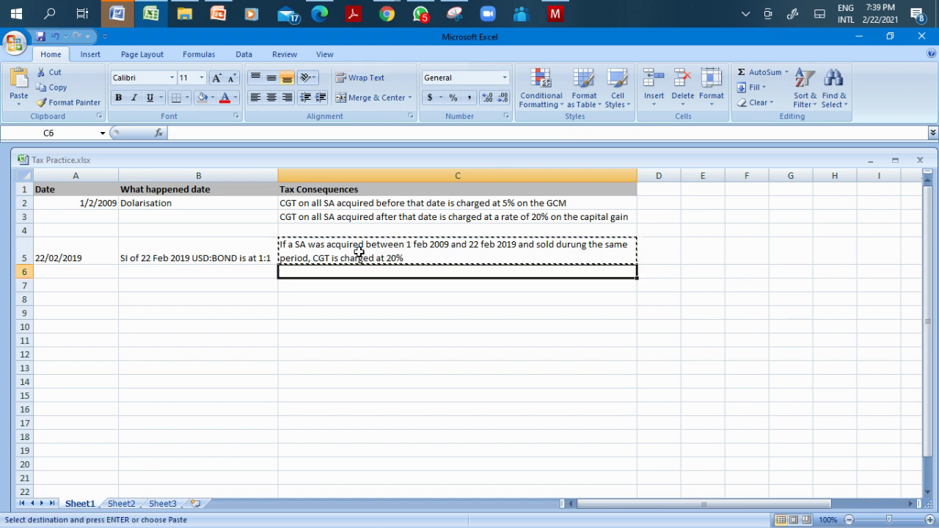
key(ctrl+v)
Replace the text following "and sold" in cell C6 with "after 22 feb 2019 CGT is charged at 5% on the GCA".
double_click(540, 271)
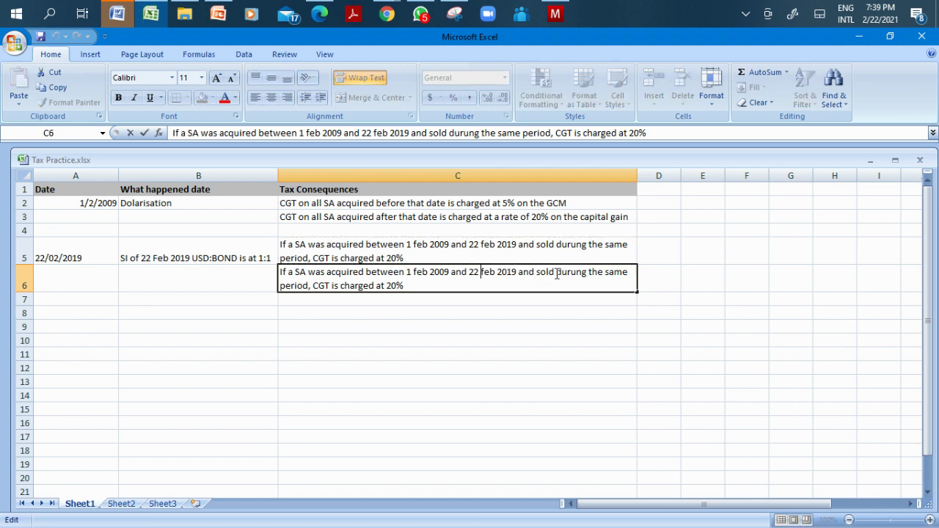
drag(556, 273, 566, 282)
text(afte)
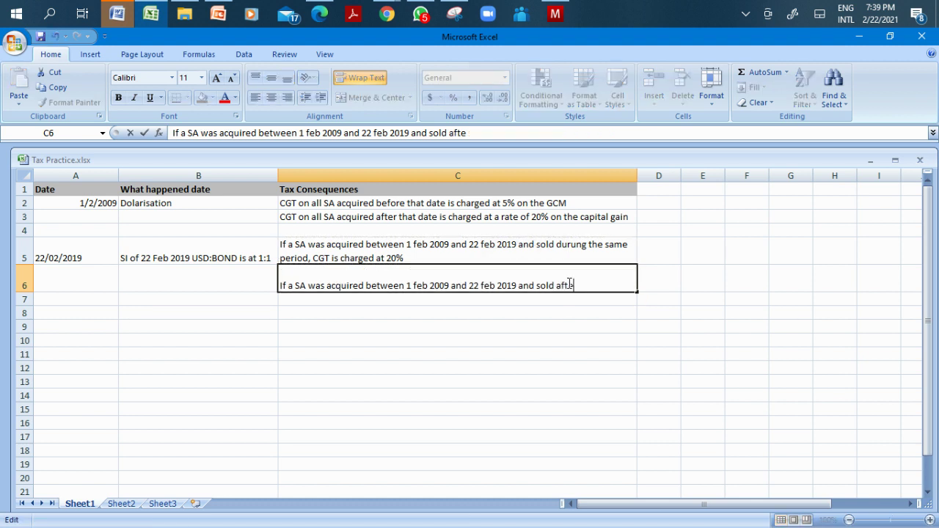
text(r 22 feb 202)
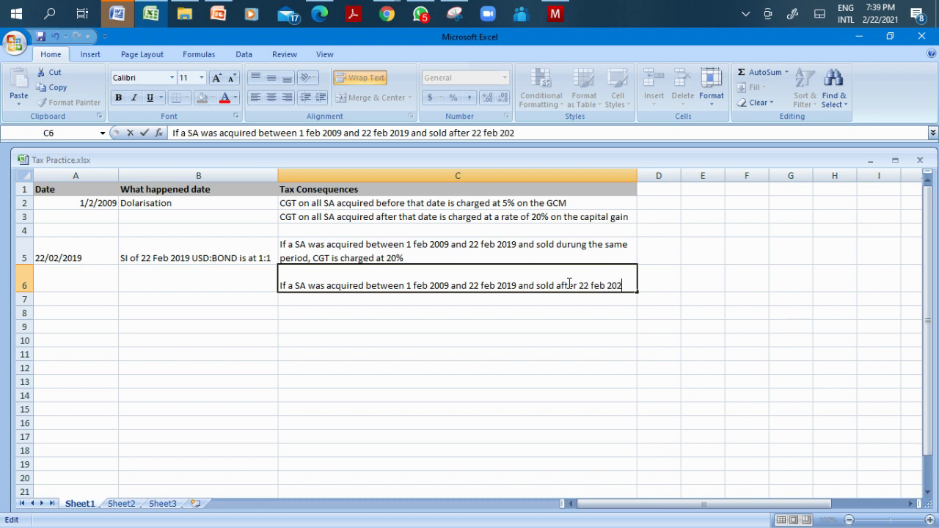
key(BackSpace)
text(19)
text(CGT)
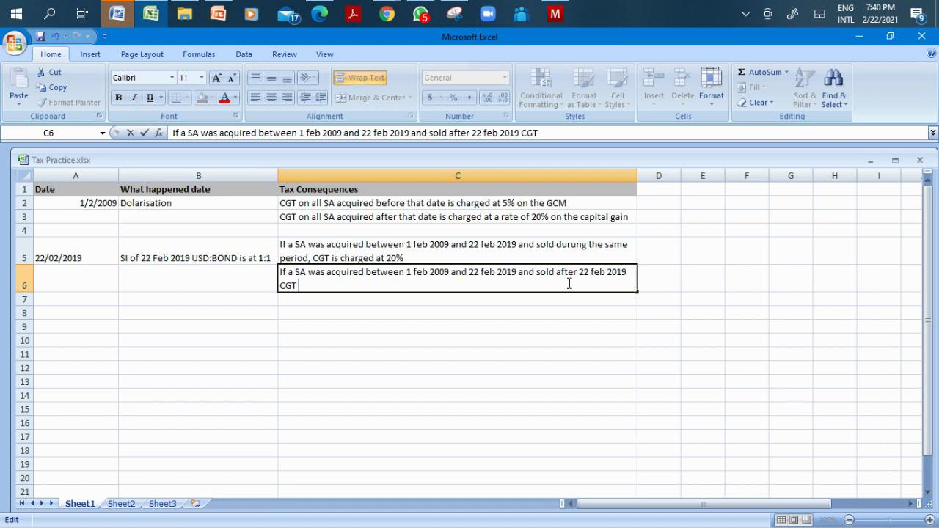
text( is ch)
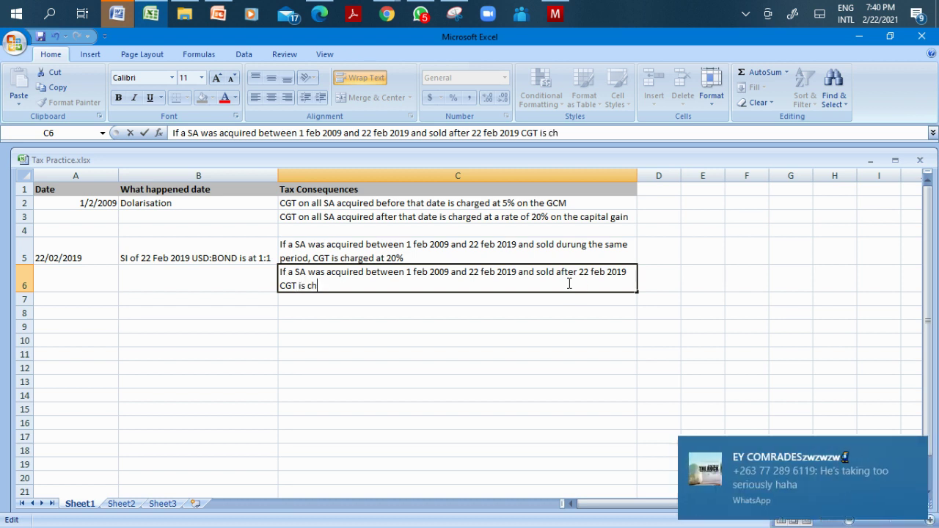
text(arged at 5% on the )
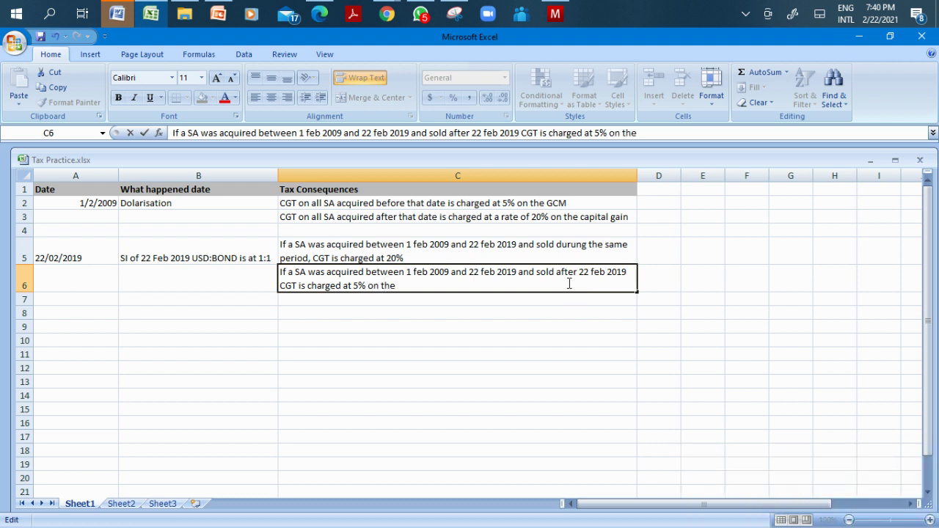
text(GCA)
click(512, 337)
click(466, 203)
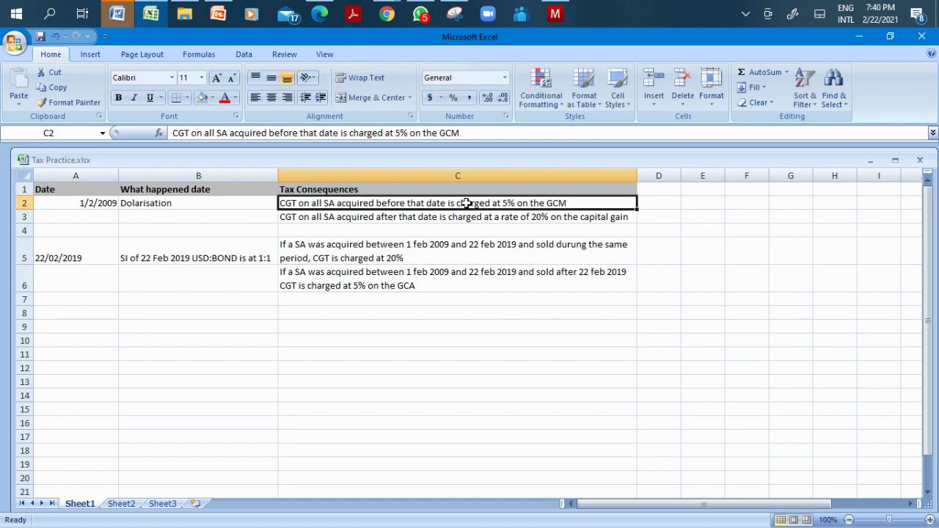
click(438, 282)
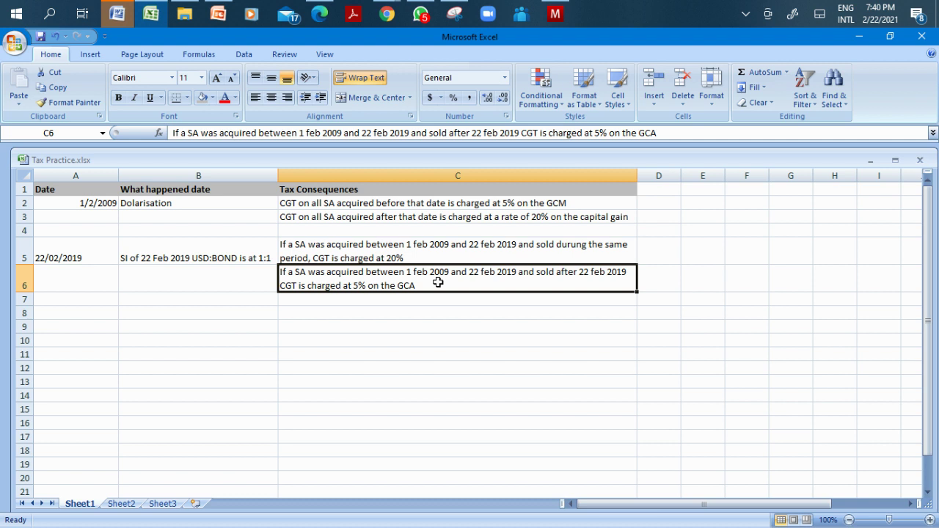
key(Down)
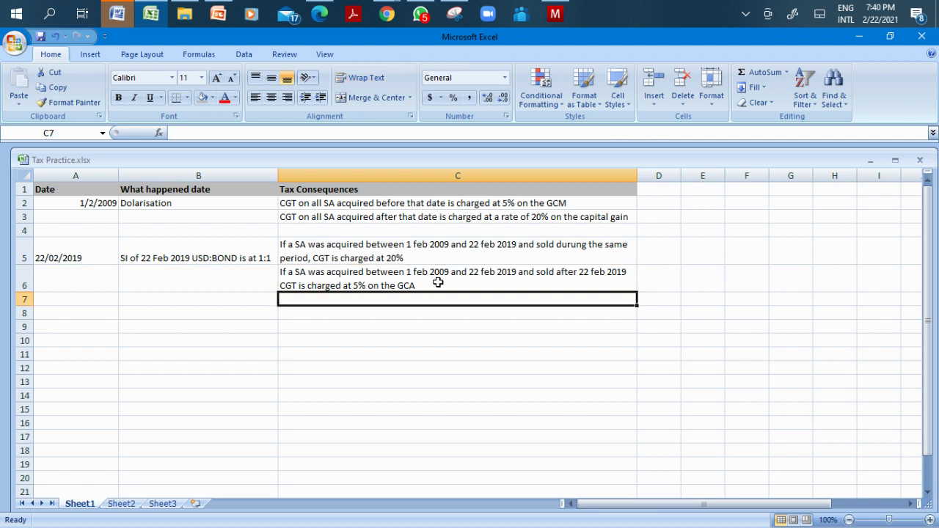
In cell C7 enter "If the SA was acquired and sold from 22 Feb 2019 CGT rate is 20%".
text(If)
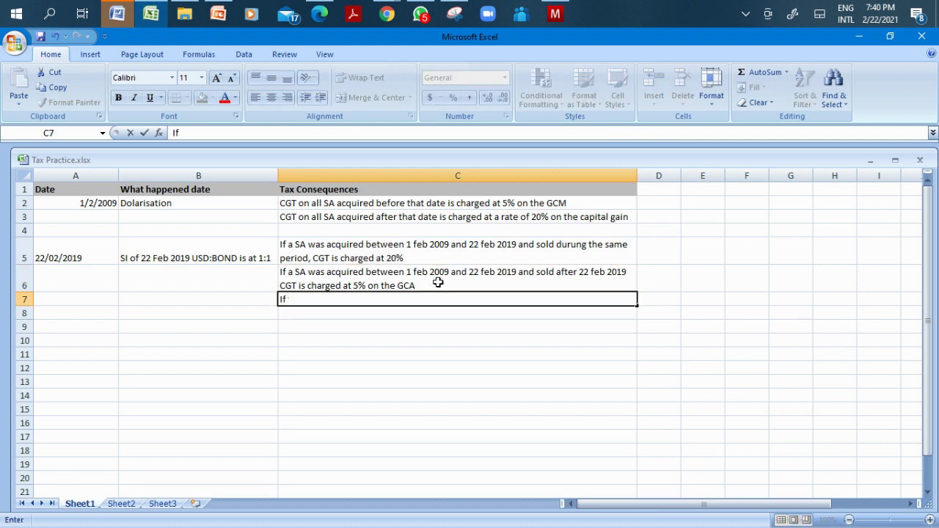
text( the SA was)
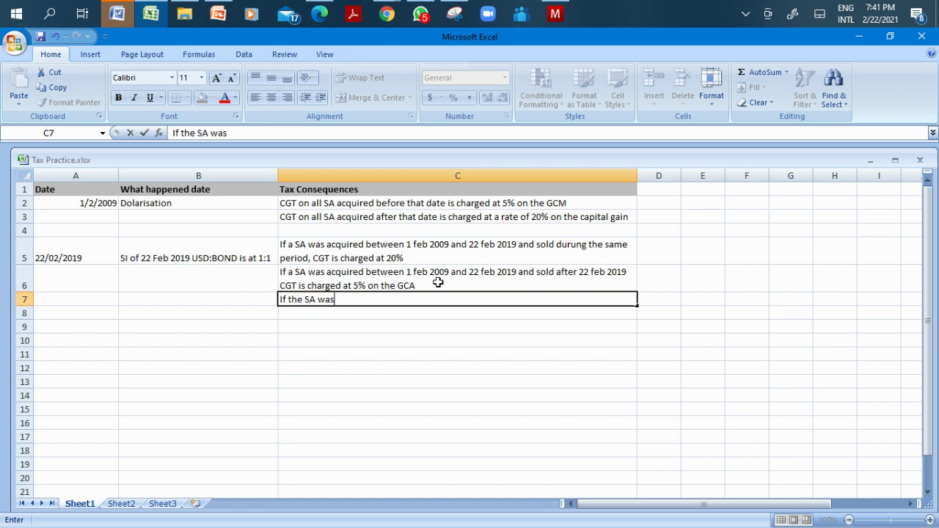
text( acquire)
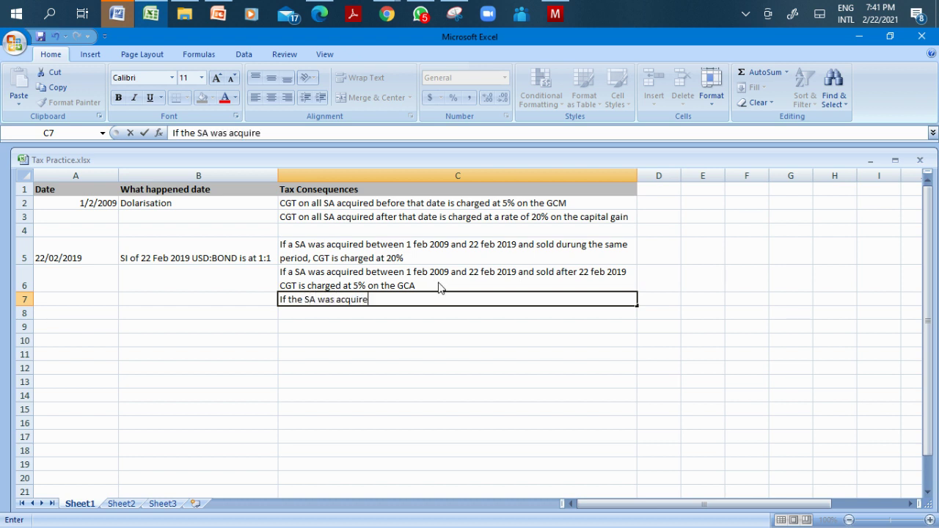
text(d and sold f)
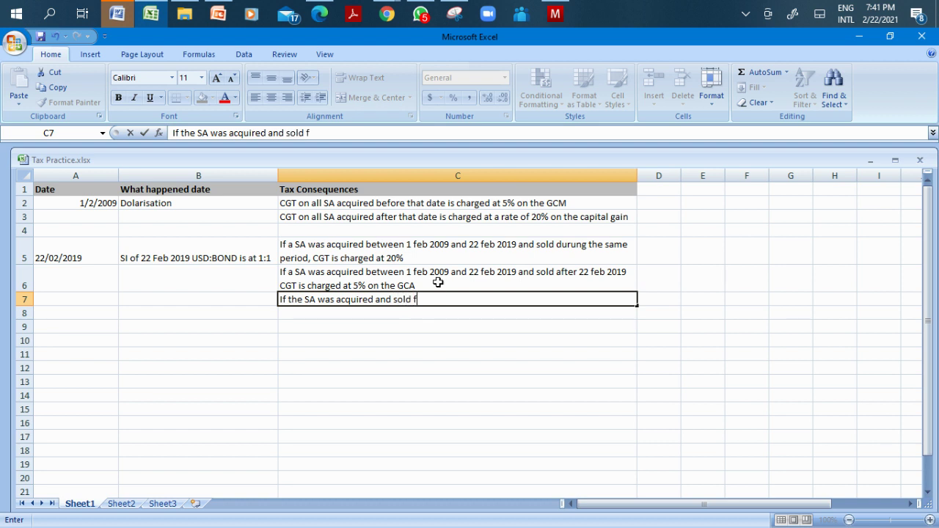
text(rom 22 Feb 2019)
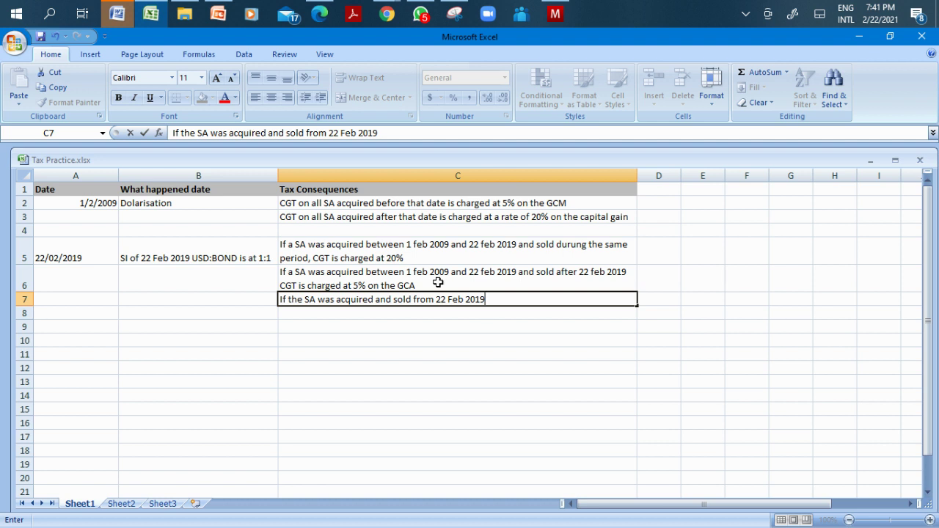
text( CGT rate is 20%)
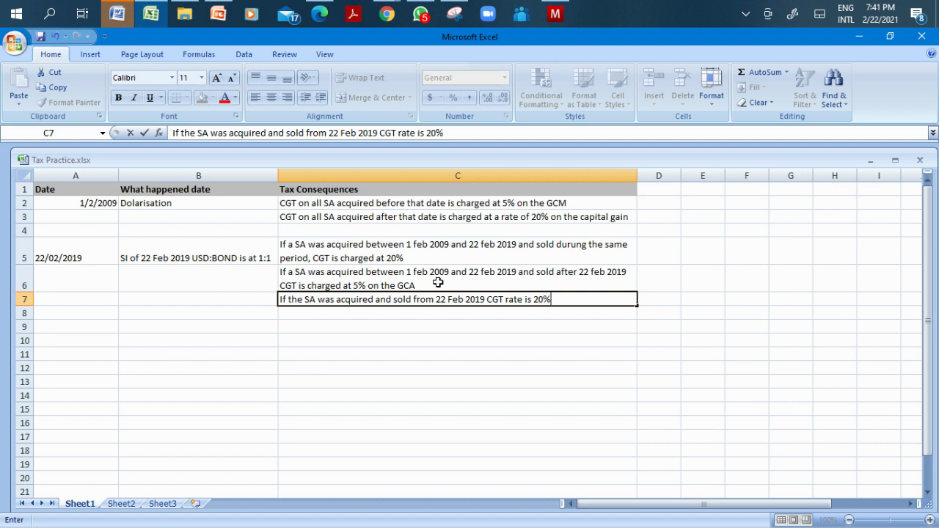
key(Return)
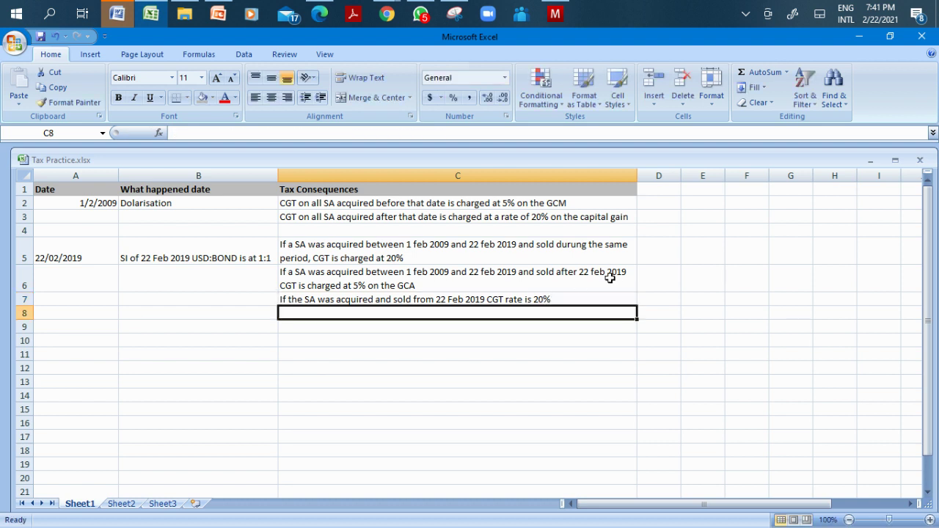
Read through the entries in the Tax Consequences column cell by cell.
click(615, 277)
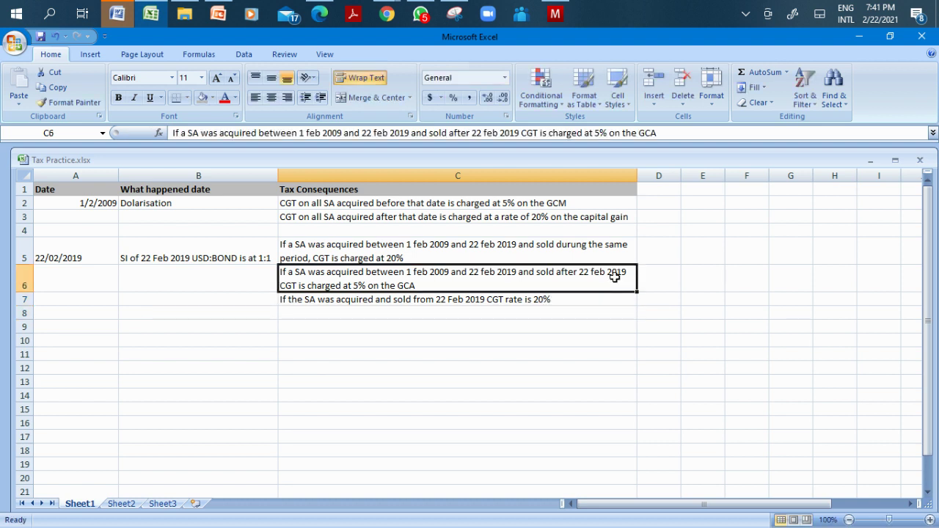
click(573, 313)
key(Up)
key(Up)
key(Up)
key(Up)
key(Up)
key(Up)
key(Up)
key(Down)
key(Down)
key(Down)
key(Down)
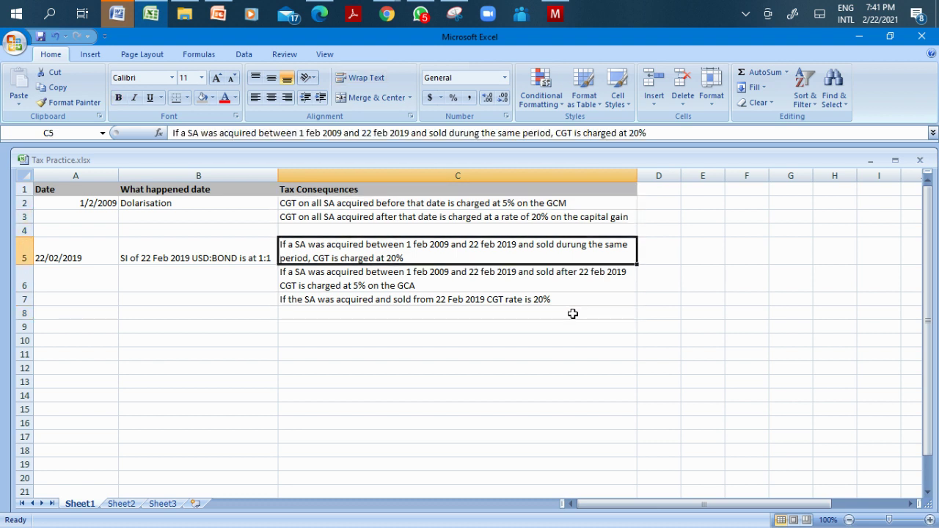
key(Down)
click(404, 217)
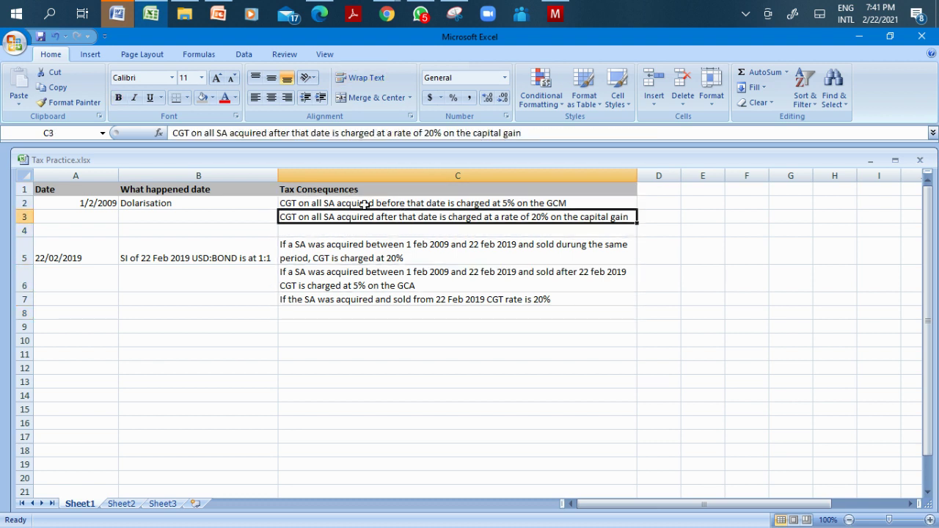
Left-align the date in cell A2.
click(94, 203)
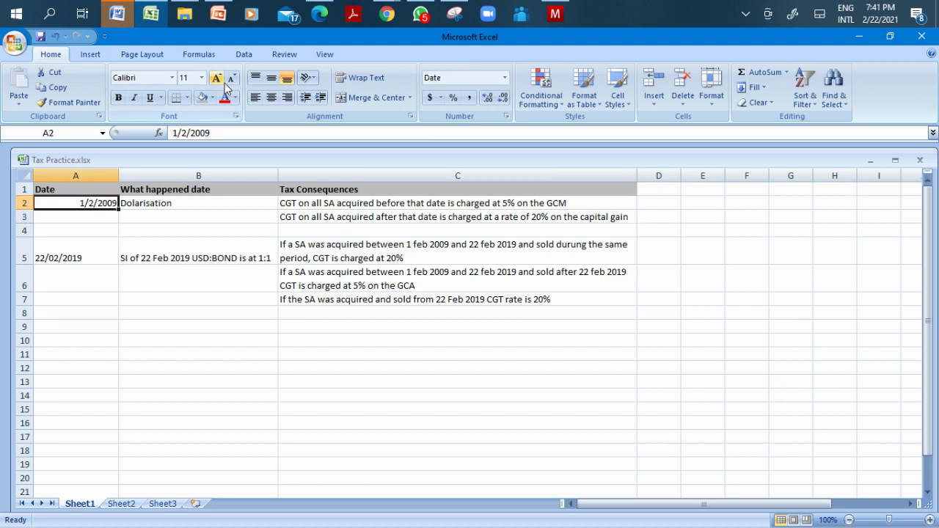
click(256, 97)
Highlight the consequence for assets acquired before dollarisation in cell C2 with the standard green fill.
click(172, 203)
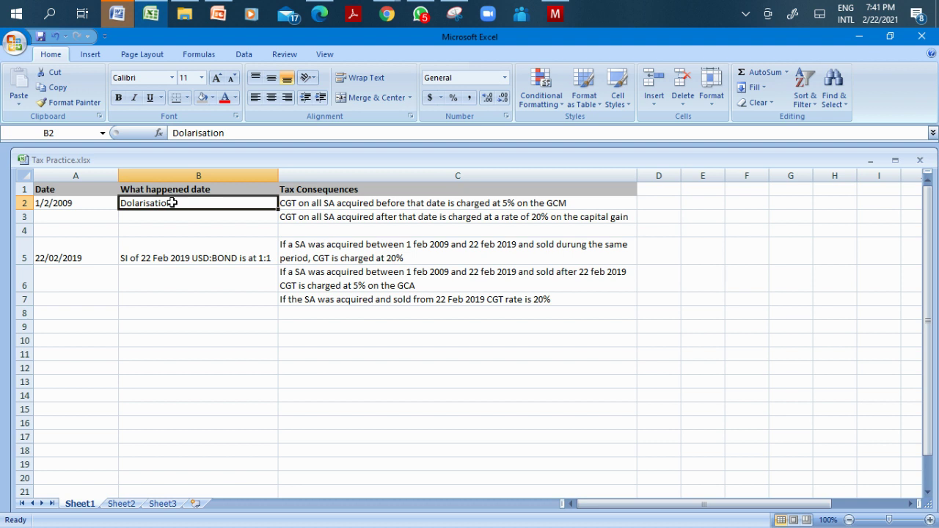
key(Right)
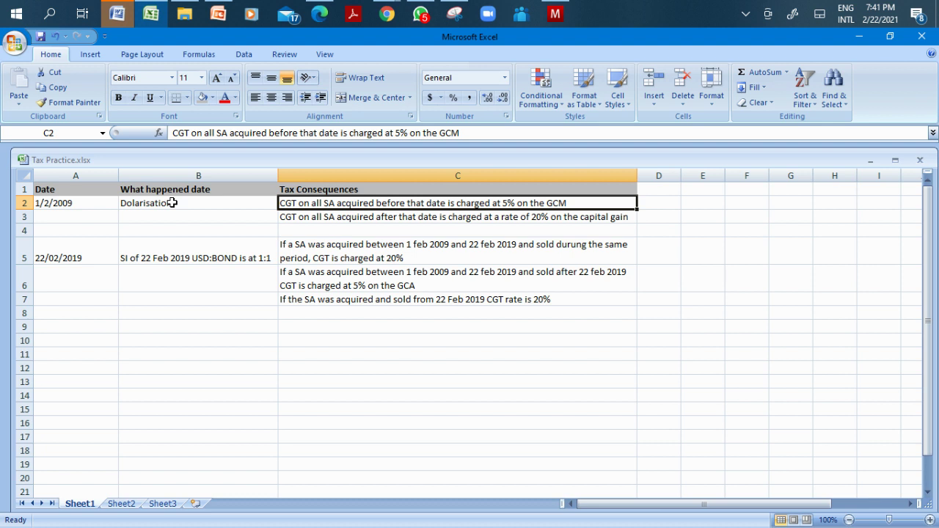
key(Right)
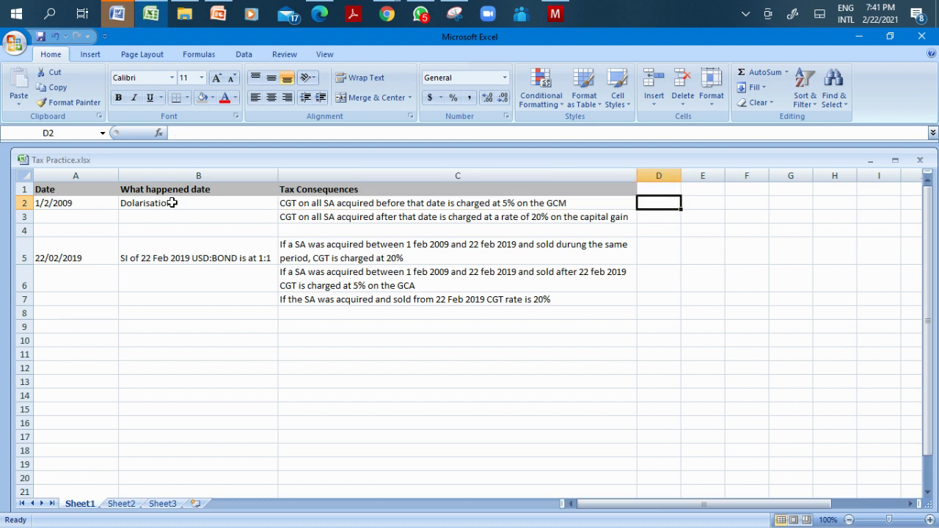
key(Left)
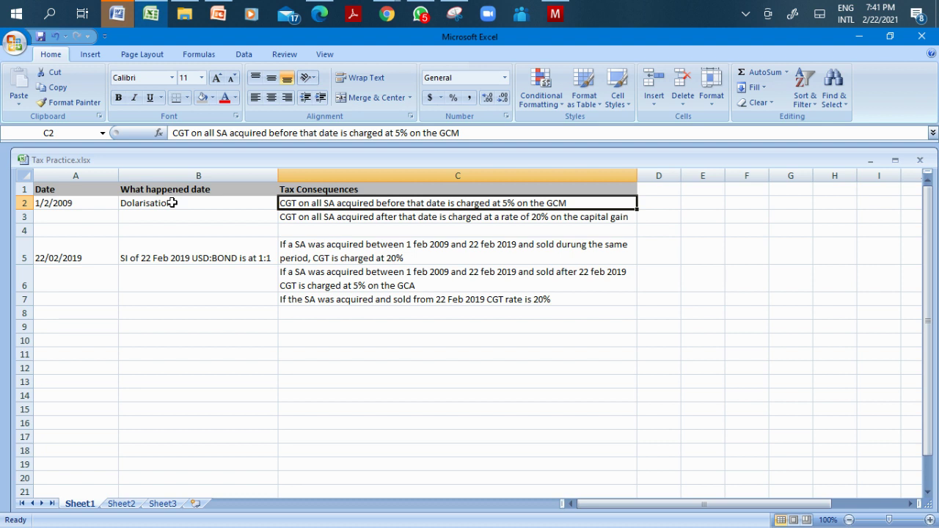
key(Down)
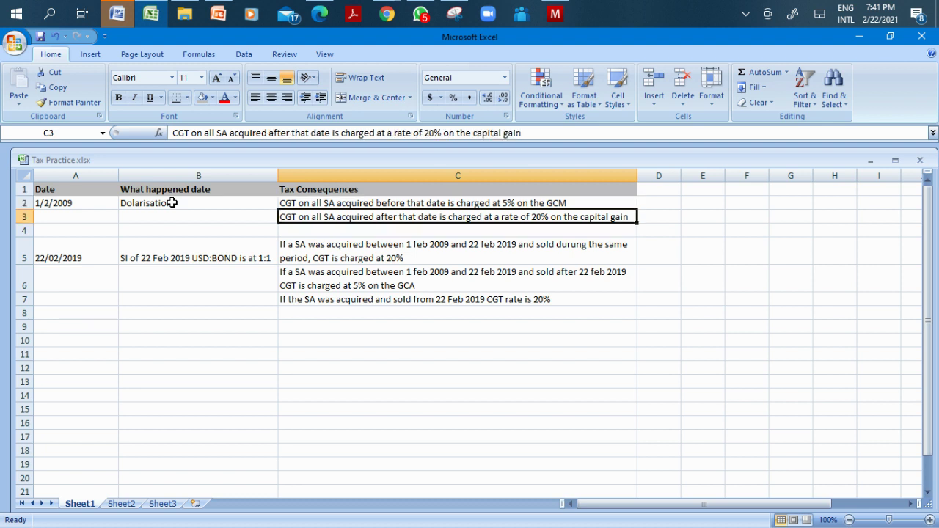
key(Up)
key(Up)
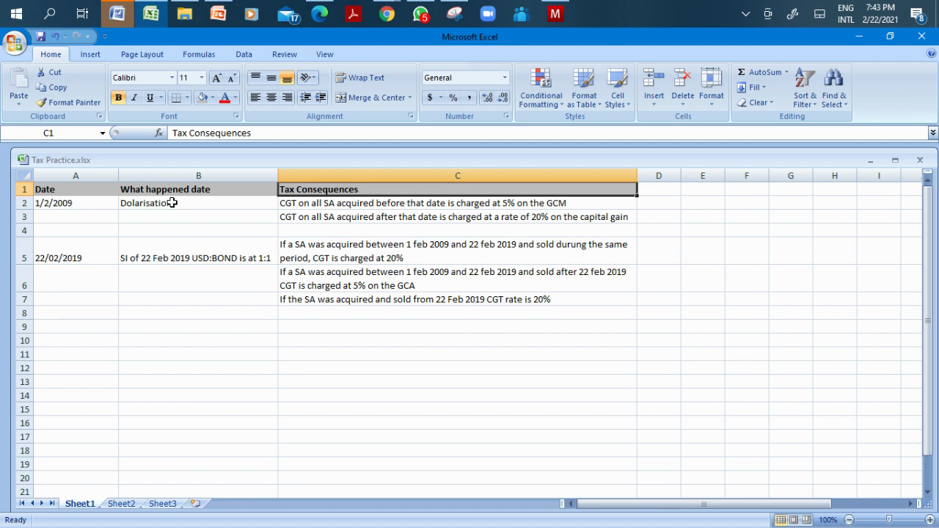
key(Down)
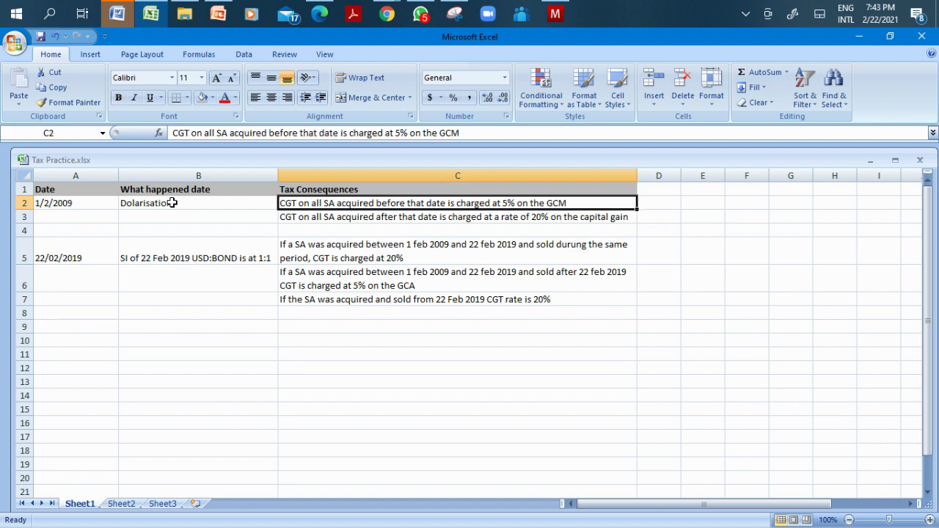
click(212, 97)
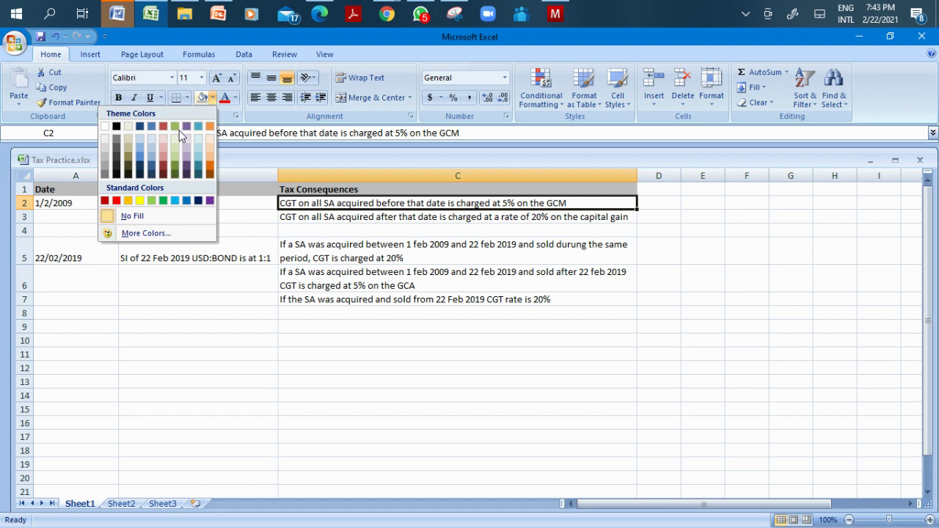
click(162, 200)
Examine the rules for the 22/02/2019 change in cells C5 to C7, comparing acquisition and sale periods.
click(458, 243)
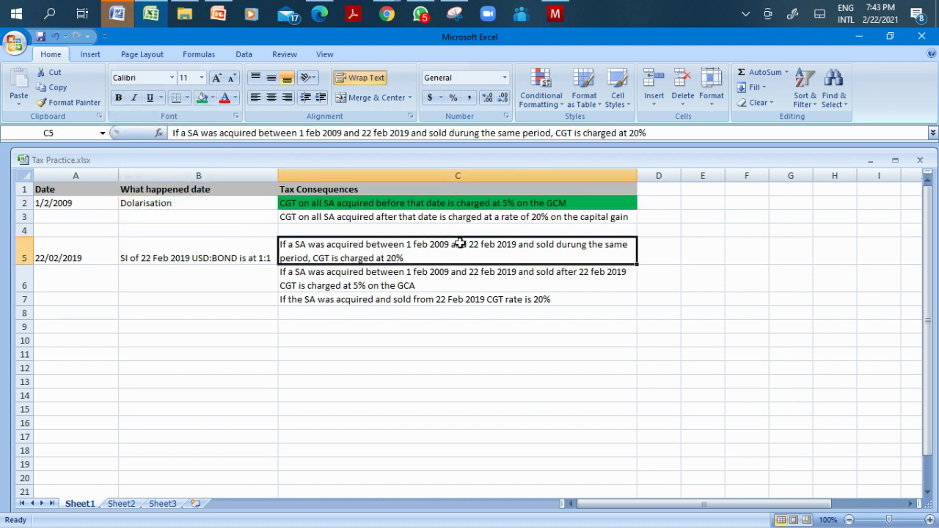
click(437, 219)
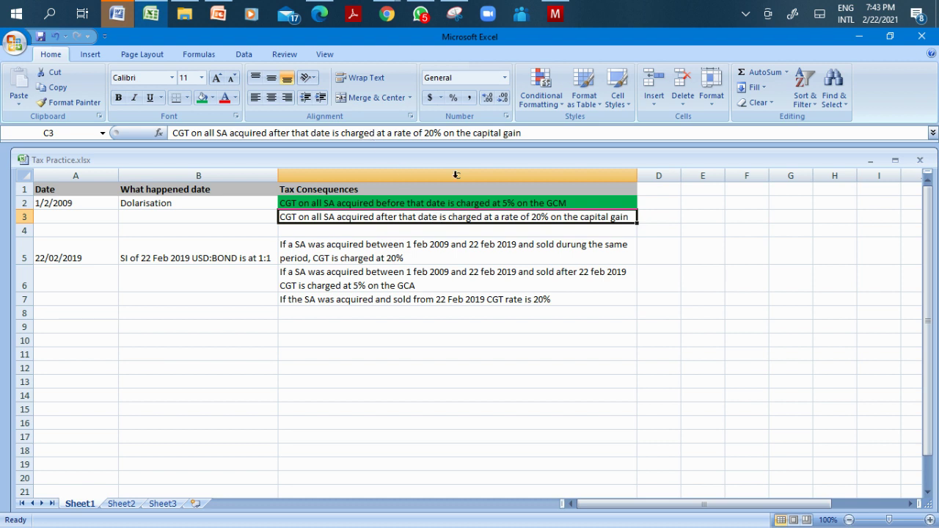
click(641, 281)
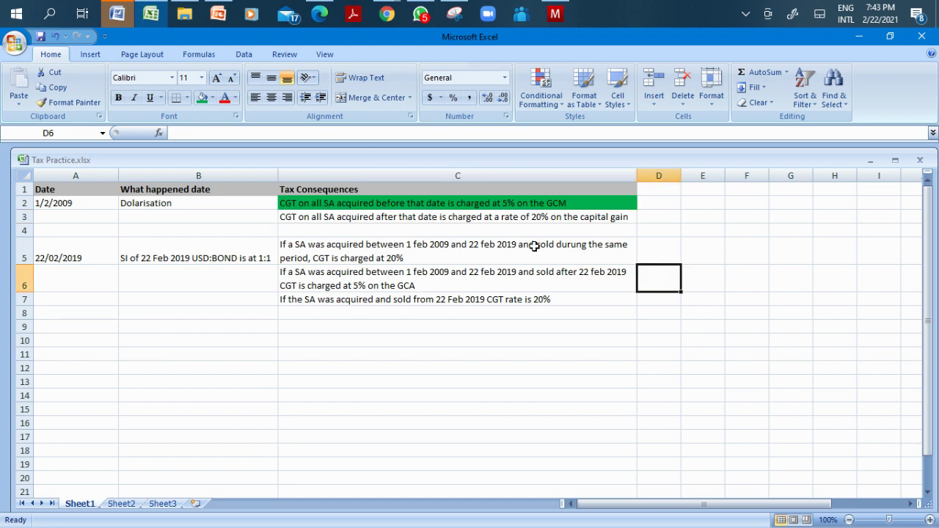
click(488, 251)
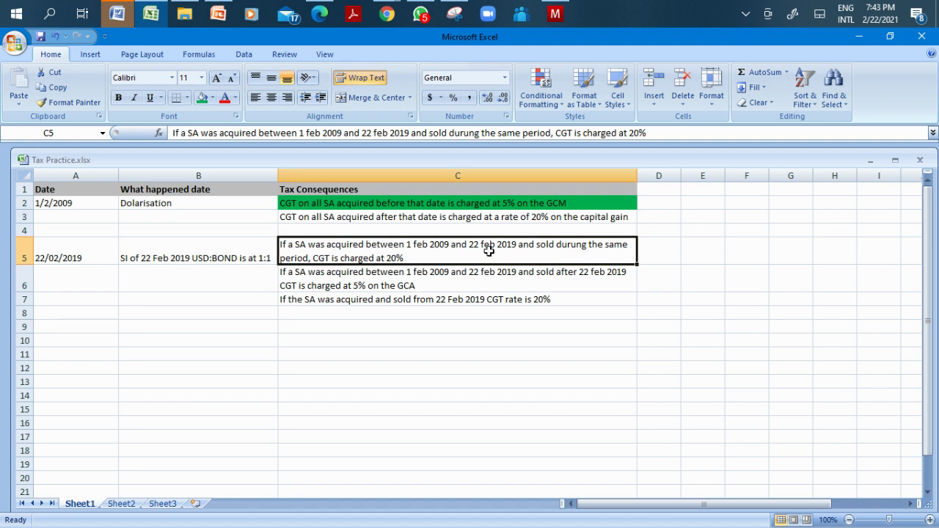
key(Left)
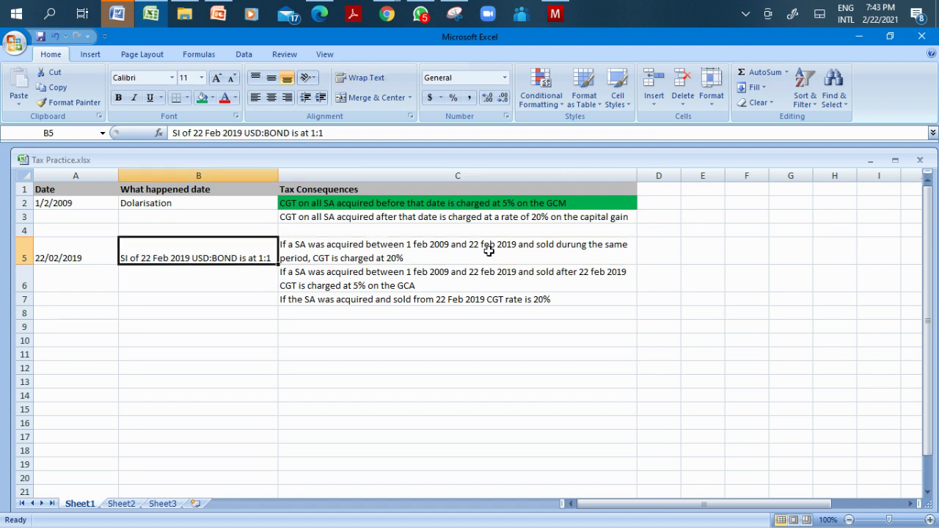
click(489, 251)
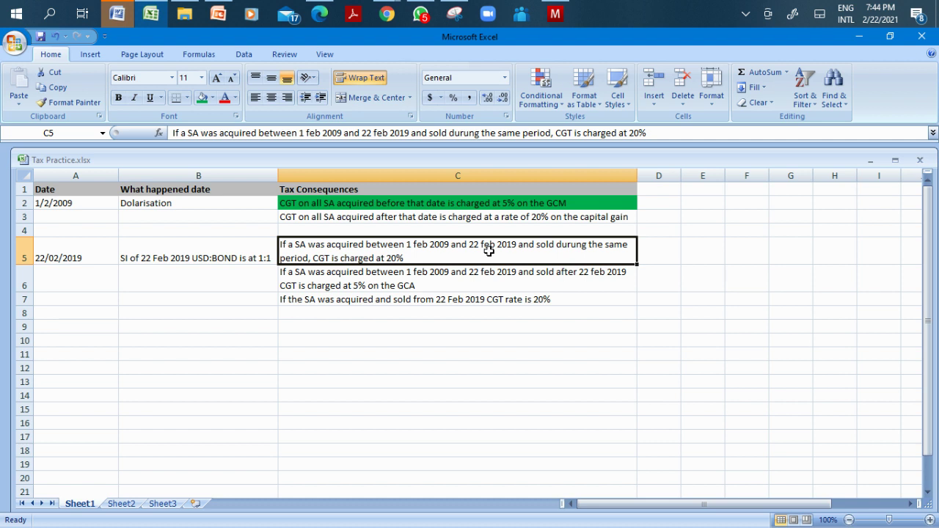
key(Down)
key(Down)
key(Up)
key(Up)
key(Down)
key(Down)
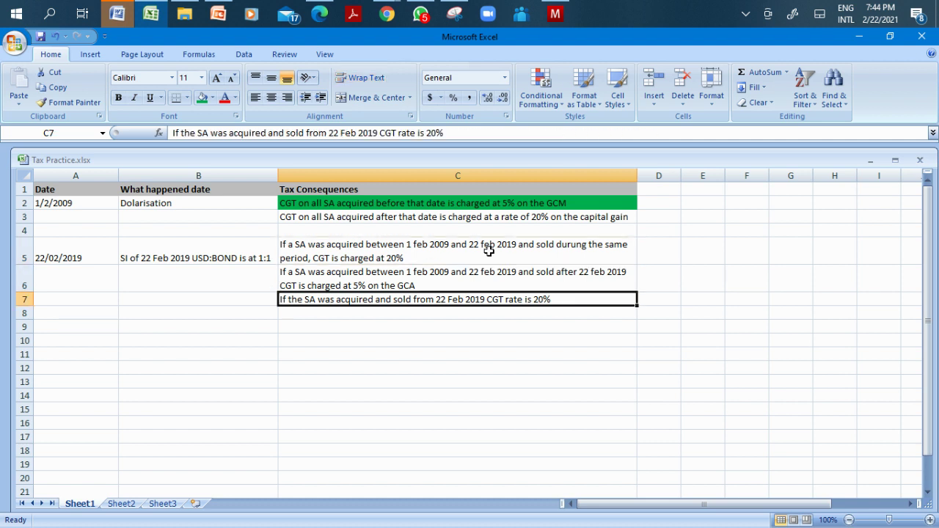
key(Down)
key(Up)
key(Up)
key(Up)
key(Down)
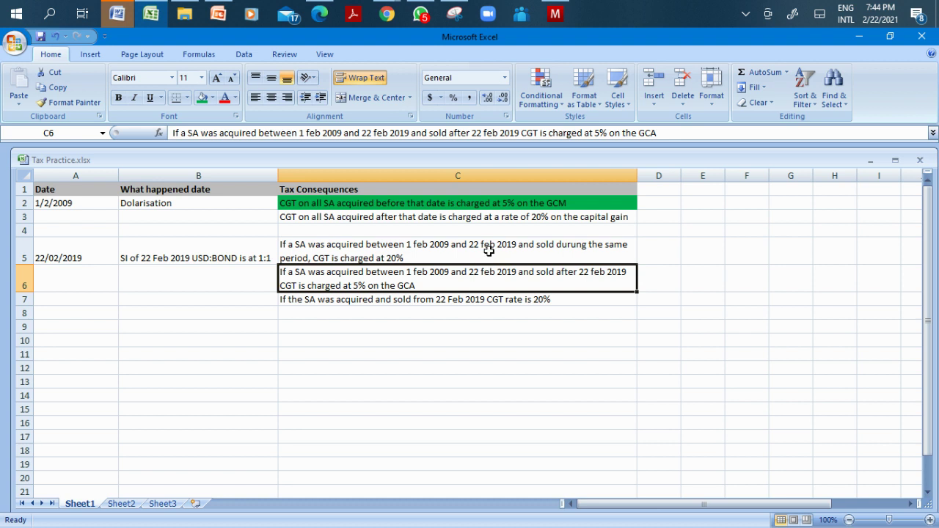
key(Up)
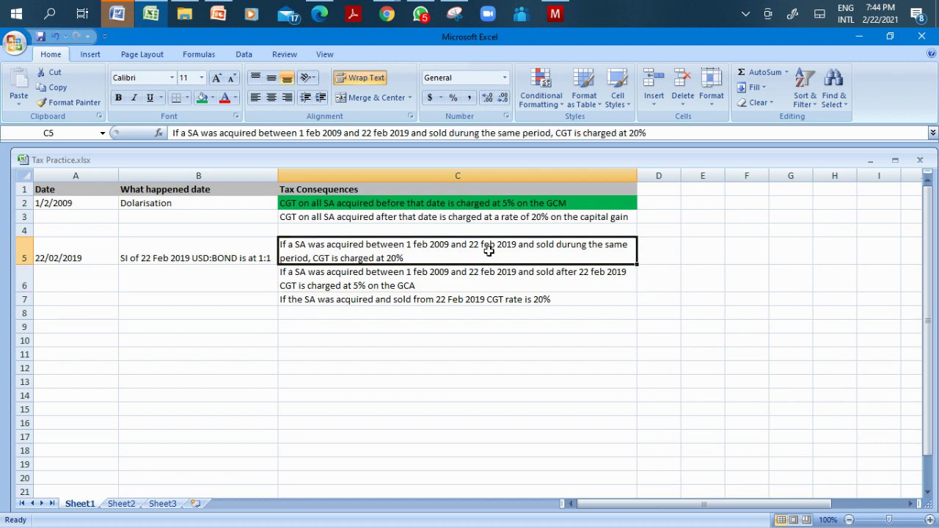
Apply the same green fill to cell C6, the rule charging CGT at 5% on the GCA.
key(Down)
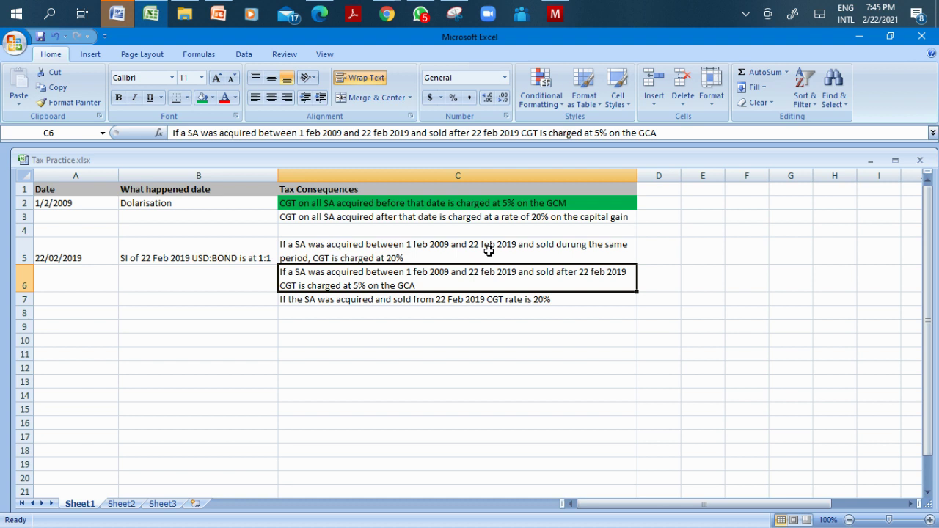
right_click(201, 114)
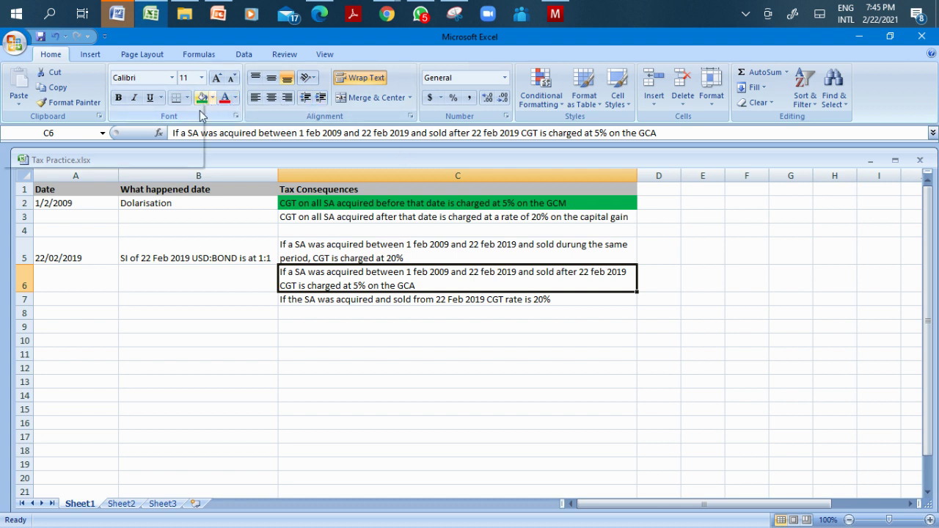
click(202, 97)
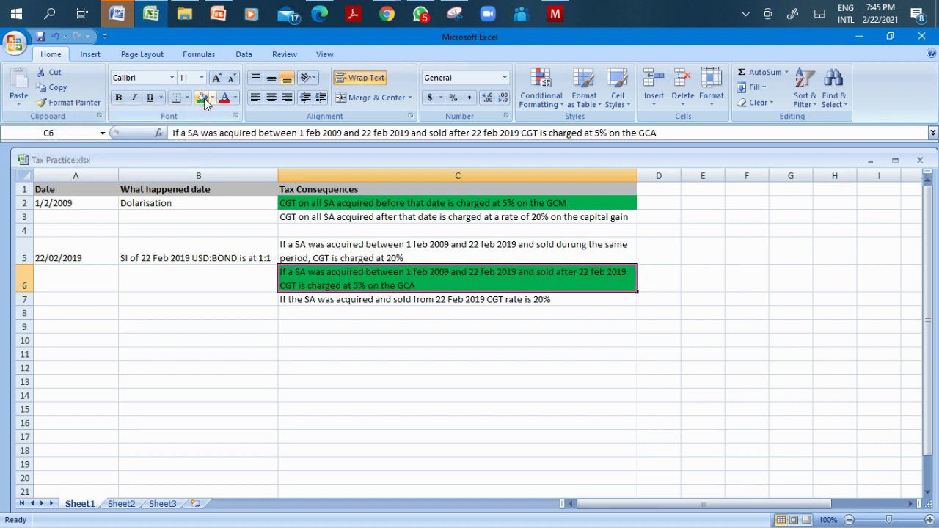
Compare the tax consequences in cells C2 and C7, and select the range C1:C12.
click(411, 199)
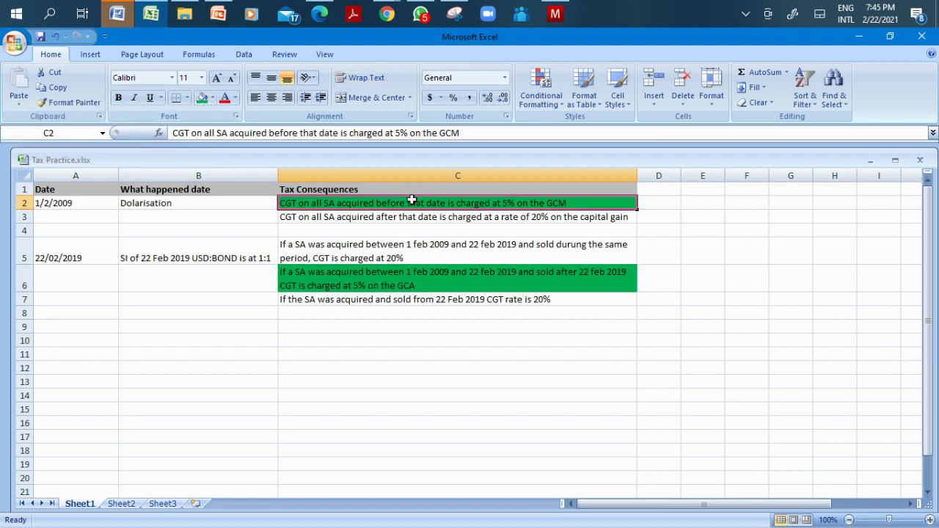
click(402, 301)
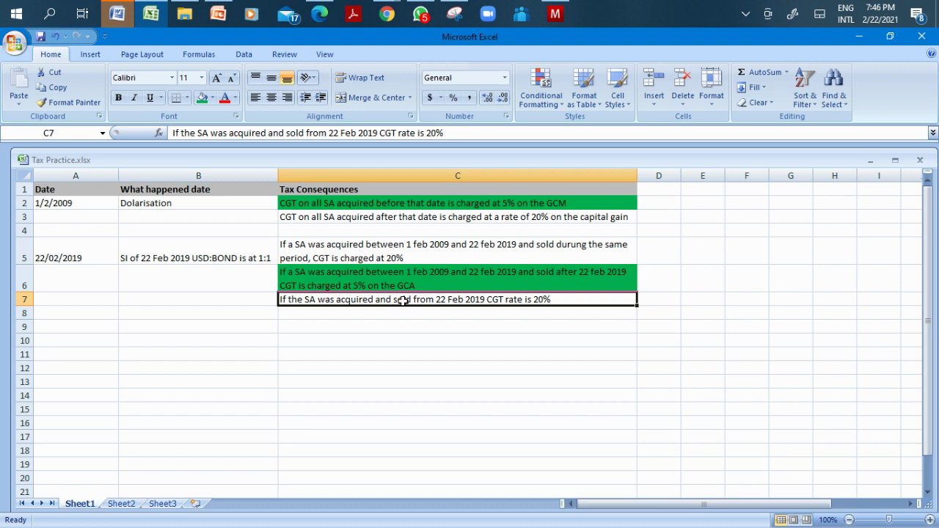
key(Return)
click(403, 301)
click(453, 379)
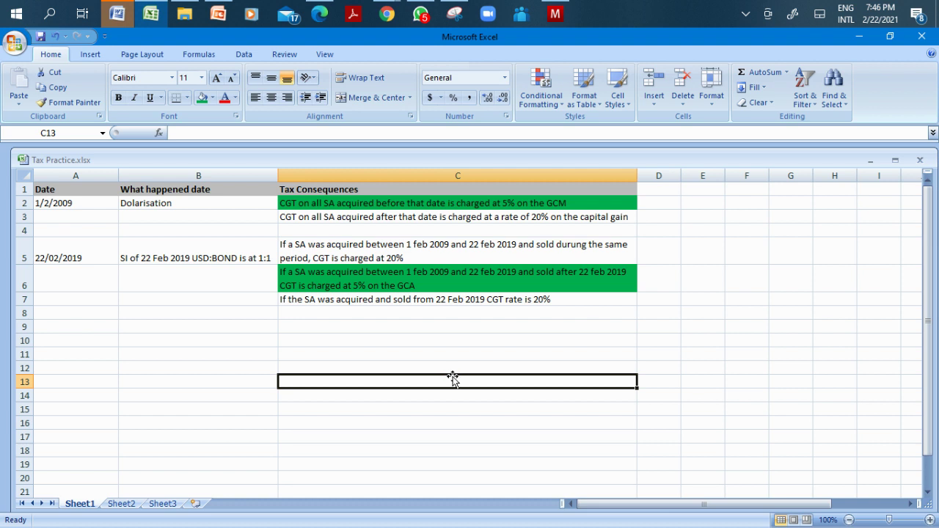
drag(390, 193, 377, 362)
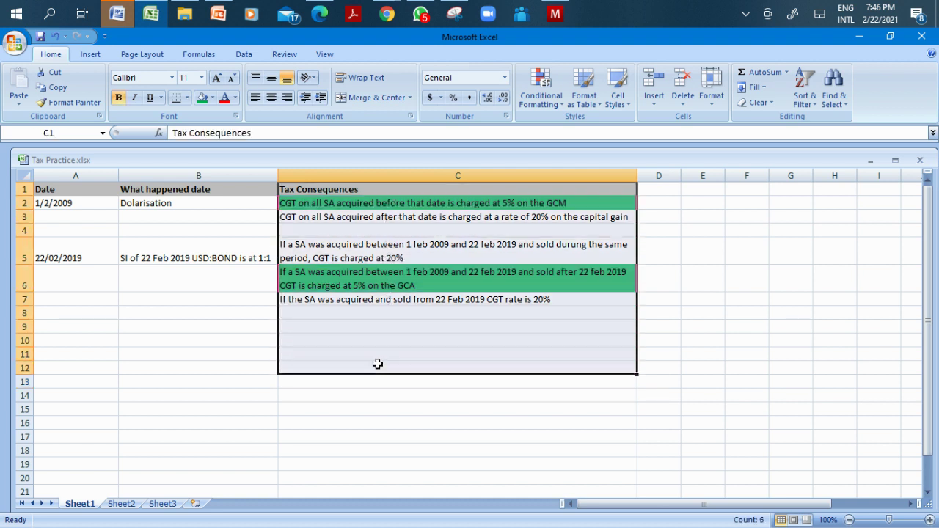
click(455, 350)
drag(456, 349, 491, 211)
click(657, 269)
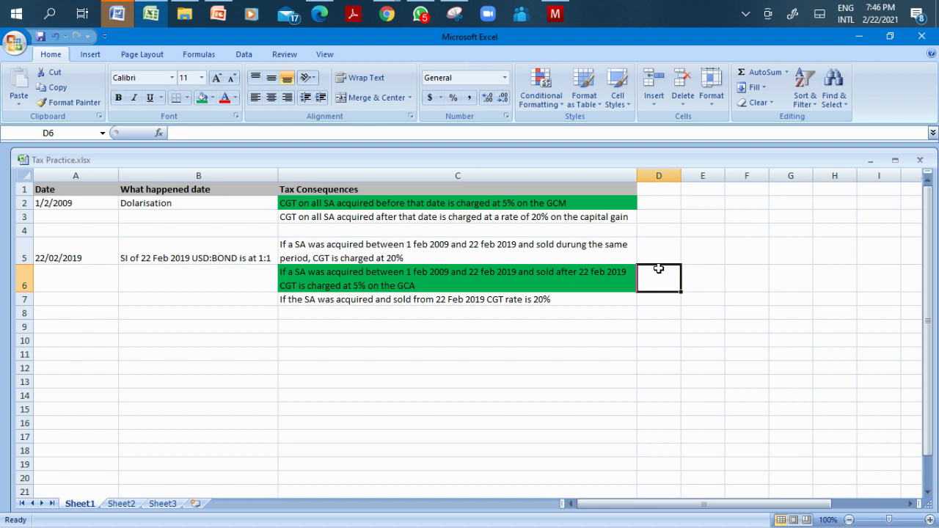
key(Up)
key(Up)
key(Left)
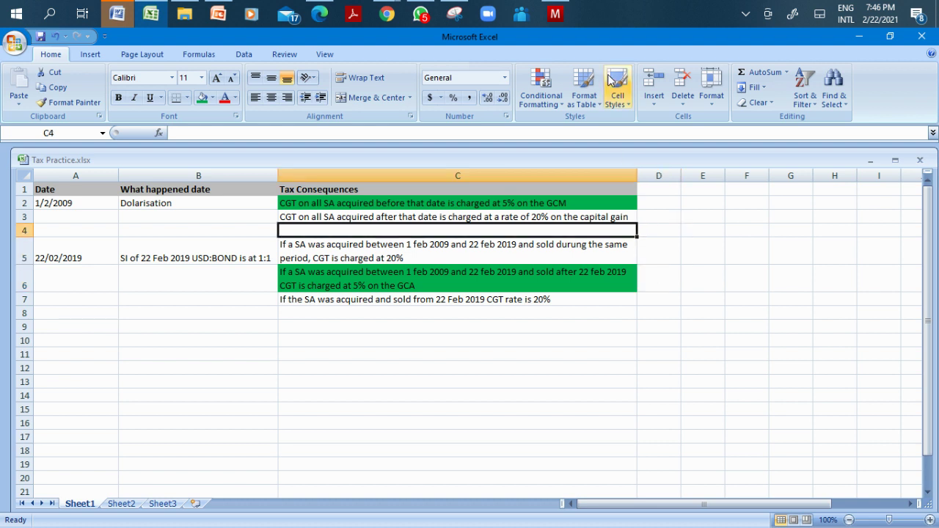
Switch to the Google Meet call window in Chrome.
click(387, 14)
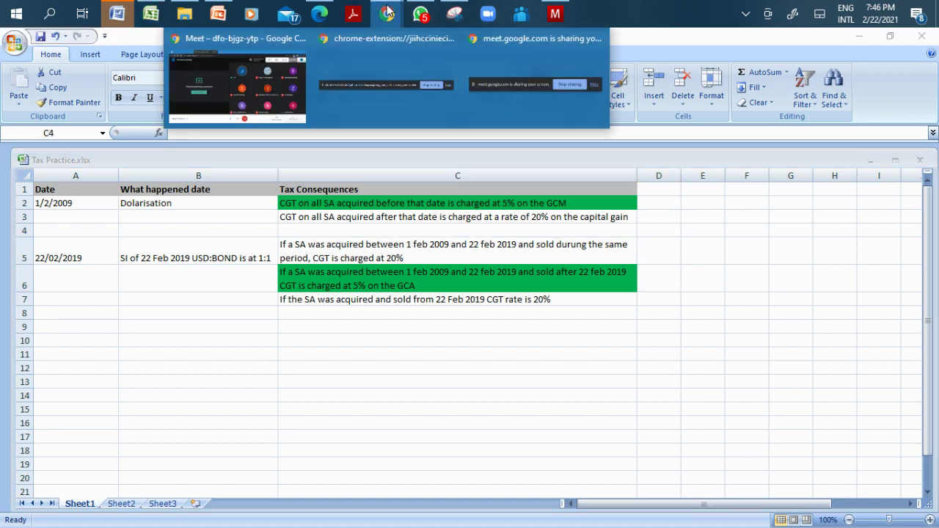
click(255, 73)
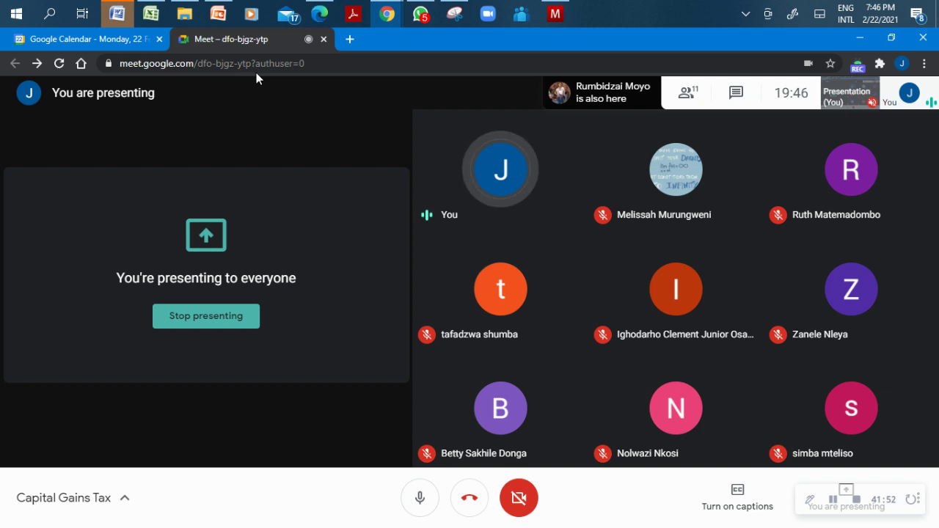
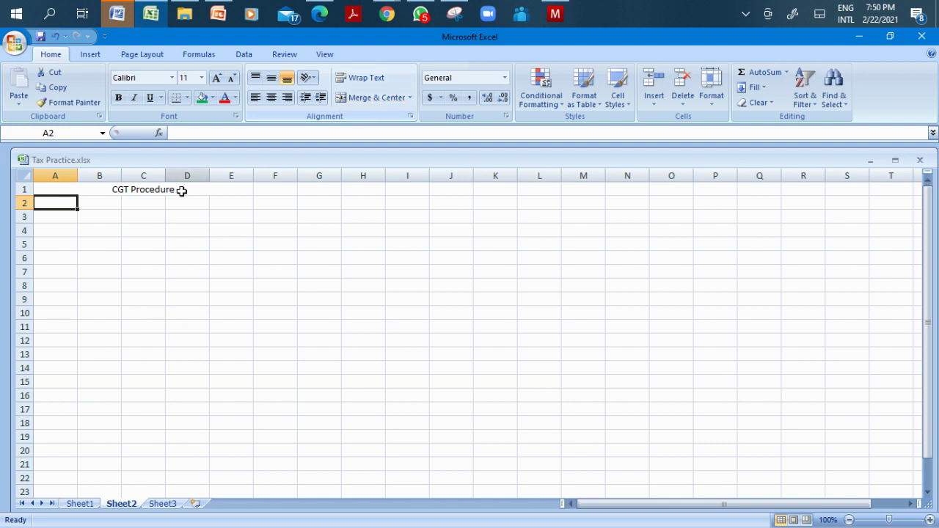
Left-align the merged CGT Procedure title in row 1 of Sheet2 and make it bold.
right_click(170, 188)
click(255, 102)
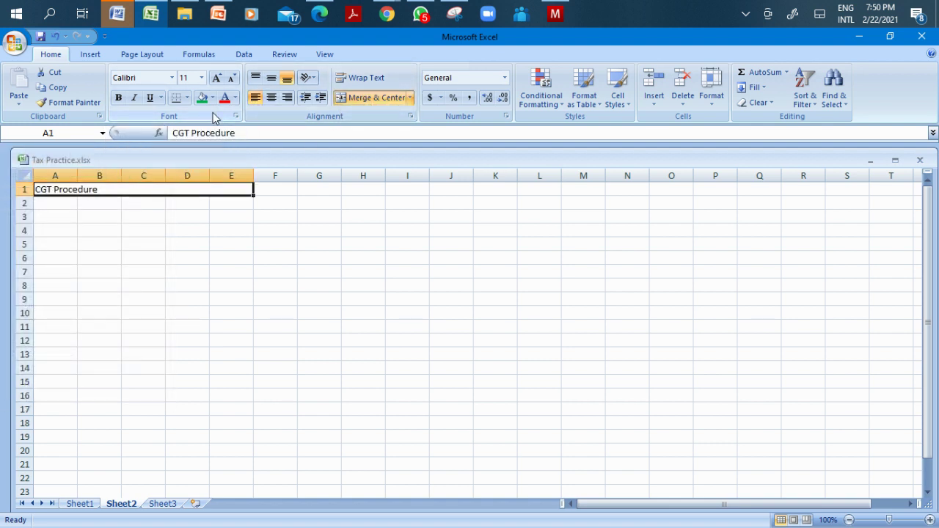
key(ctrl+b)
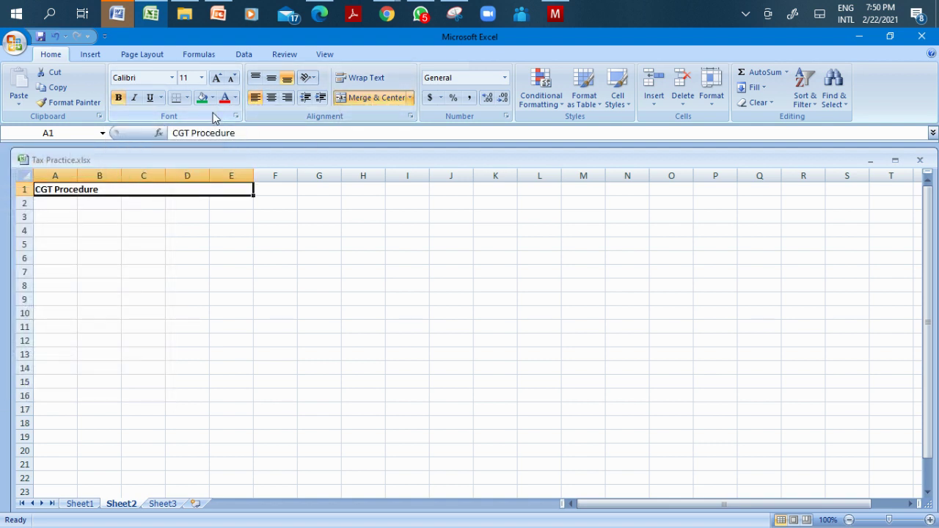
click(64, 206)
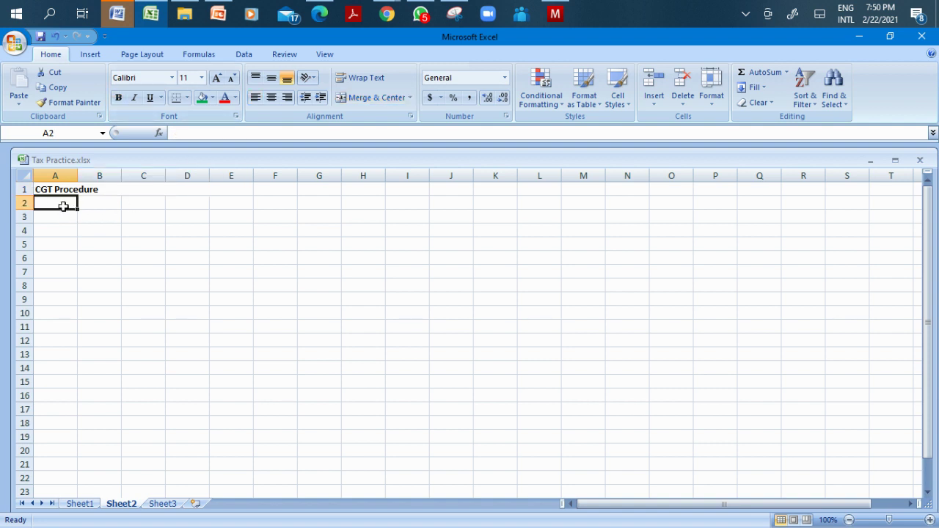
Fill the merged CGT Procedure title cell with orange.
click(74, 190)
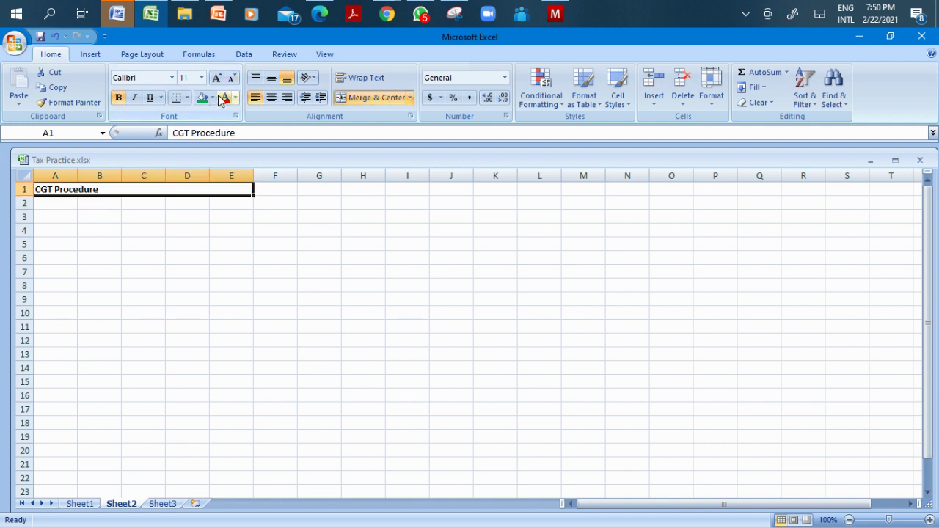
click(211, 99)
click(129, 199)
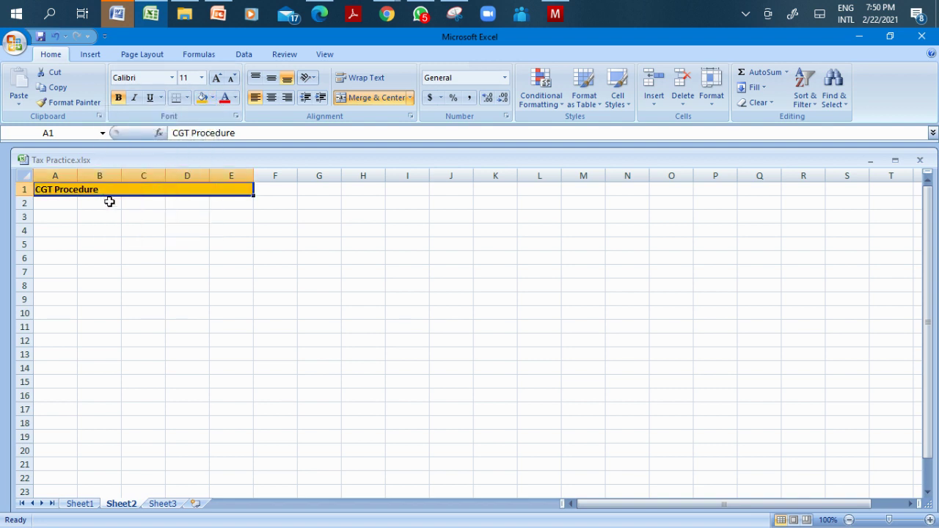
Enter Gross Capital Amount in cell A2 and widen column A to fit the label.
click(66, 206)
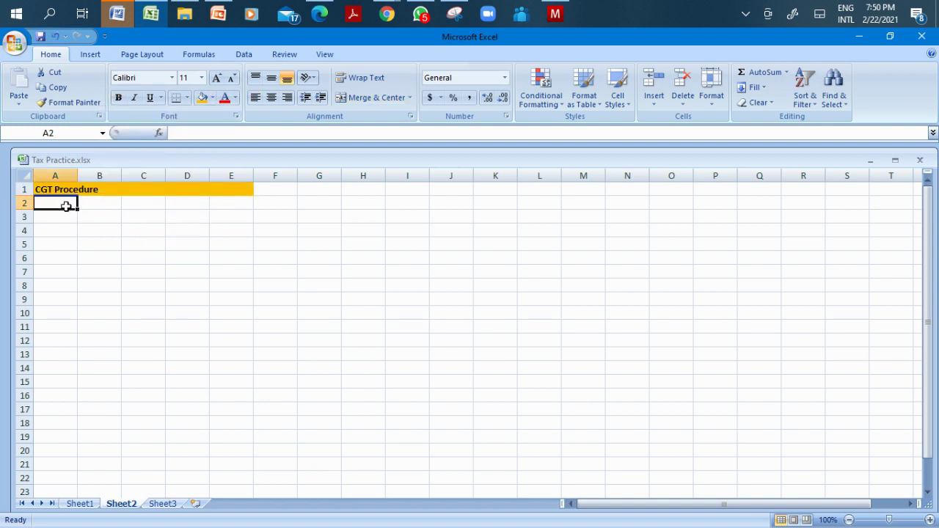
text(Gross)
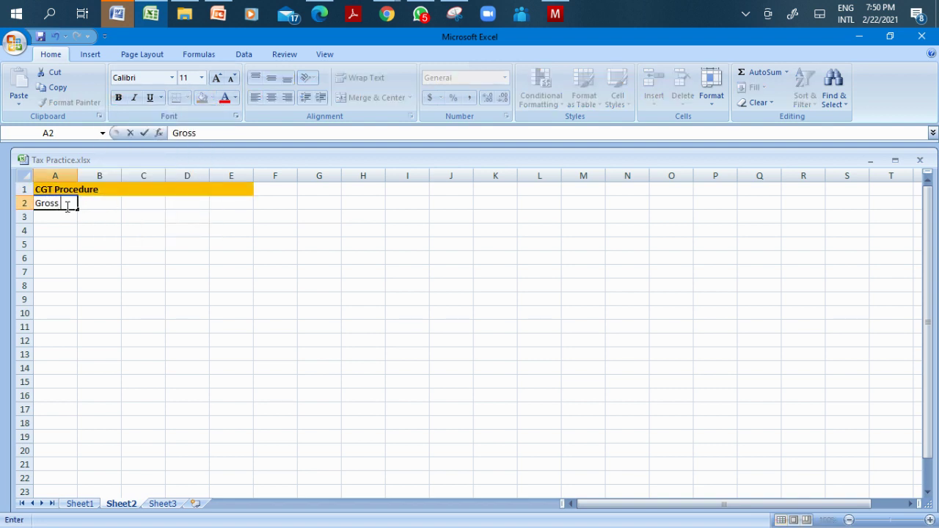
text( Capital Amount)
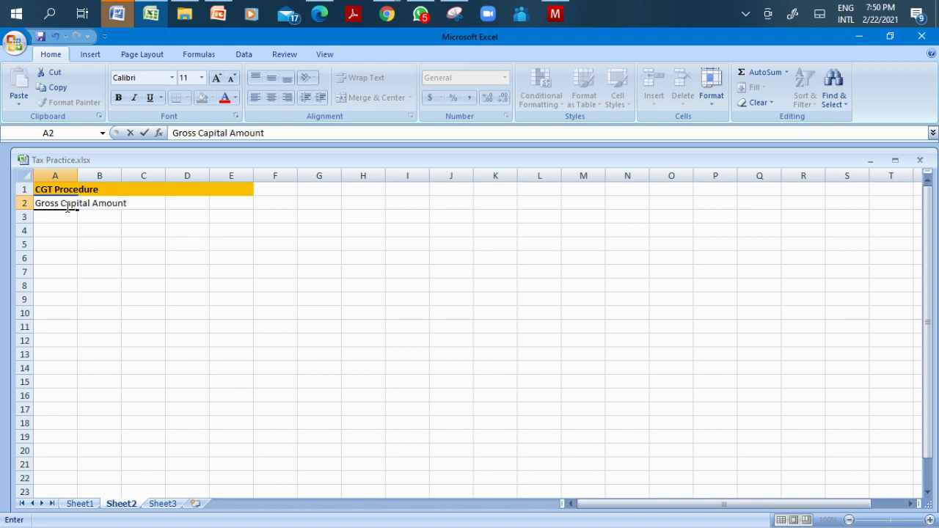
key(Return)
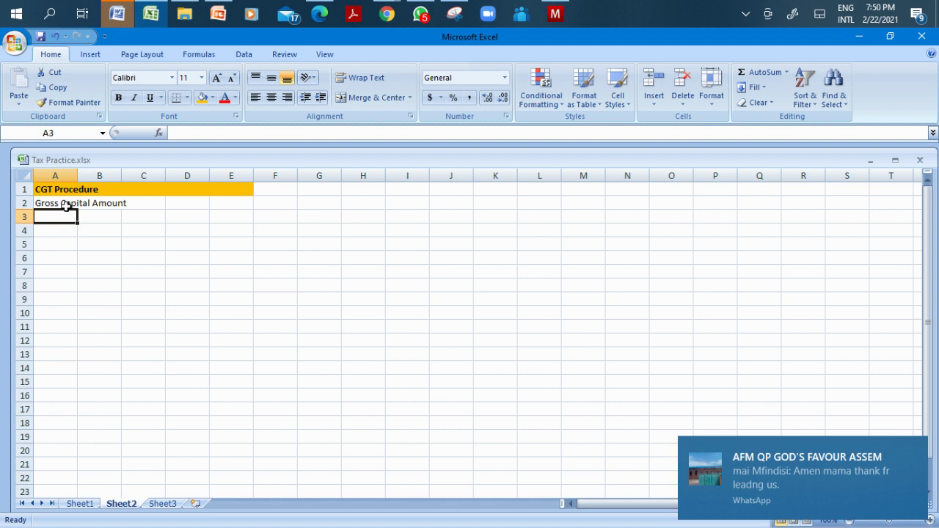
click(220, 202)
drag(77, 178, 141, 181)
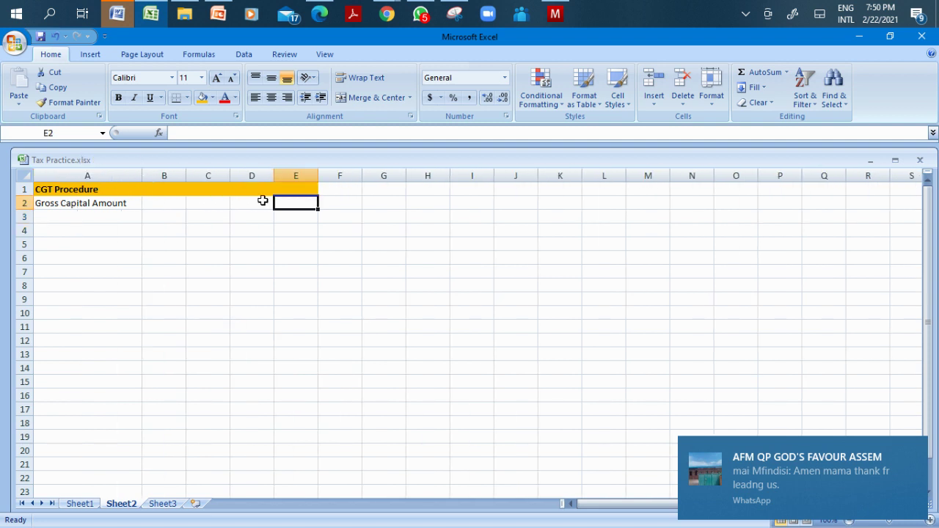
Try 100000 and 20000 as sample gross capital amounts in cell E2.
text(100000)
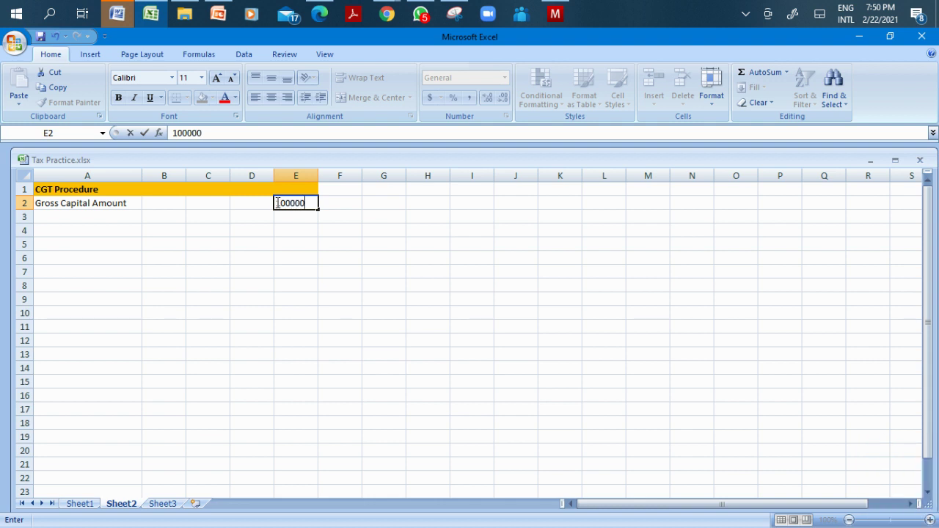
key(Return)
click(277, 202)
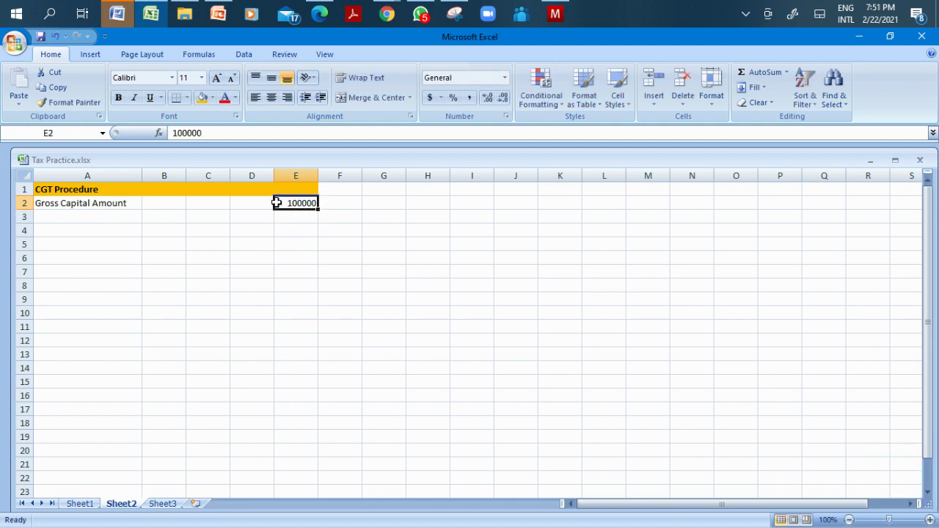
text(20000)
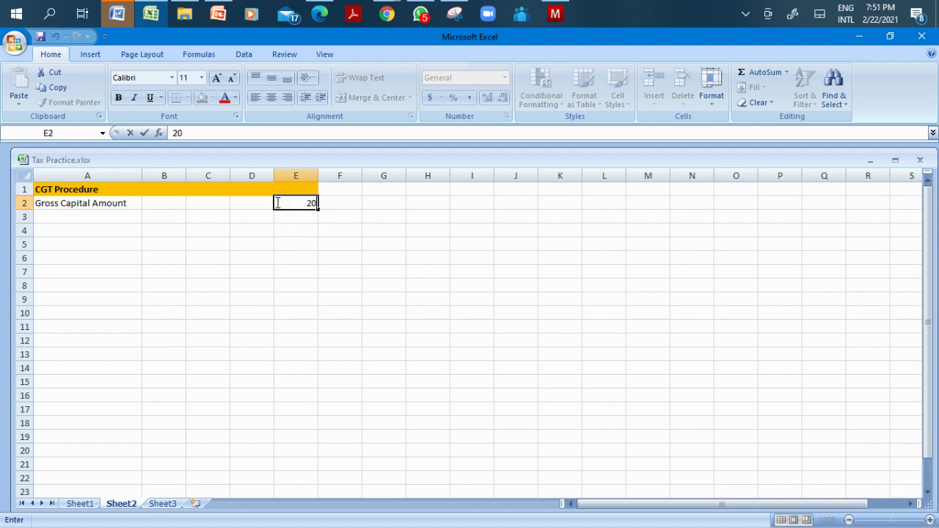
key(Return)
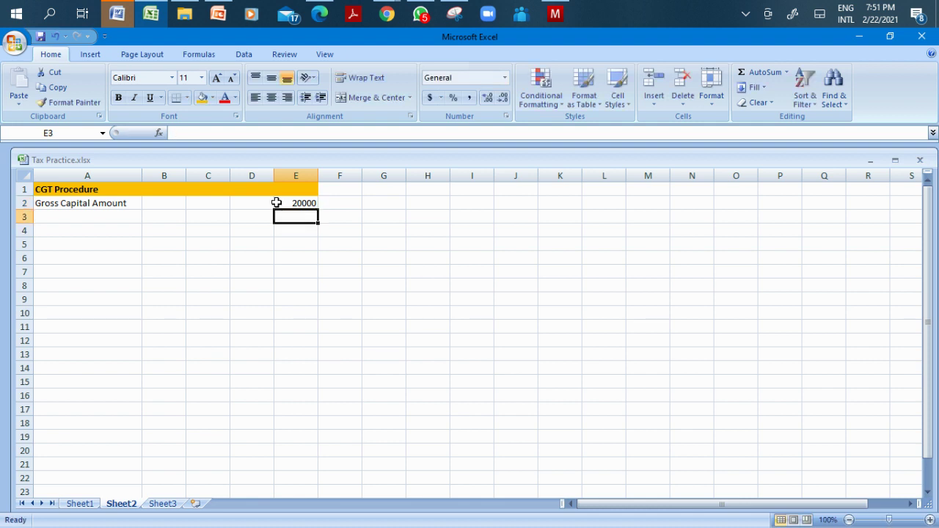
Set the gross capital amount in cell E2 to the placeholder xxx.
click(276, 203)
text(xxx)
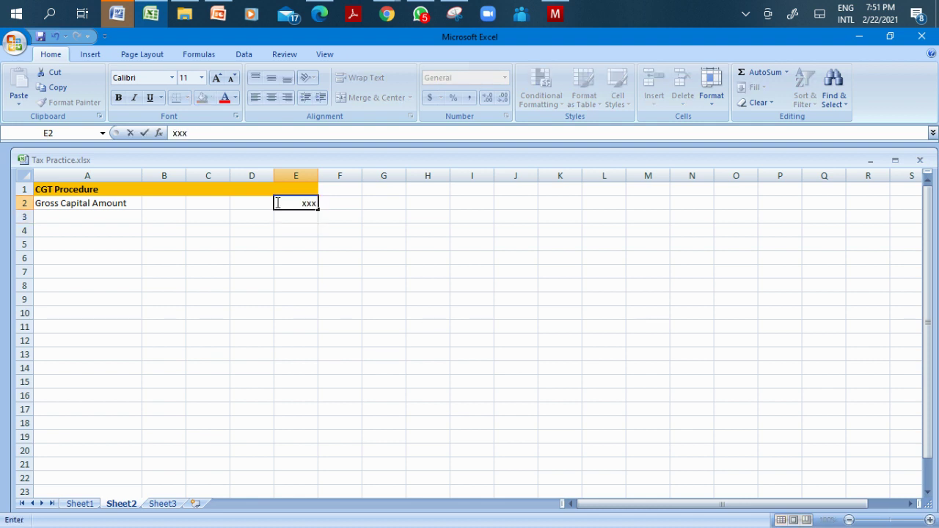
key(Return)
Add the label Less Recoupment in cell A3, below Gross Capital Amount.
key(Left)
key(Left)
key(Left)
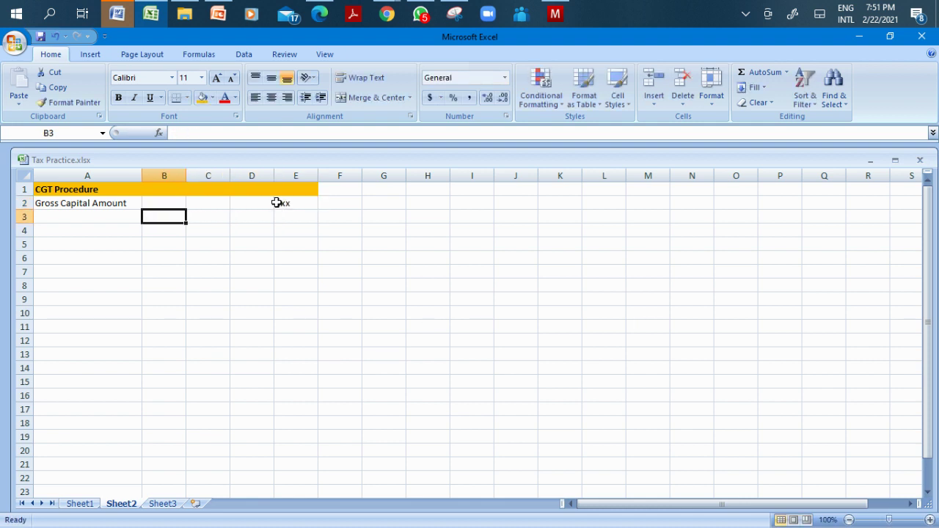
key(Left)
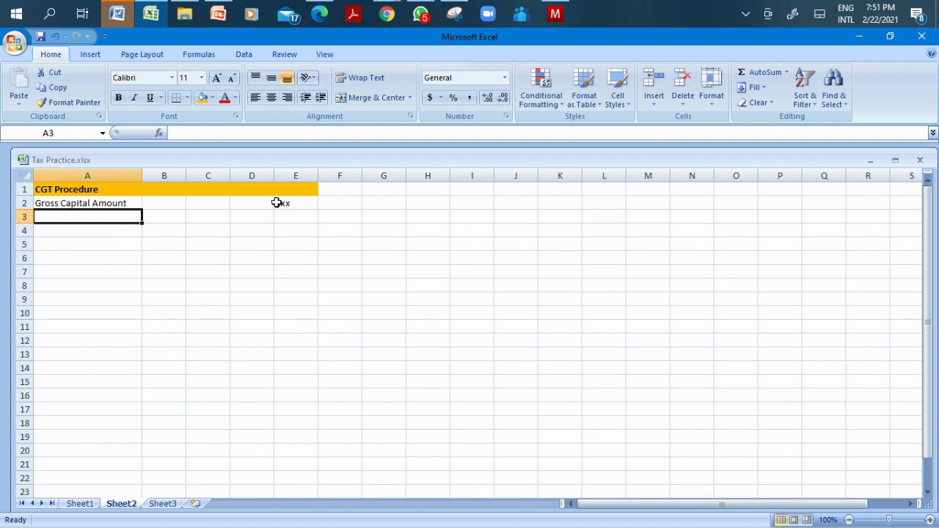
text(Les)
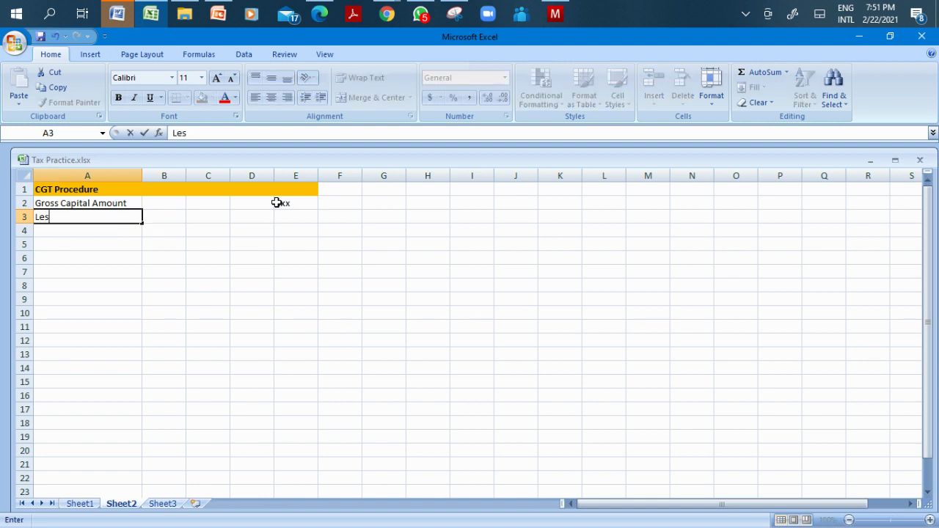
text(s Recoupment)
key(Return)
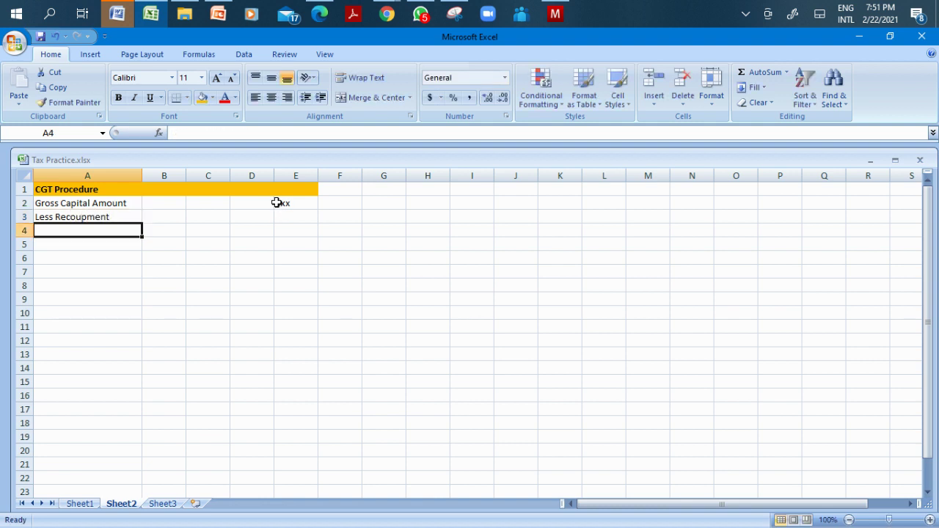
Enter the bracketed placeholder (xxx) for the recoupment in cell E3.
key(Up)
key(Right)
key(Right)
key(Right)
key(Right)
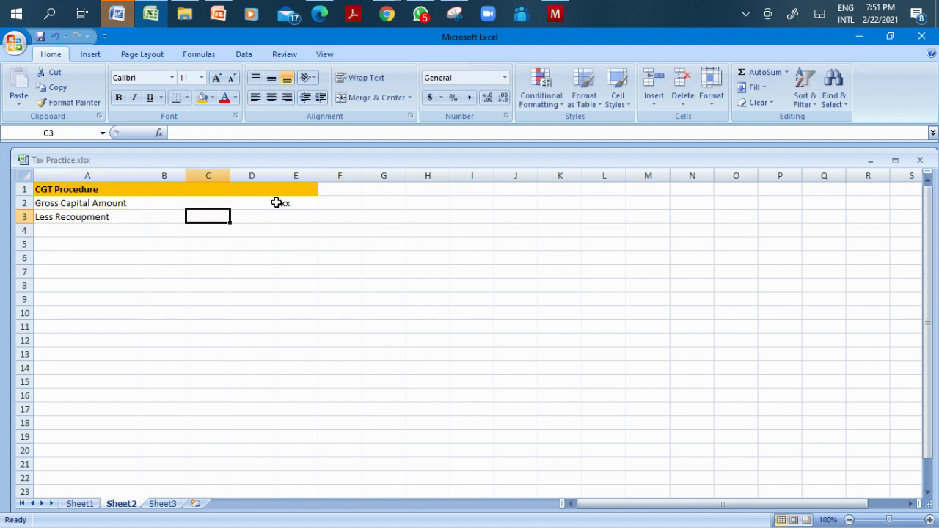
text(()
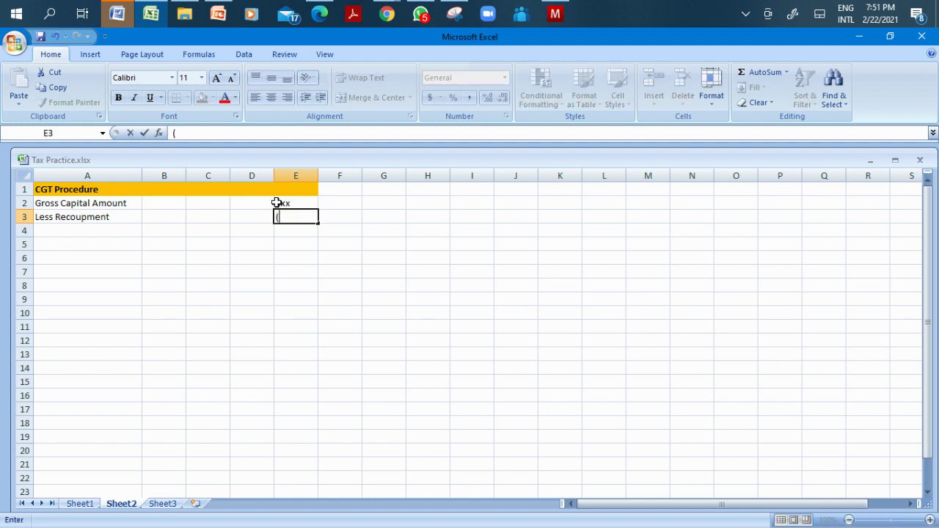
text(xxx))
key(Return)
Add the label Less exemptions in cell A4, below Less Recoupment.
key(Left)
key(Left)
key(Left)
key(Left)
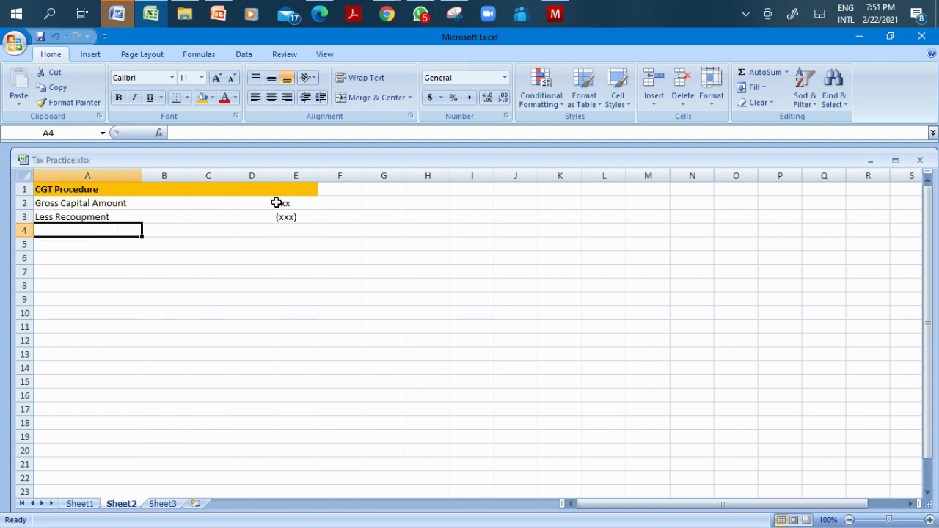
text(Less )
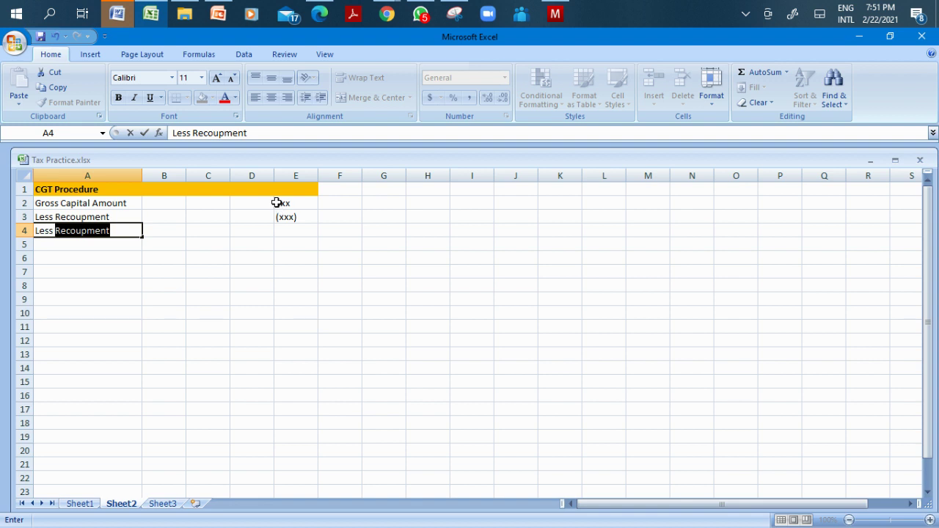
text(ex)
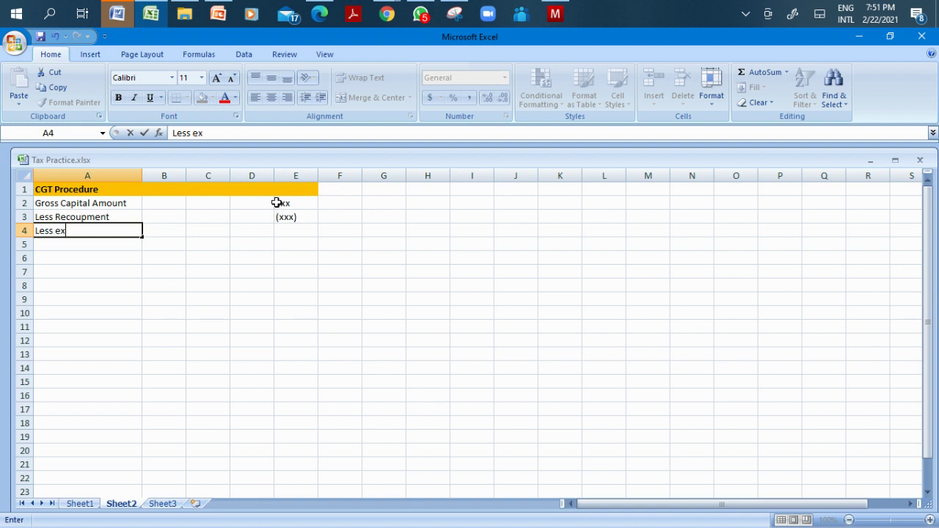
text(emptions)
key(Return)
Enter the bracketed placeholder (xxx) for the exemptions in cell E4.
key(Right)
key(Right)
key(Right)
key(Right)
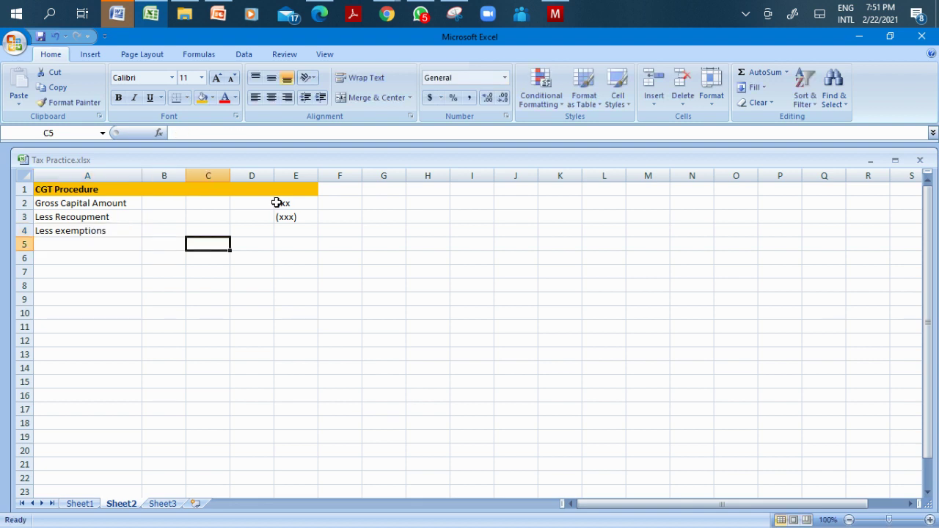
key(Up)
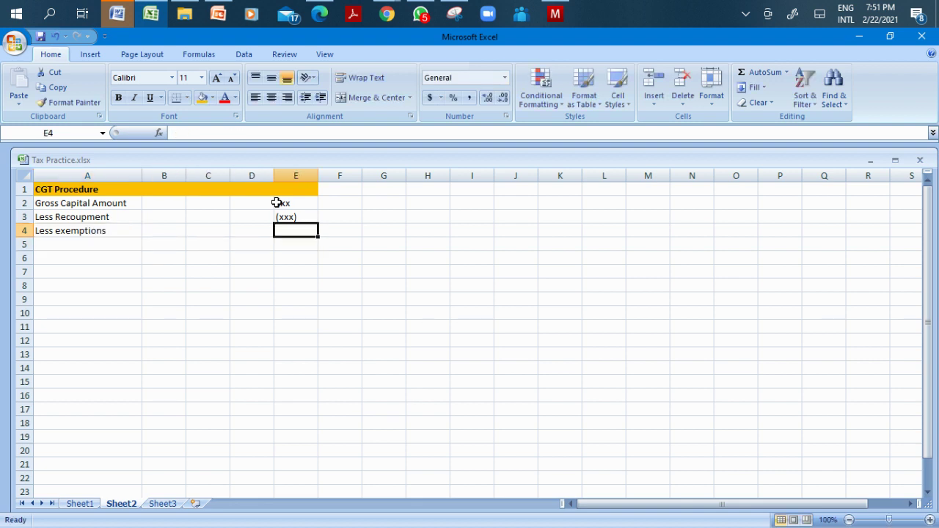
text((xxx))
key(Return)
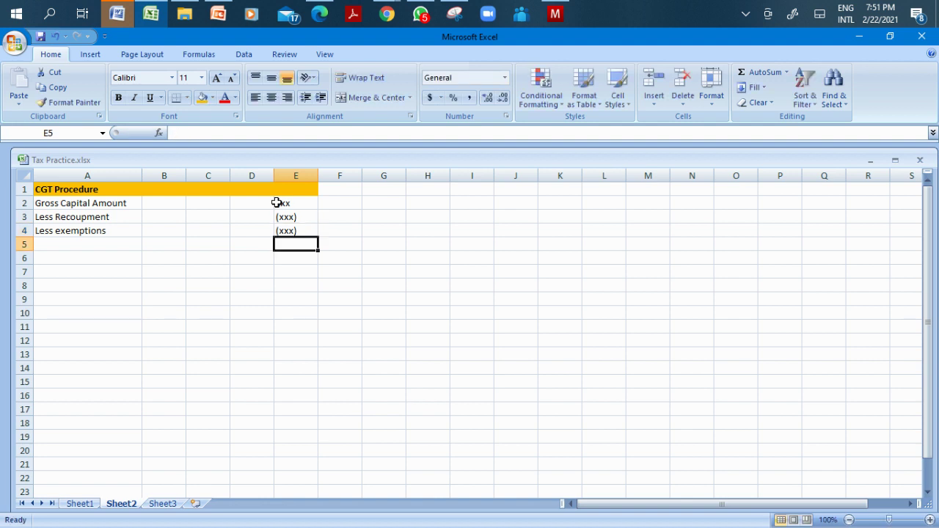
key(Up)
text(U)
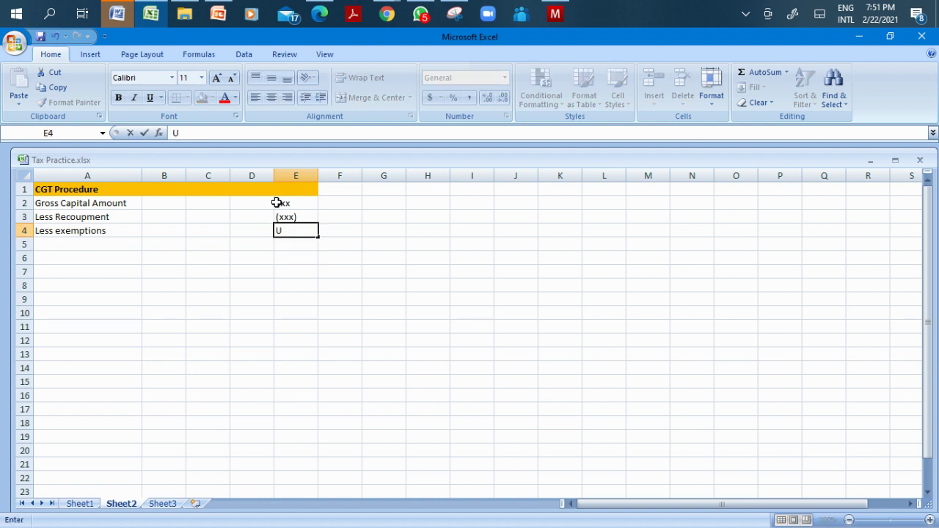
key(Return)
key(ctrl+z)
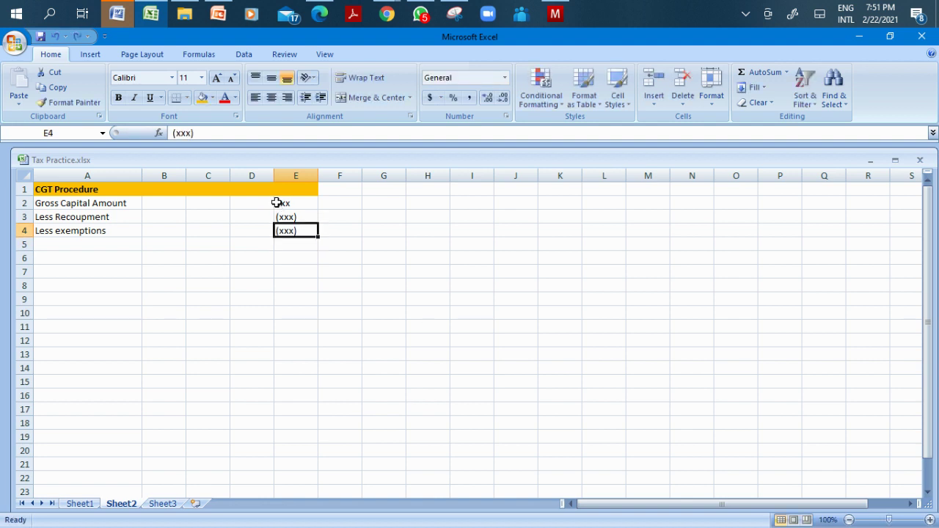
key(Down)
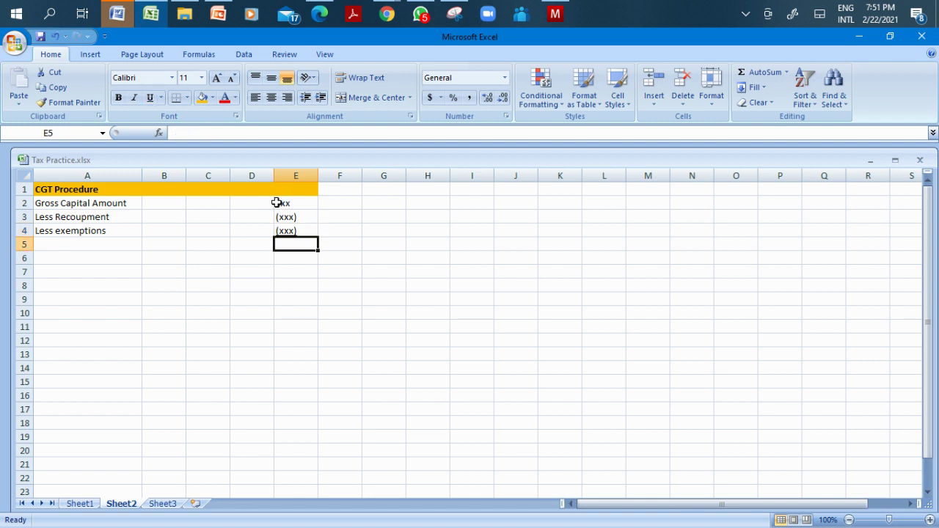
Enter the placeholder xxx in cell E5 and the label Capital Amount in cell A5.
text(xxx)
key(Left)
key(Left)
key(Left)
key(Left)
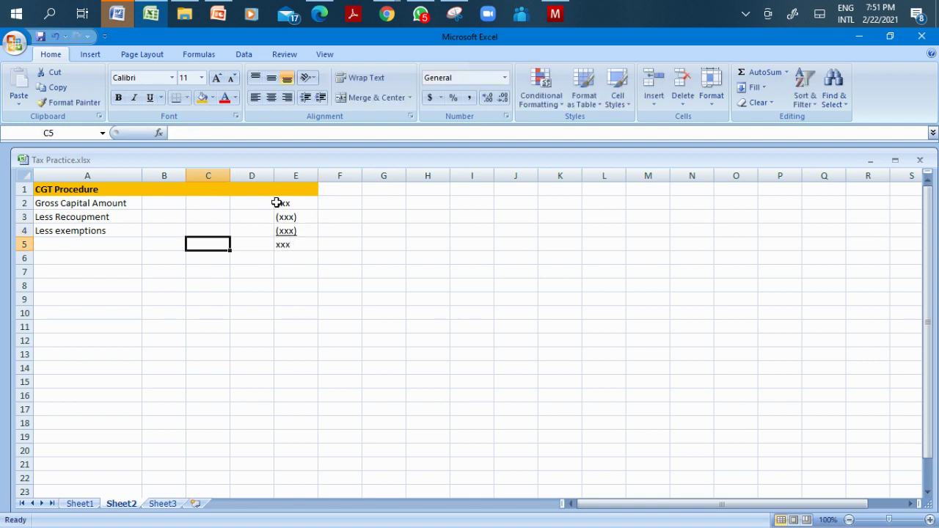
text(Capital AM)
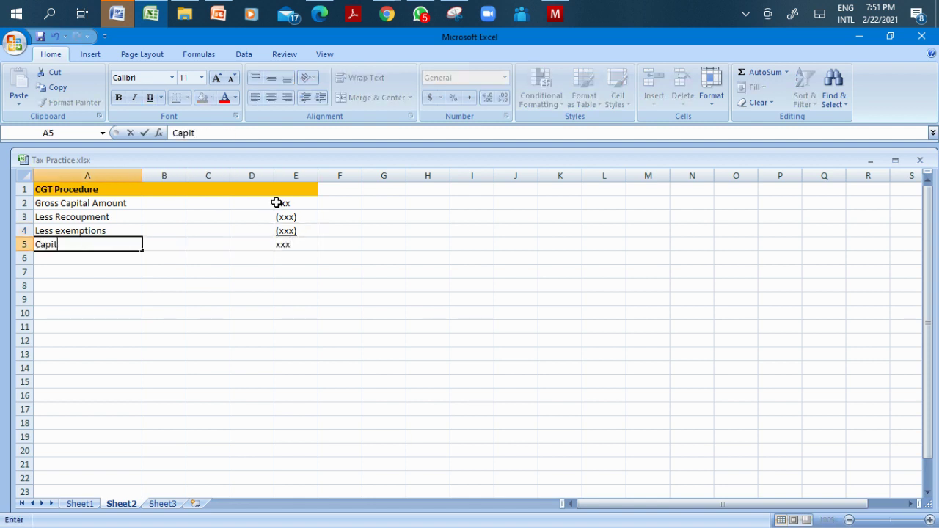
key(BackSpace)
text(mount)
key(Return)
Make the Capital Amount label in A5 and its placeholder in E5 bold.
key(Down)
key(Up)
key(Up)
key(ctrl+b)
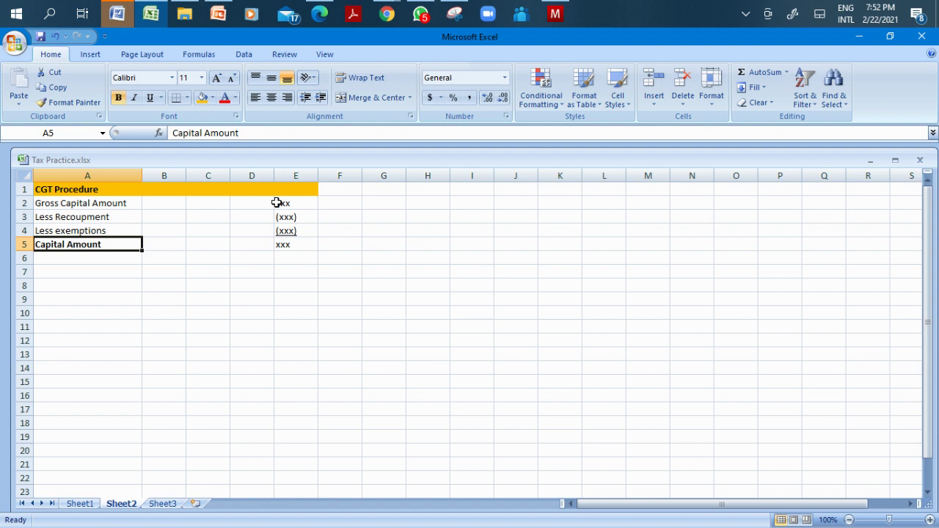
key(Right)
key(Right)
key(Right)
key(Right)
key(ctrl+b)
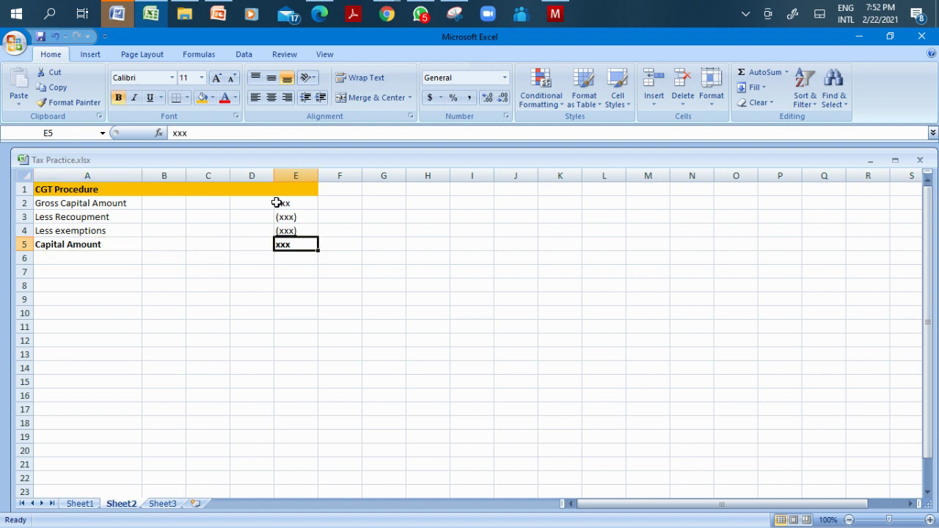
Add the heading Less deductions in cell A7, formatted bold and underlined.
key(Left)
key(Left)
key(Left)
key(Left)
key(Down)
key(Down)
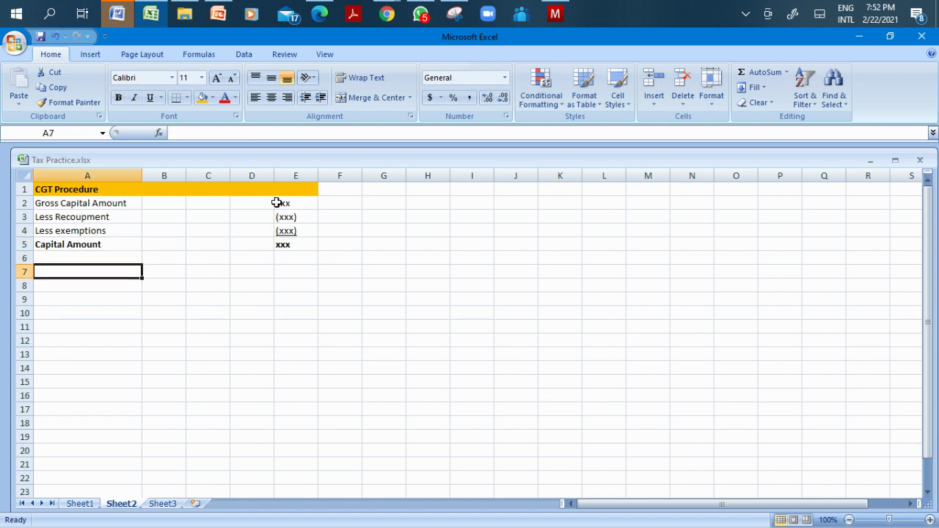
text(Less deductions)
key(Return)
key(Up)
key(ctrl+u)
key(ctrl+b)
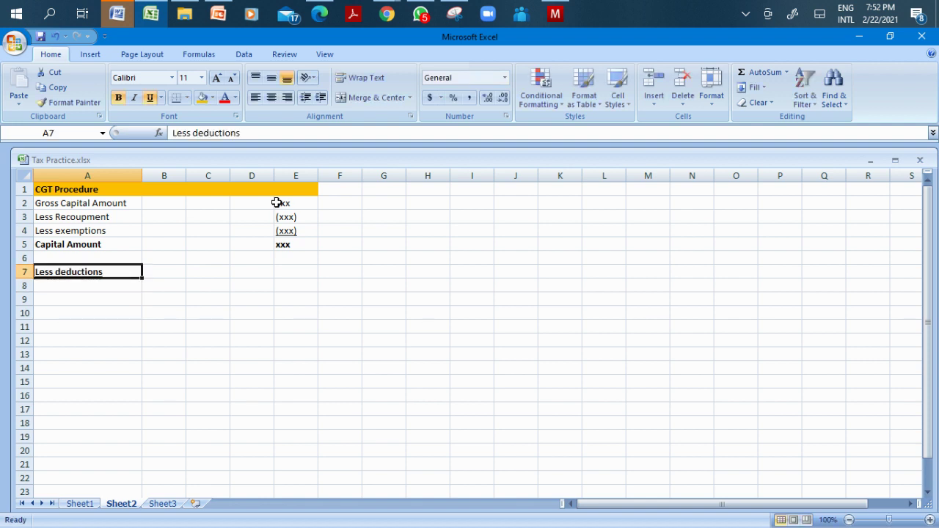
Add a Cost line under Less deductions, with the label in A8 and the placeholder xxx in C8.
key(Down)
text(Cp)
key(BackSpace)
text(ost)
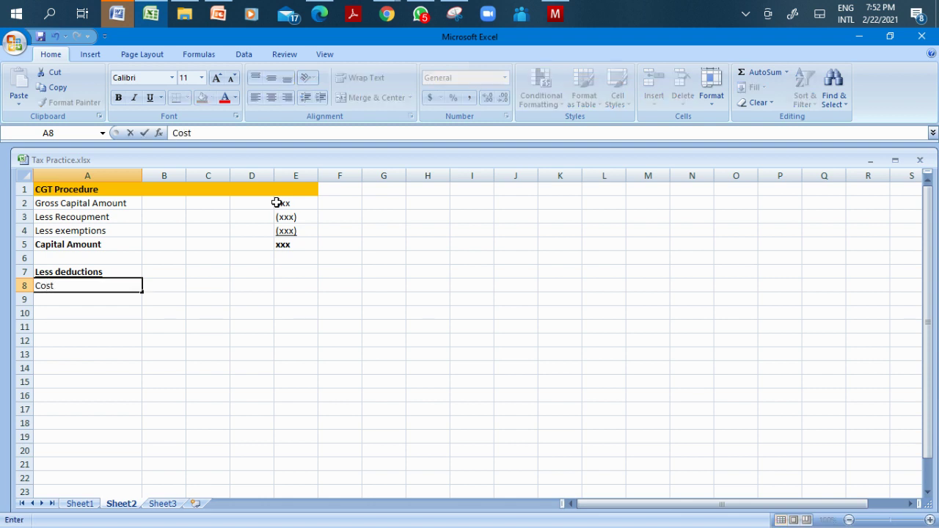
key(Tab)
key(Tab)
text(xxx)
click(277, 203)
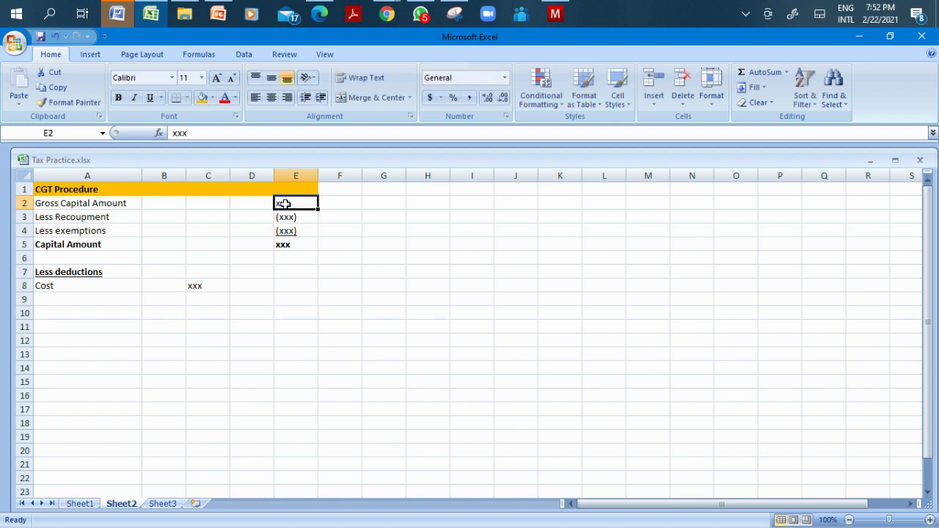
key(Left)
key(Down)
key(Down)
key(Down)
key(Down)
key(Down)
key(Down)
key(Left)
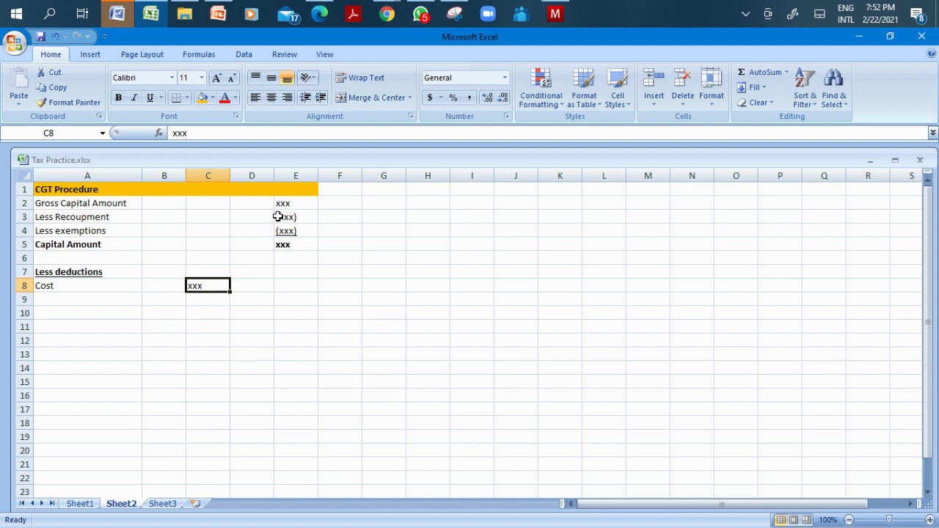
Add the label Inflation allowance @2.5% in cell A9, below Cost.
click(91, 302)
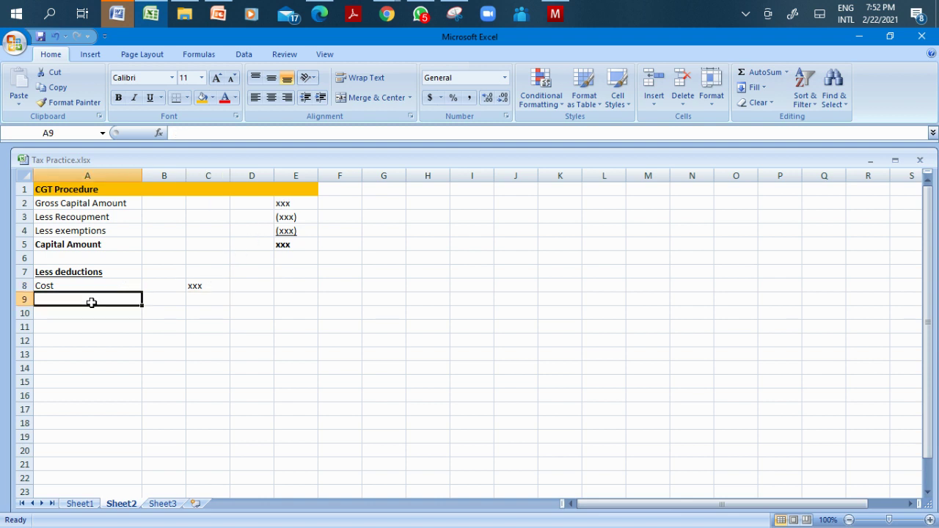
text(Infla)
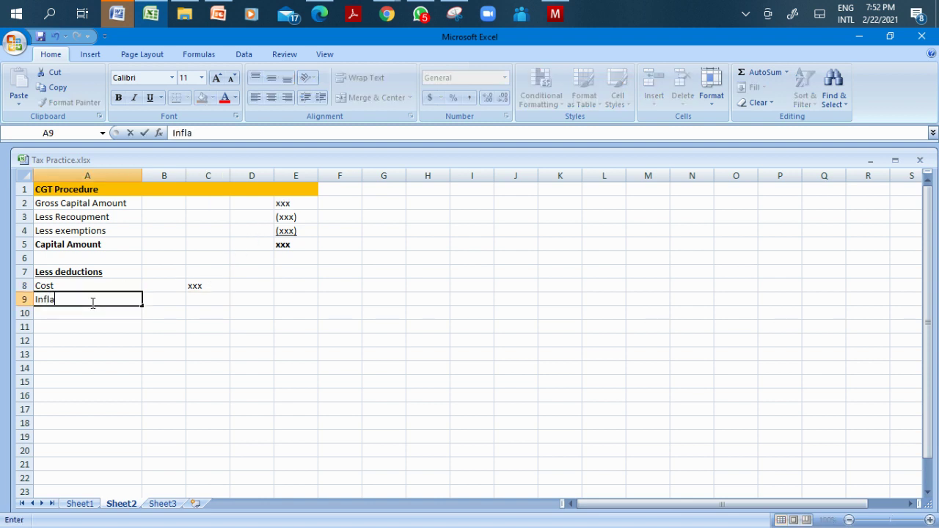
text(tion allow)
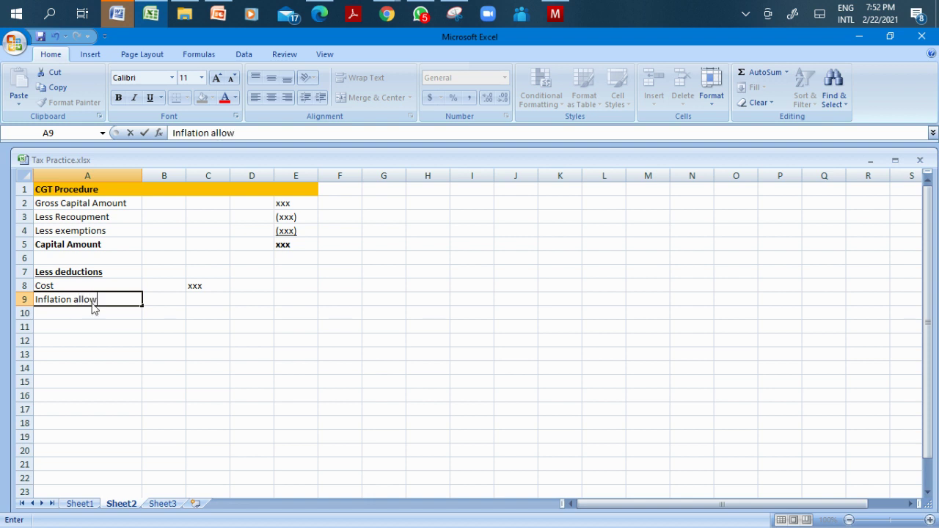
text(ance @)
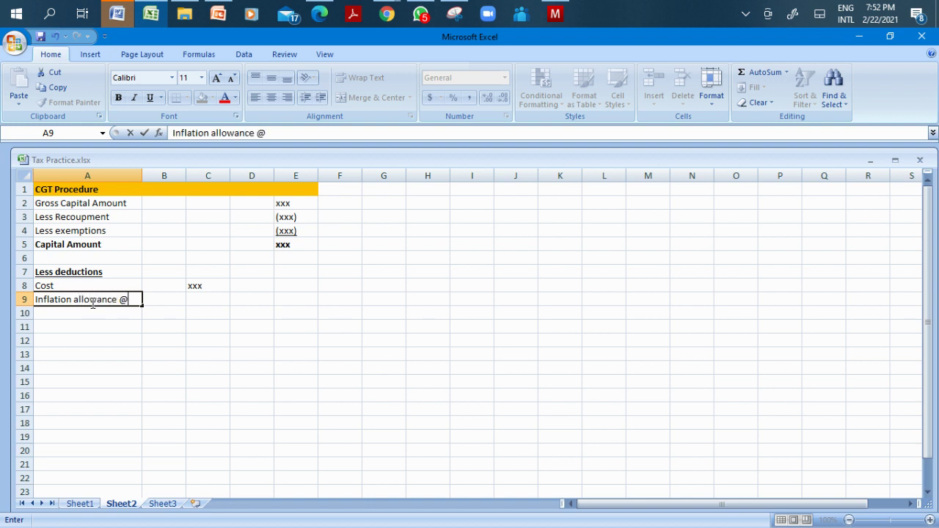
text(2.5%)
key(Tab)
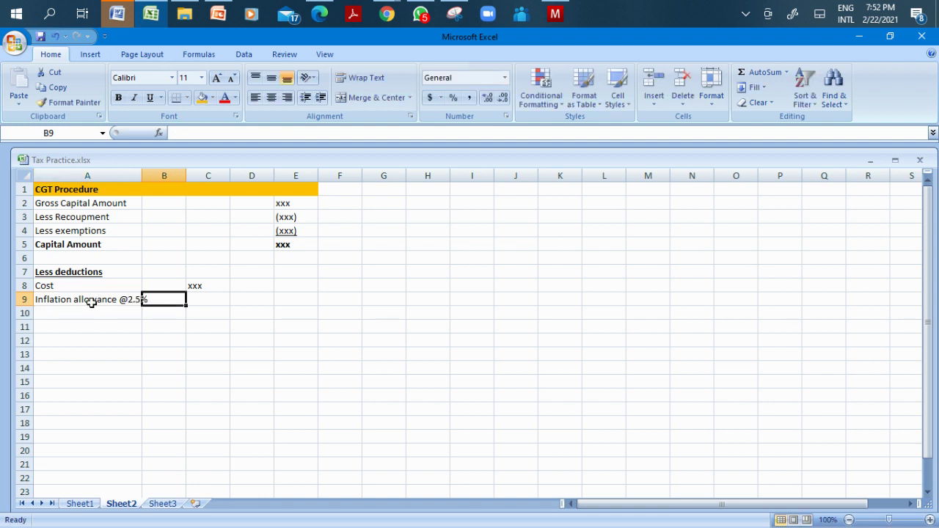
Widen column A to fit the inflation allowance label and enter the placeholder xxx in cell C9.
drag(139, 178, 159, 178)
click(215, 297)
text(xxx)
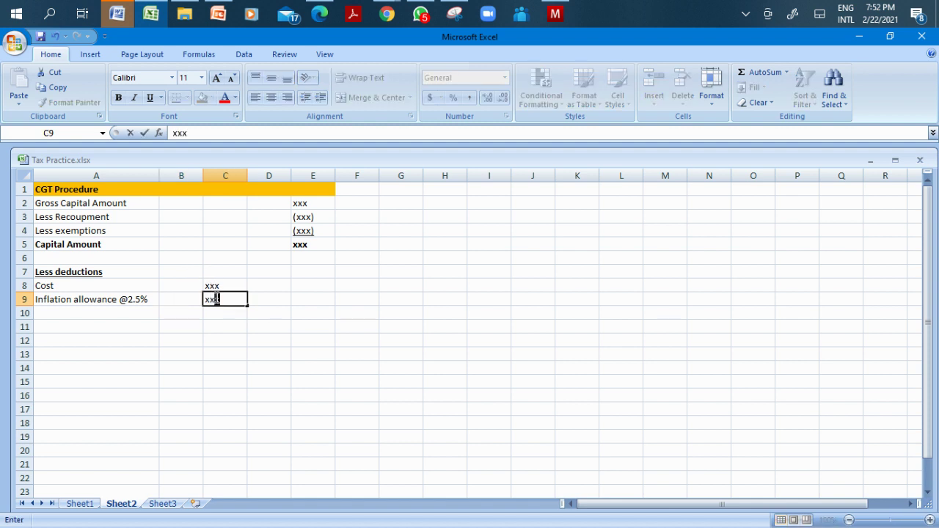
Calculate an example inflation allowance in G8 with =25000*2.5%*4 and show it with thousands separators and two decimals.
click(396, 286)
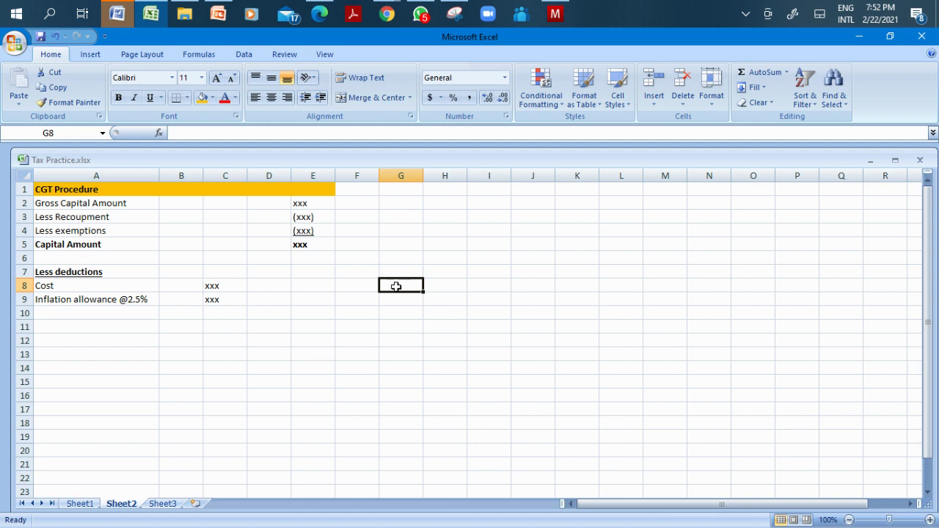
text(=1)
key(BackSpace)
text(25000)
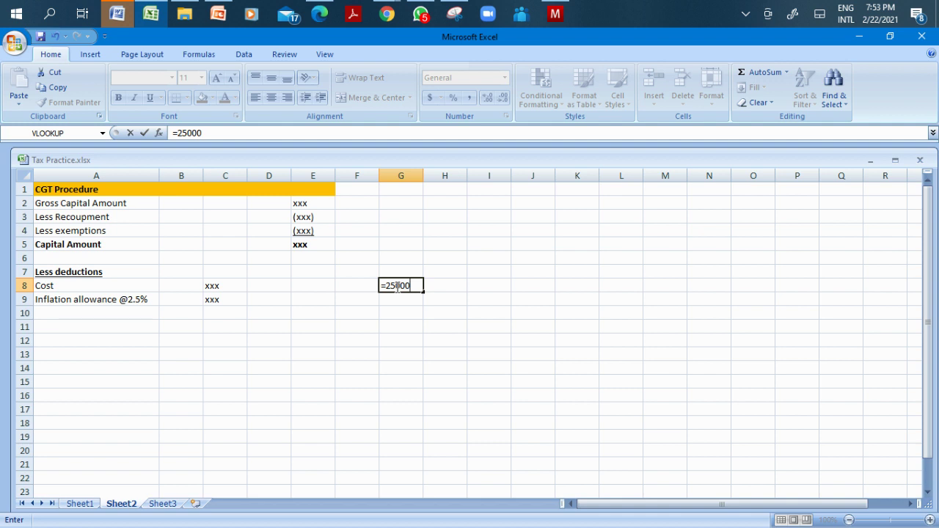
text(*2.5%*)
text(4)
key(Return)
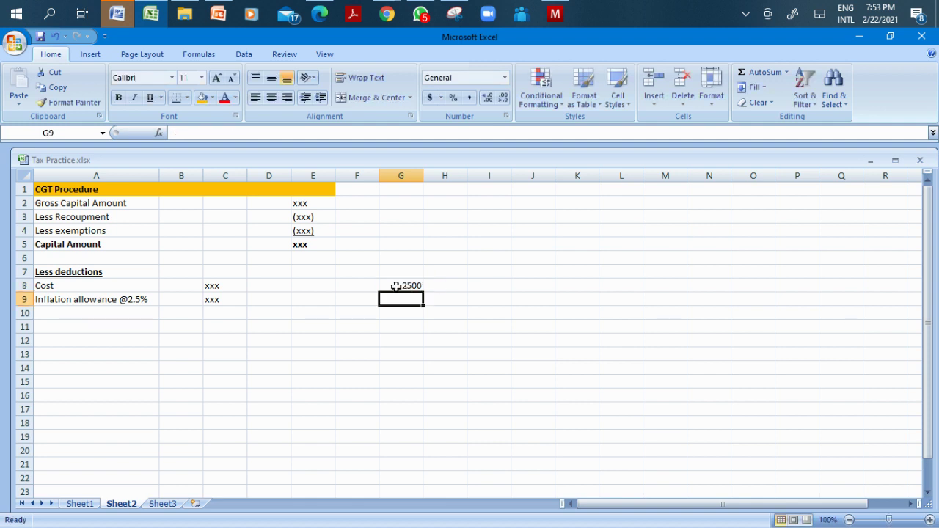
click(477, 291)
click(408, 286)
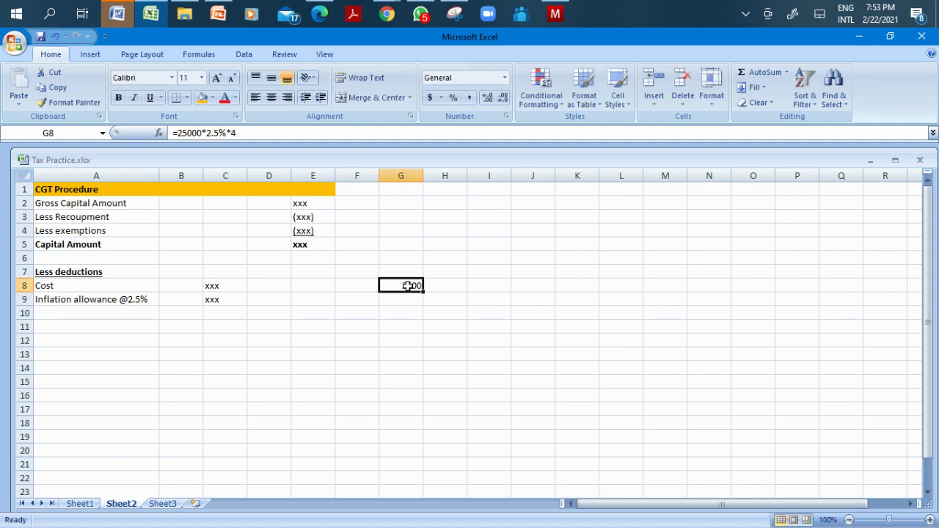
click(465, 351)
Link the inflation allowance amount in cell C9 to the example calculation in G8.
click(230, 300)
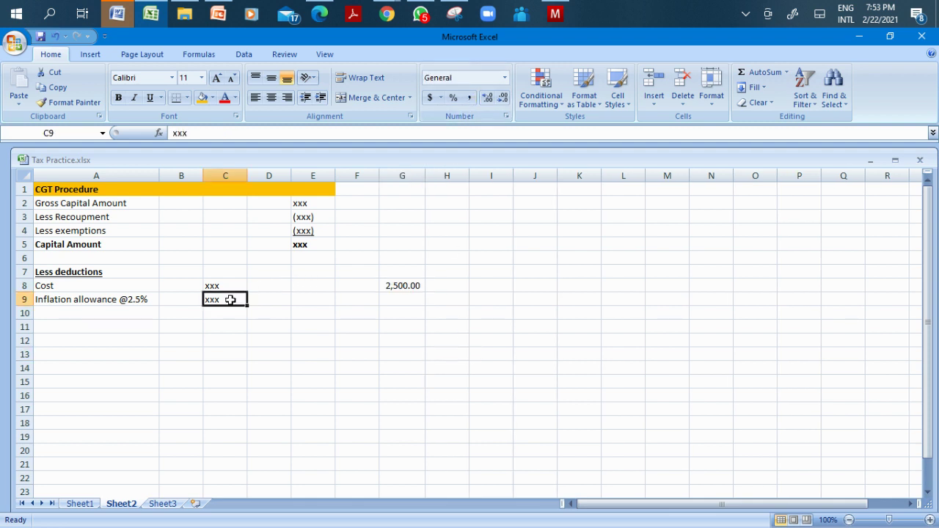
text(=)
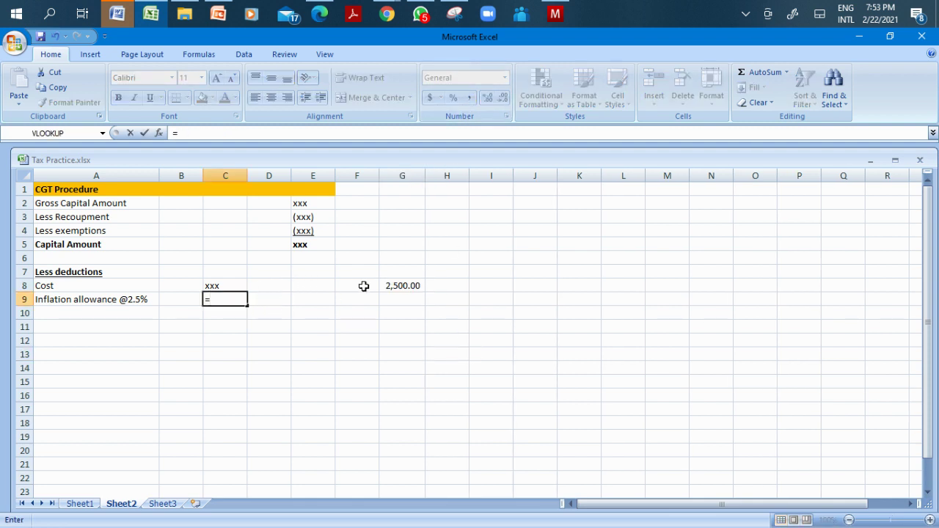
click(392, 285)
key(Return)
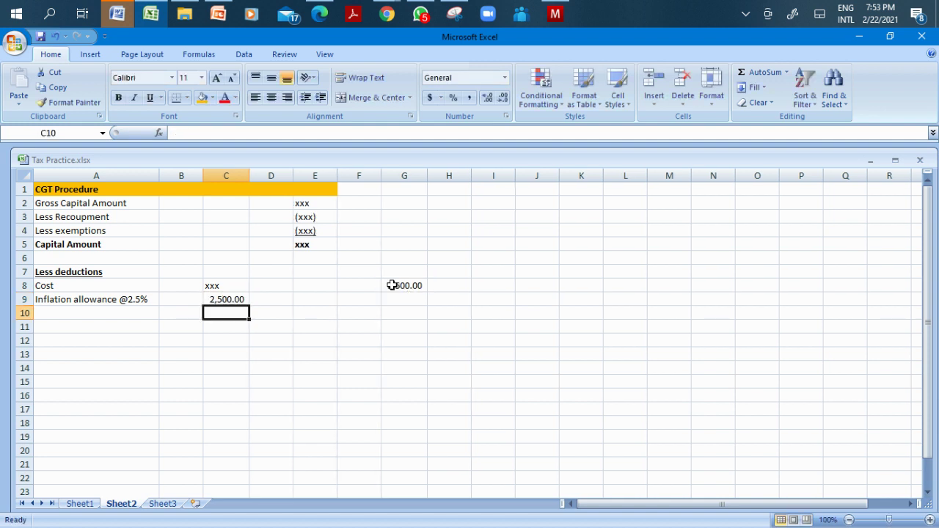
Put the placeholder xxx back in cell C9 and clear the example calculation from G8.
key(Up)
text(xxx)
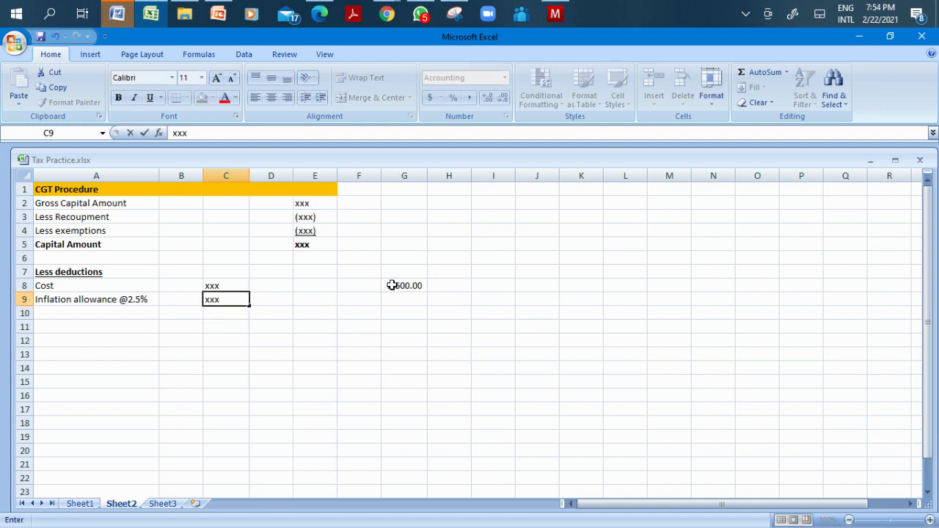
key(ctrl+Return)
key(Up)
key(Up)
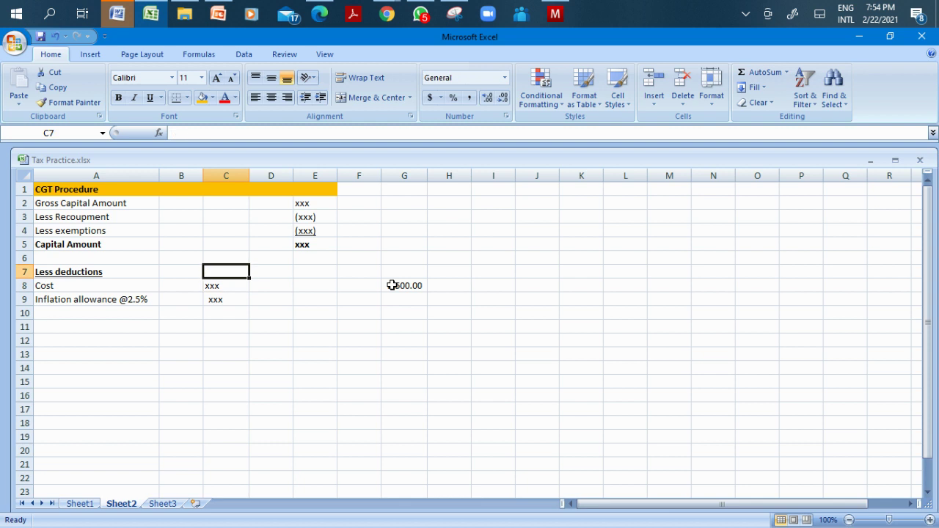
key(Right)
key(Right)
key(Right)
key(Down)
click(392, 285)
key(Delete)
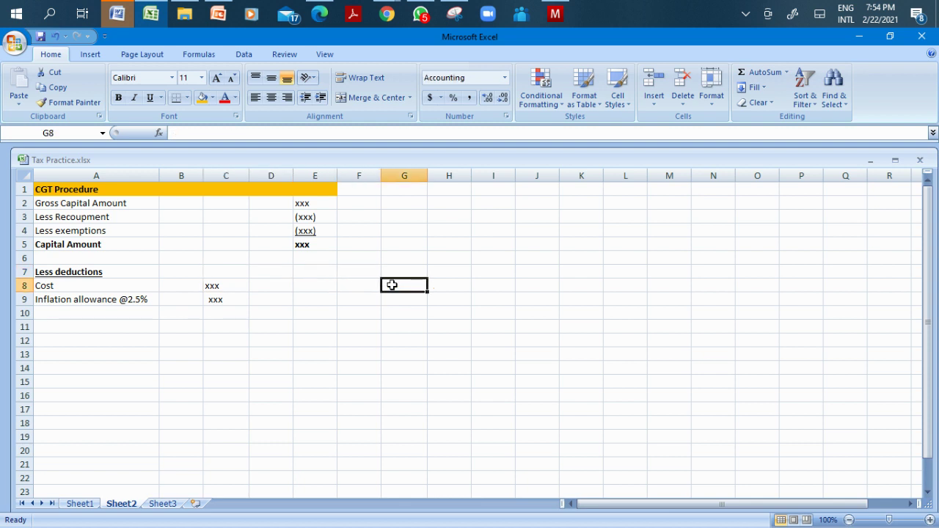
Add an Improvements line with the label in A10 and the placeholder xxx in C10.
click(89, 311)
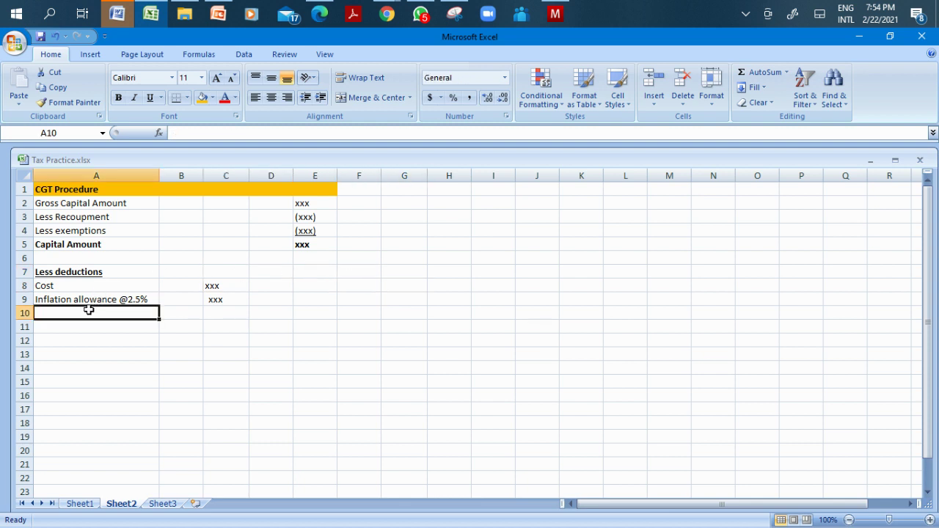
text(Im)
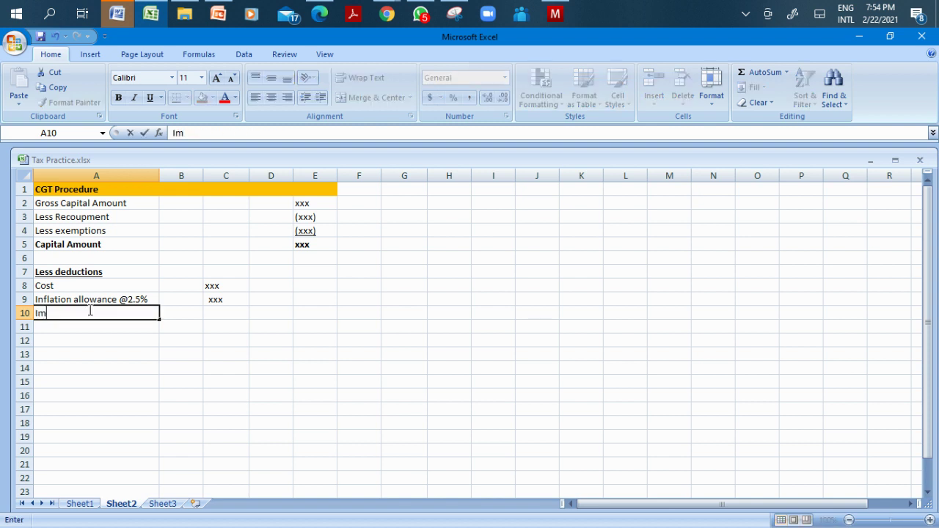
text(provements)
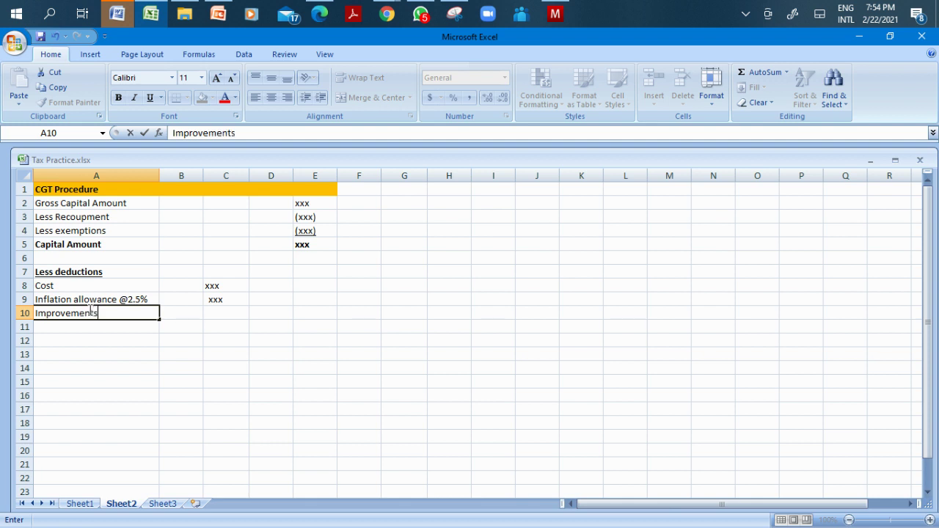
key(Tab)
key(Tab)
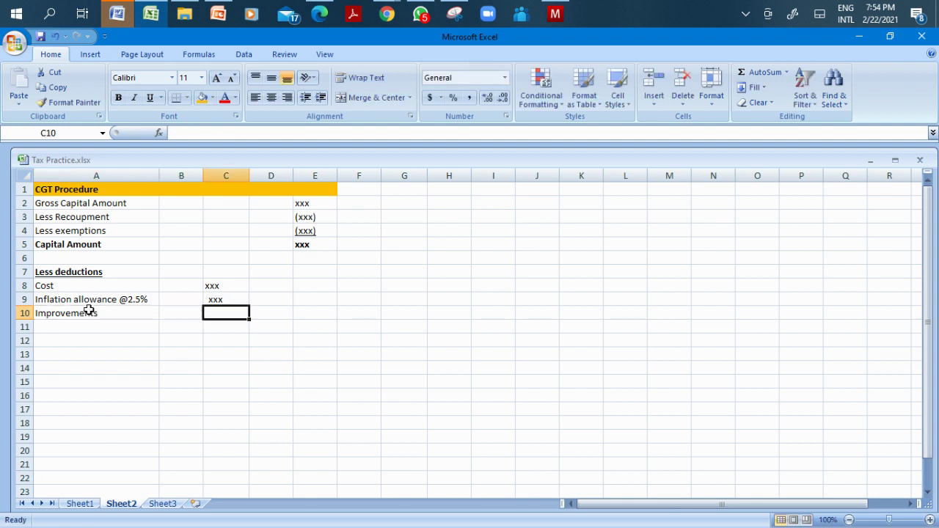
text(xxx)
click(88, 311)
key(Return)
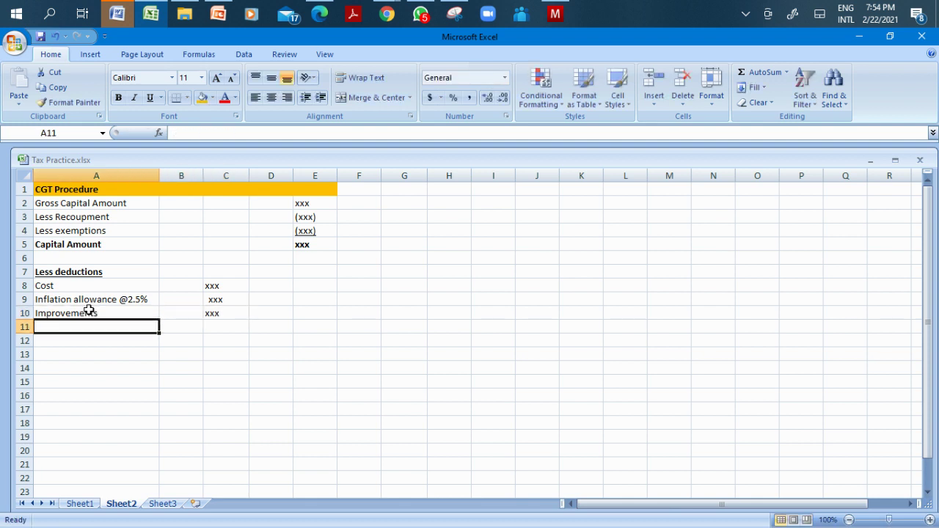
Add the label Inflation allowance @2.5% in cell A11, below Improvements.
text(Inlfatio)
key(BackSpace)
key(BackSpace)
key(BackSpace)
key(BackSpace)
key(BackSpace)
key(BackSpace)
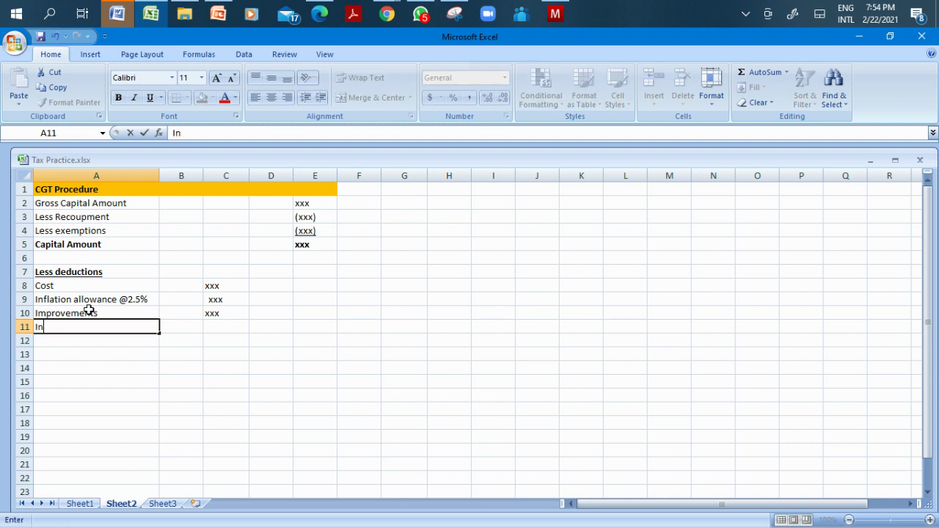
text(flation )
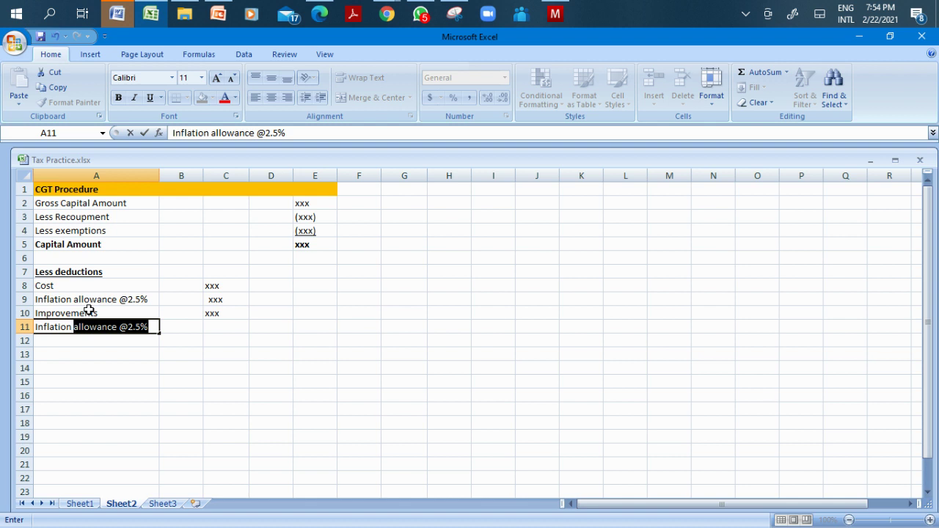
text(alll)
key(BackSpace)
text(i)
key(BackSpace)
text(owance)
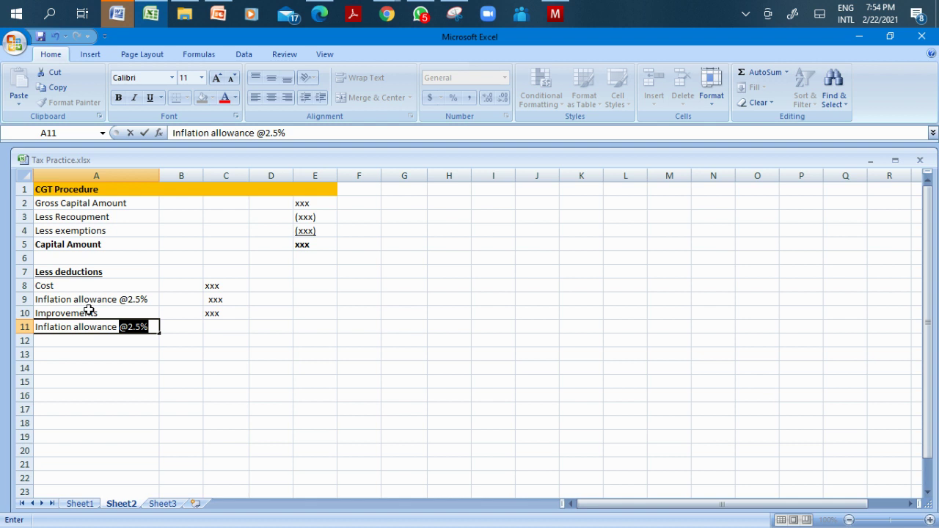
key(Tab)
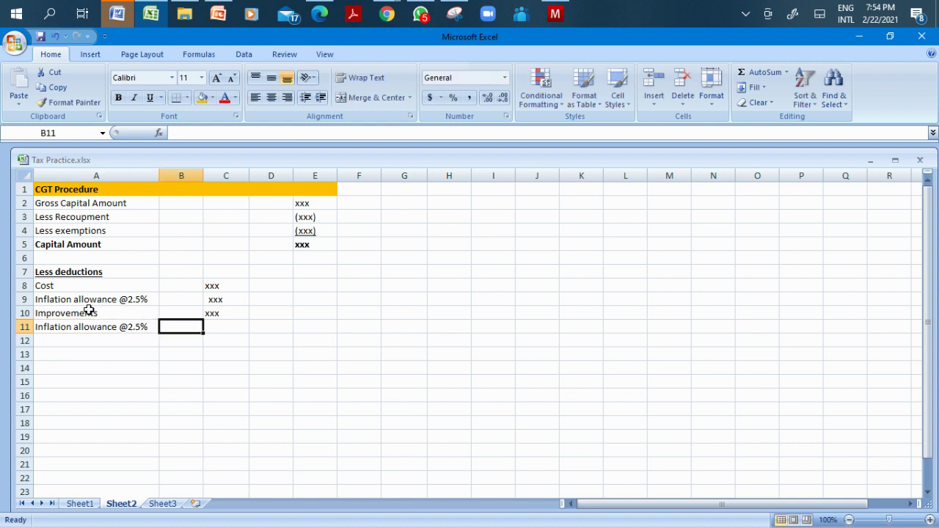
click(119, 298)
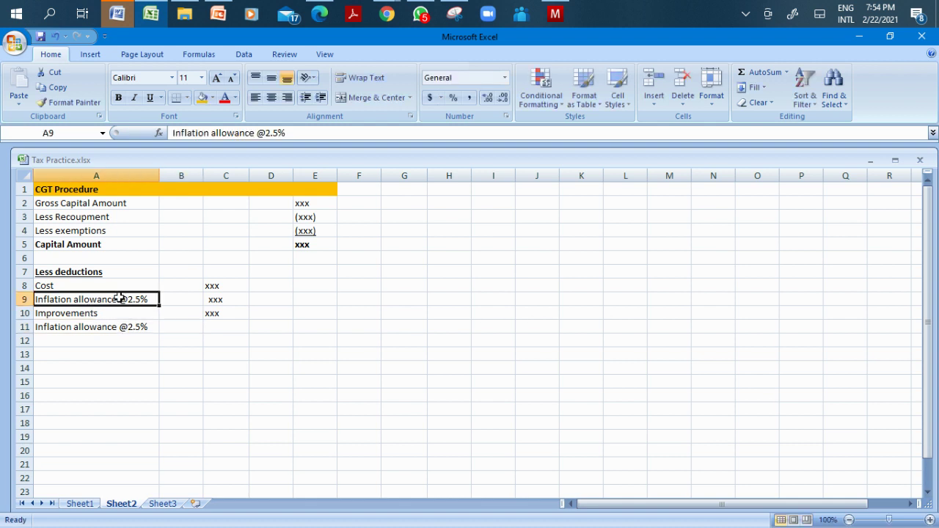
Extend the label in cell A9 to read Inflation allowance @2.5% on the cost.
double_click(155, 299)
text(on the cost)
key(Return)
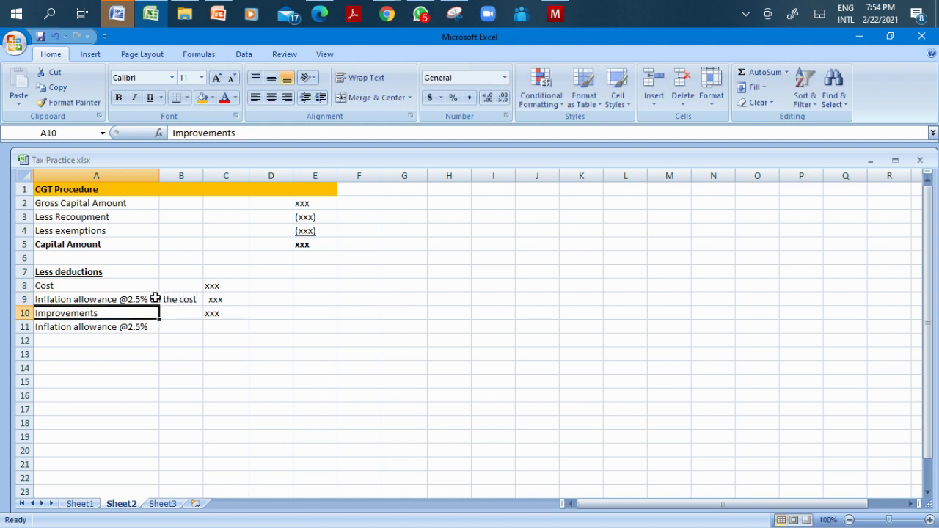
Extend the label in A11 to Inflation allowance @2.5% on the improvements and widen column A to fit it.
click(147, 326)
double_click(151, 327)
text(on the impro)
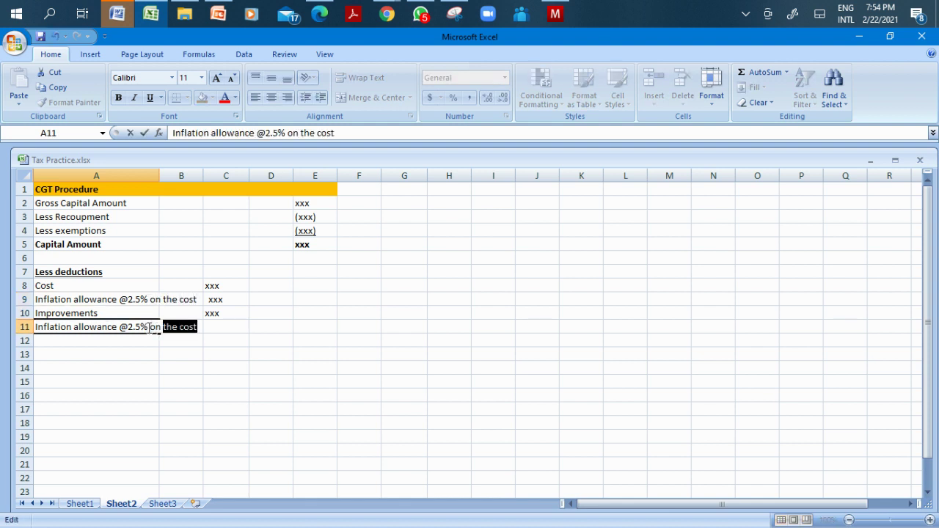
text(vements)
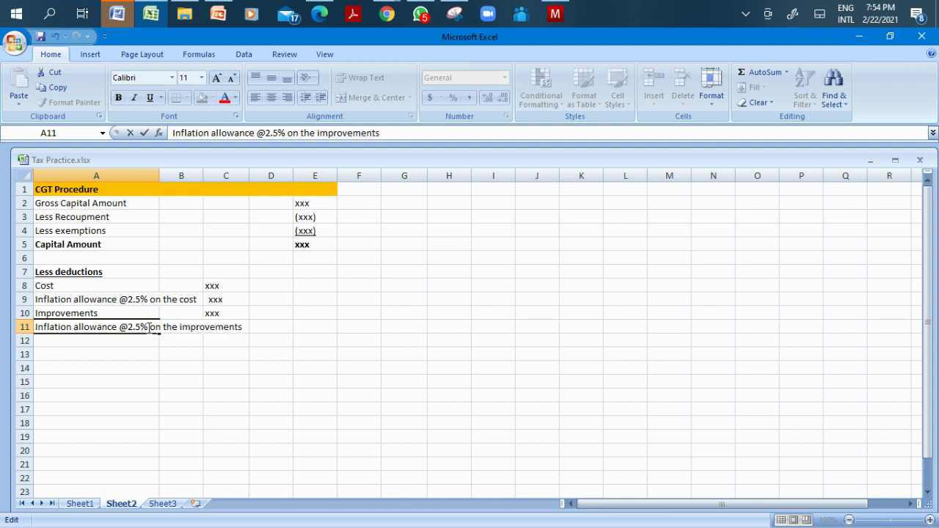
key(Return)
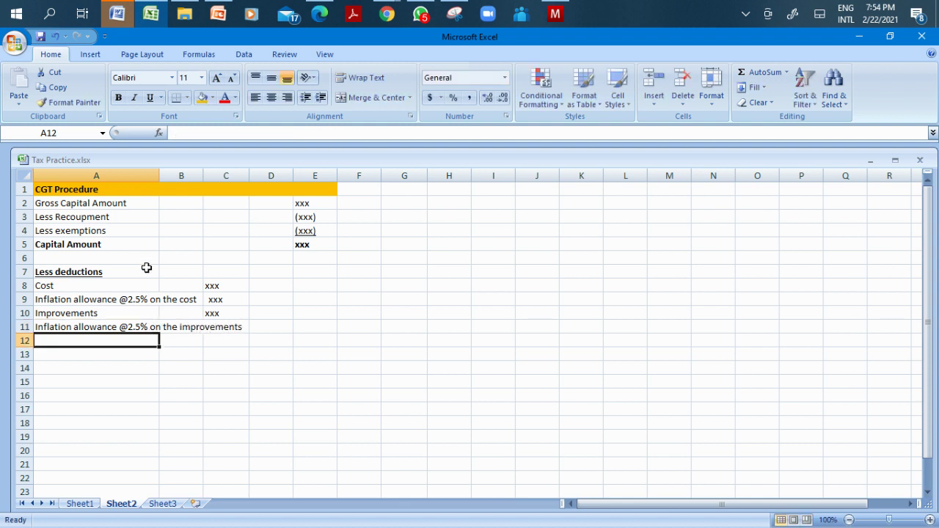
drag(157, 176, 245, 179)
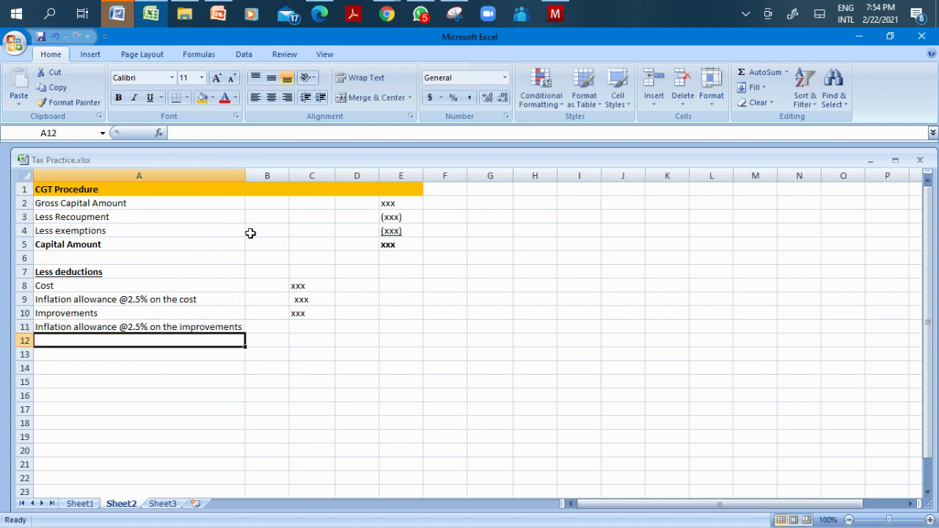
Enter the placeholder xxx in cell C11 for the inflation allowance on the improvements.
click(305, 325)
text(xxx)
key(Return)
Add a line with the label Desposal costs in A12 and the placeholder xxx in C12.
key(Home)
text(Despos)
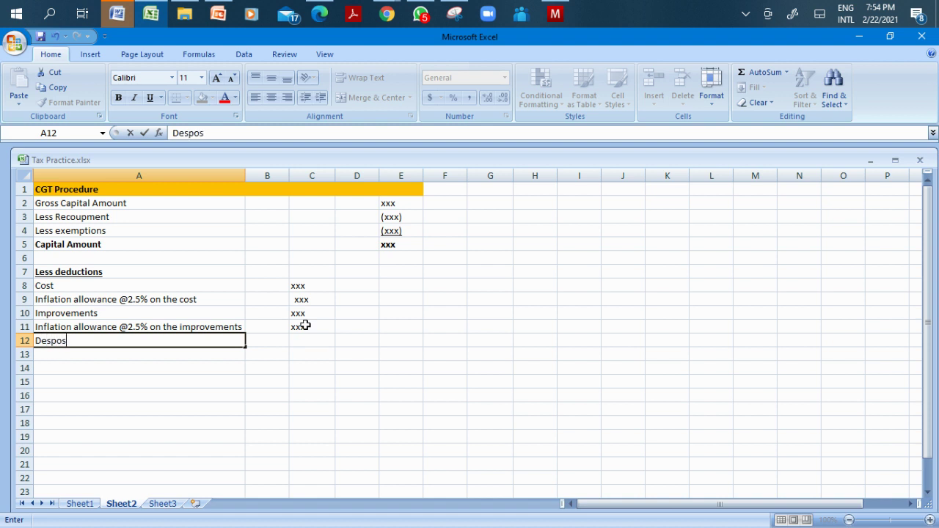
text(al costs)
key(Return)
key(Up)
key(Right)
key(Right)
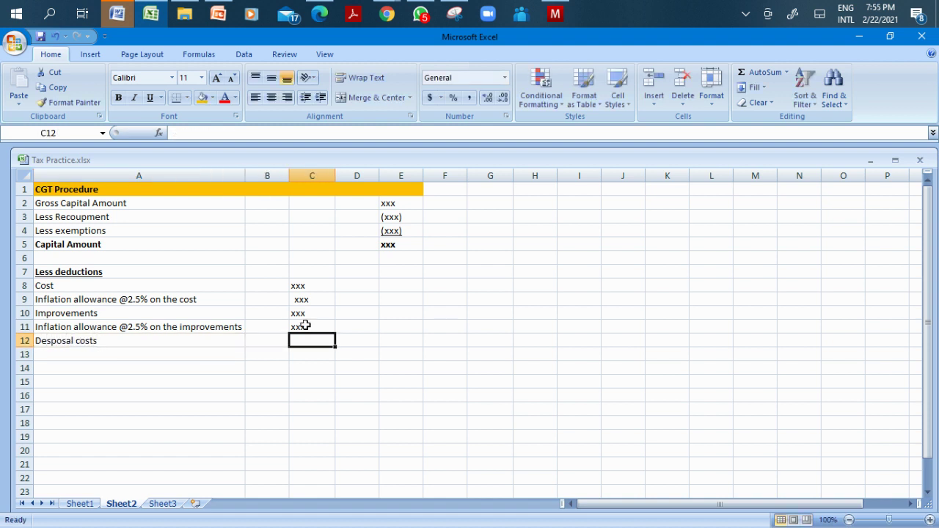
text(xxx)
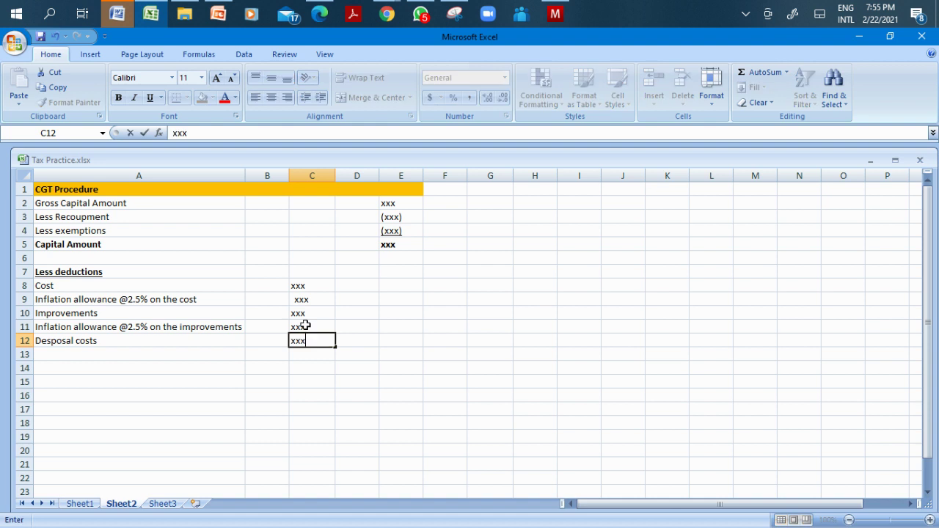
key(Return)
Add a line with the label Less capital allowances/recoupment in A13 and the placeholder (xxx) in C13.
key(Left)
key(Left)
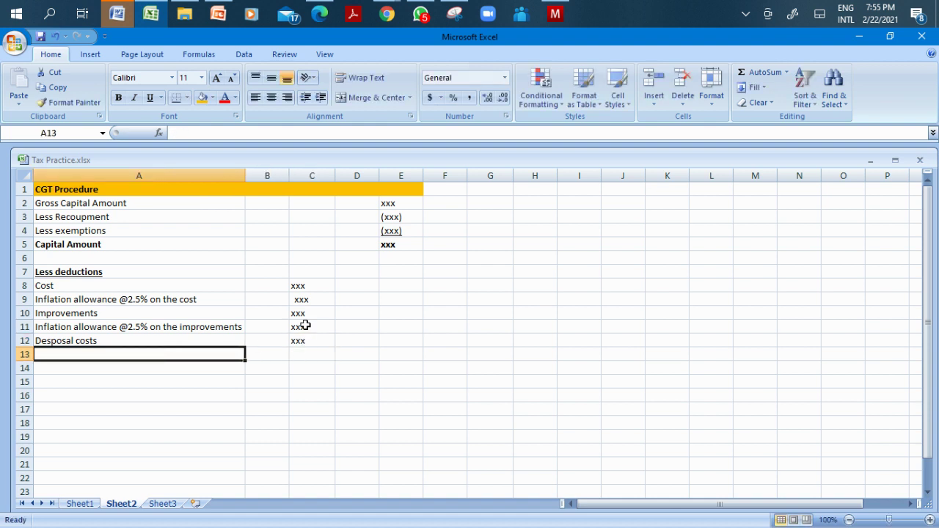
text(Less)
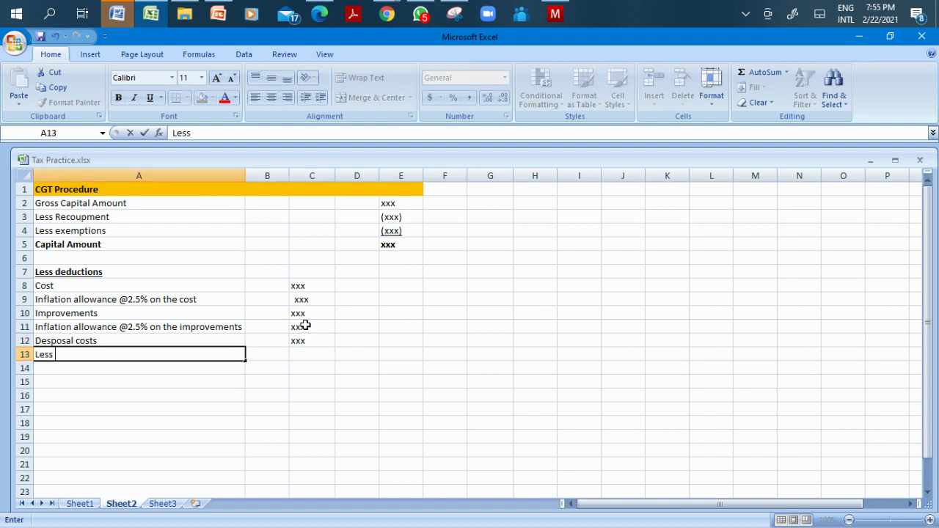
text( capital allowanc)
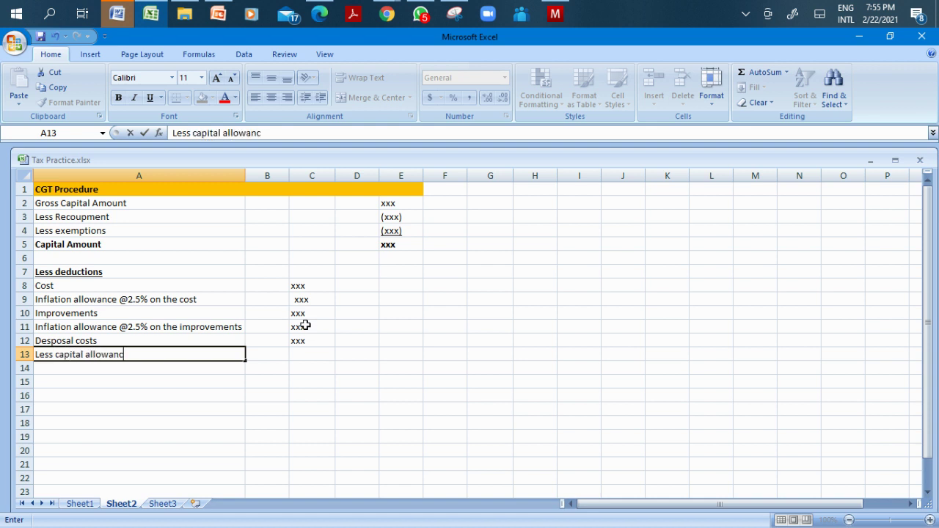
text(es/recoupment)
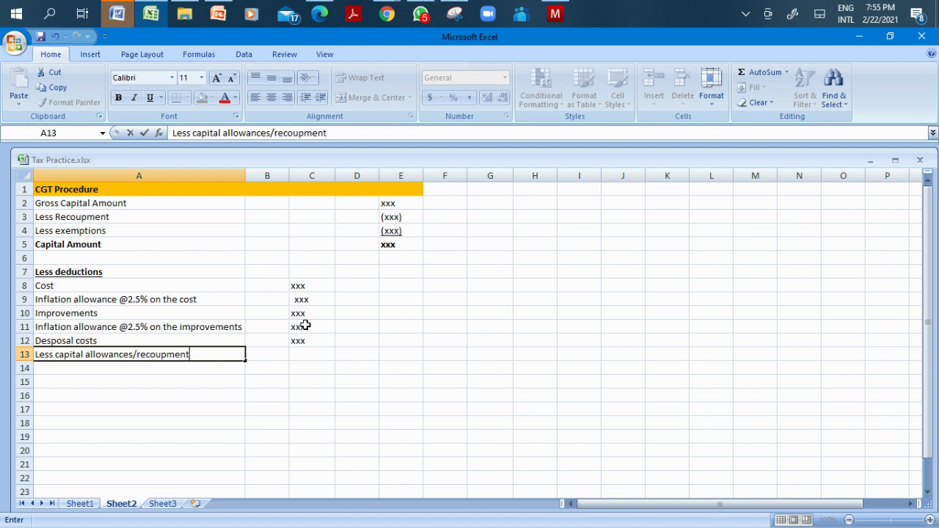
key(Tab)
key(Tab)
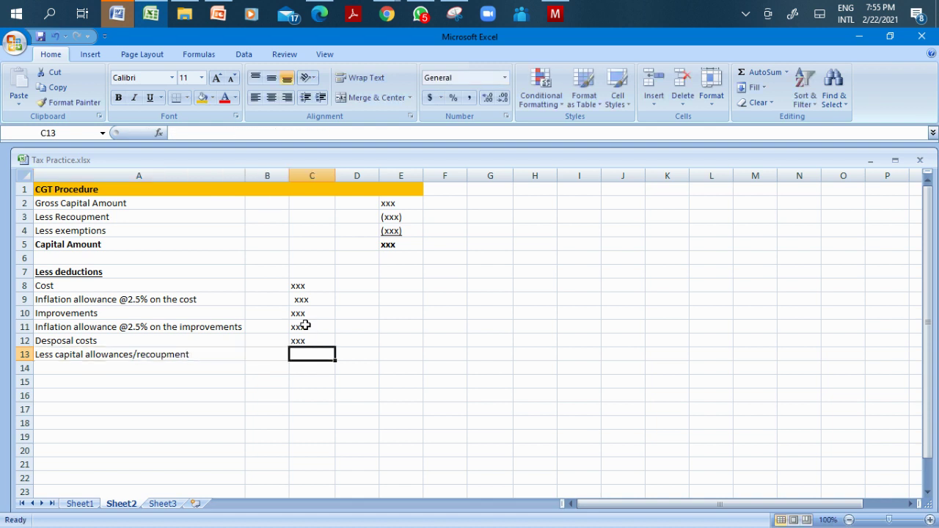
text((xxx))
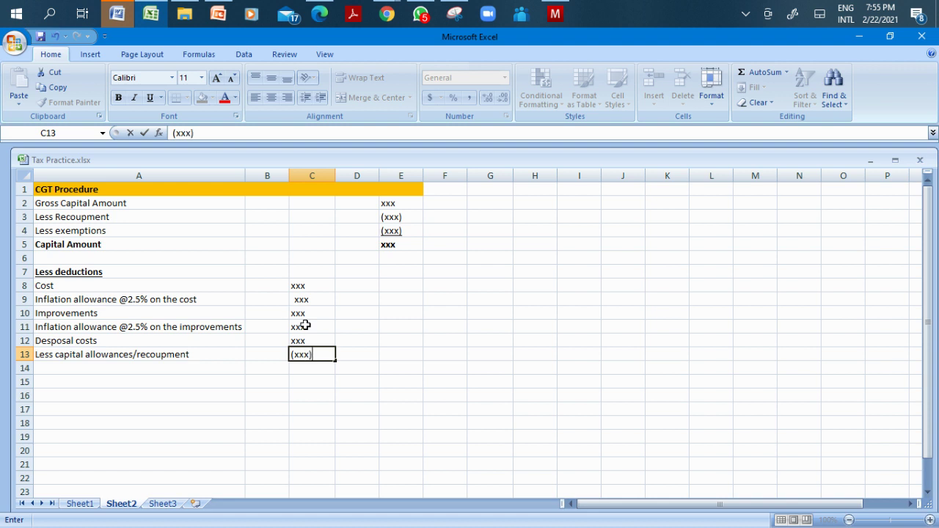
click(420, 316)
Review the deduction placeholders in cells C8 to C13 line by line.
drag(306, 287, 301, 350)
click(381, 329)
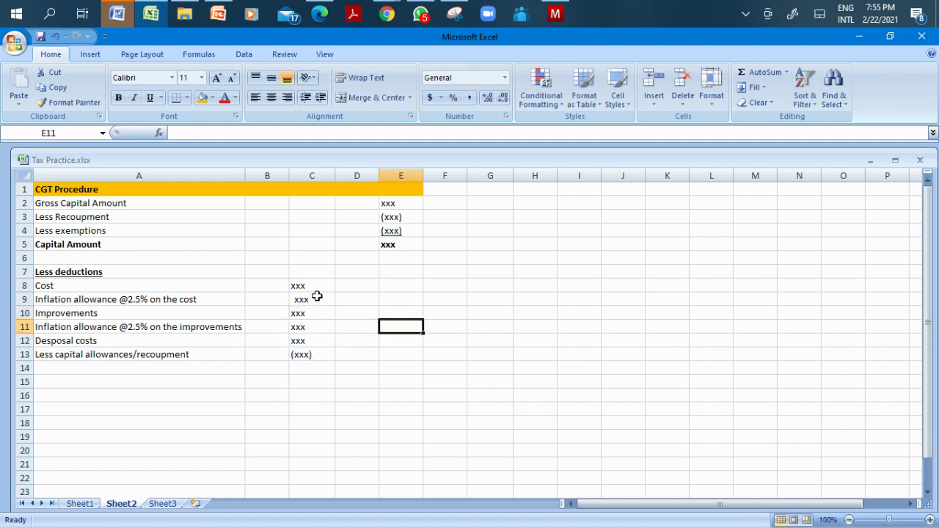
click(310, 286)
double_click(309, 286)
double_click(310, 286)
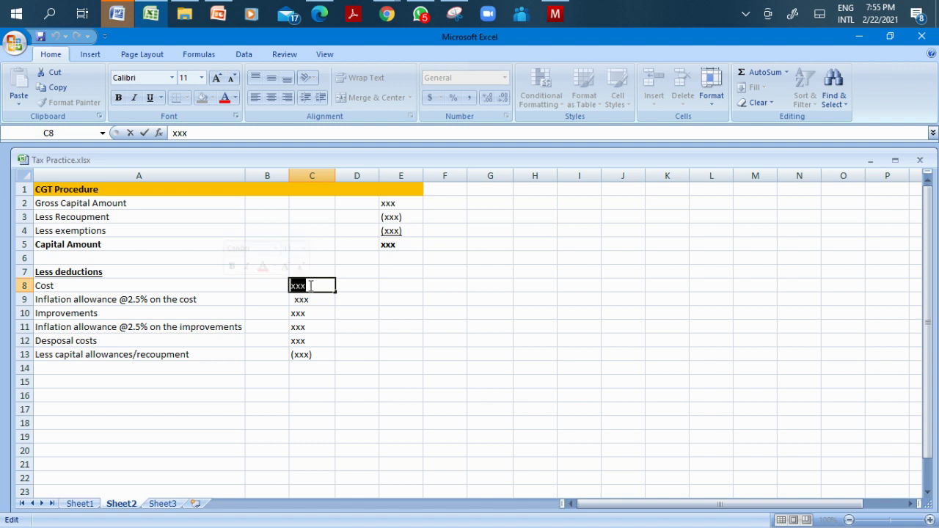
click(310, 286)
key(Return)
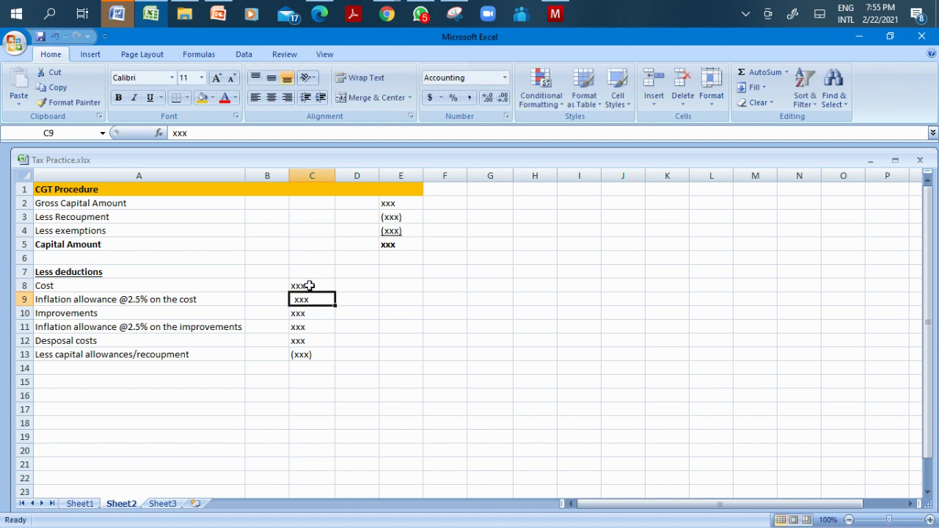
key(Down)
key(Down)
key(Down)
key(Down)
key(Down)
key(Up)
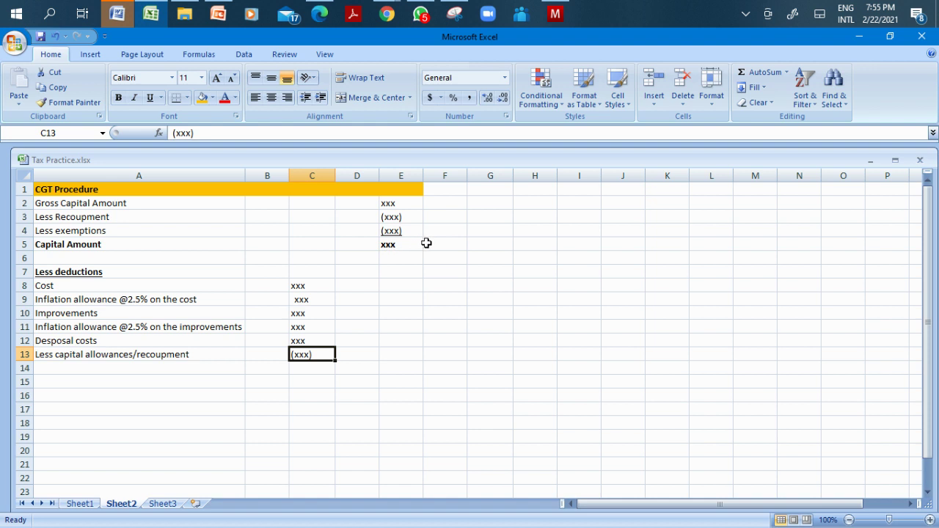
Format the recoupment placeholders in cells E3 and C13 as bold red text.
click(396, 220)
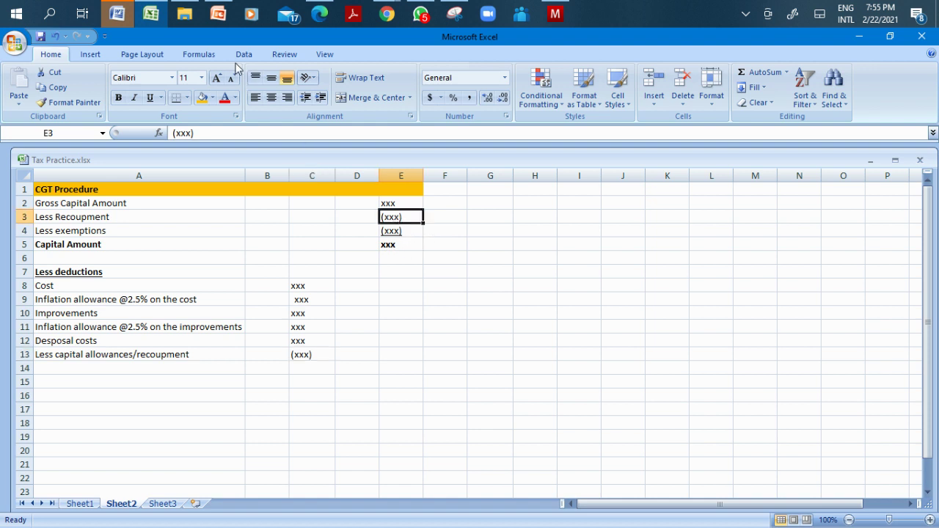
click(224, 97)
click(119, 98)
click(306, 354)
click(118, 97)
click(224, 98)
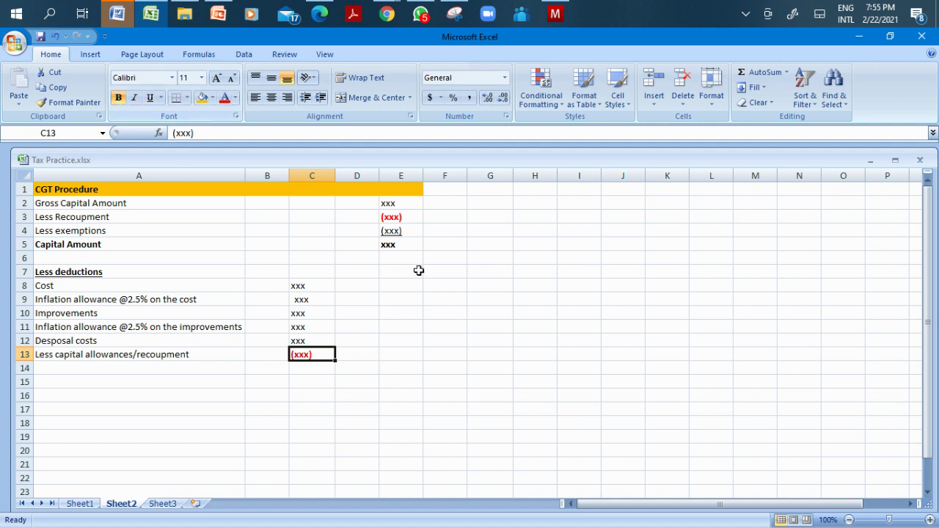
click(418, 271)
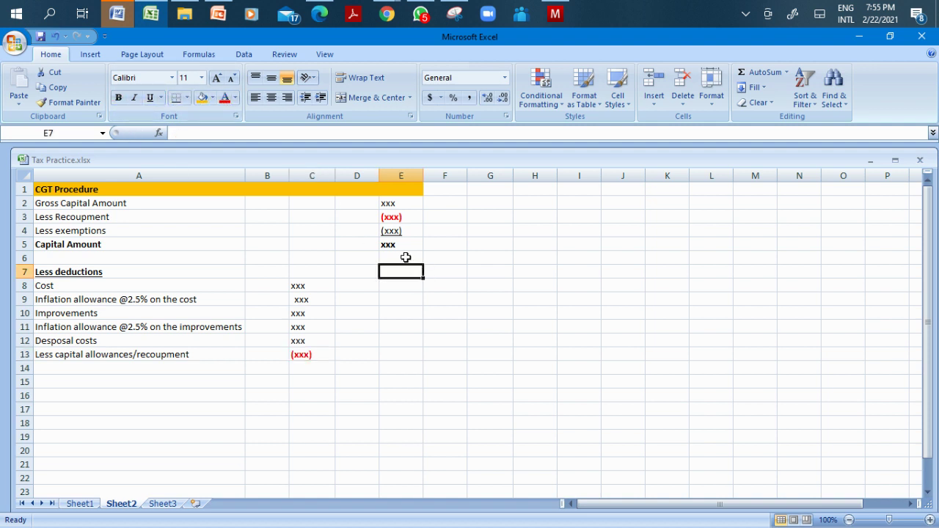
click(396, 216)
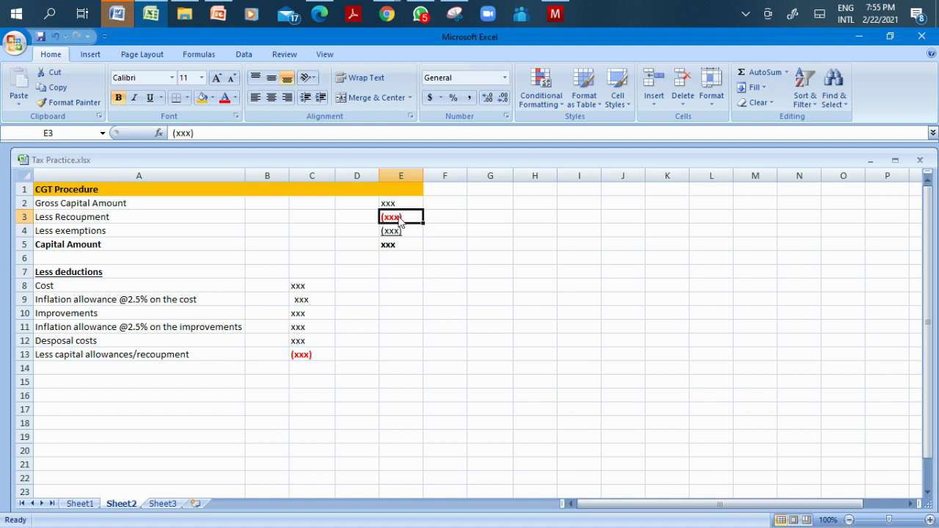
click(322, 353)
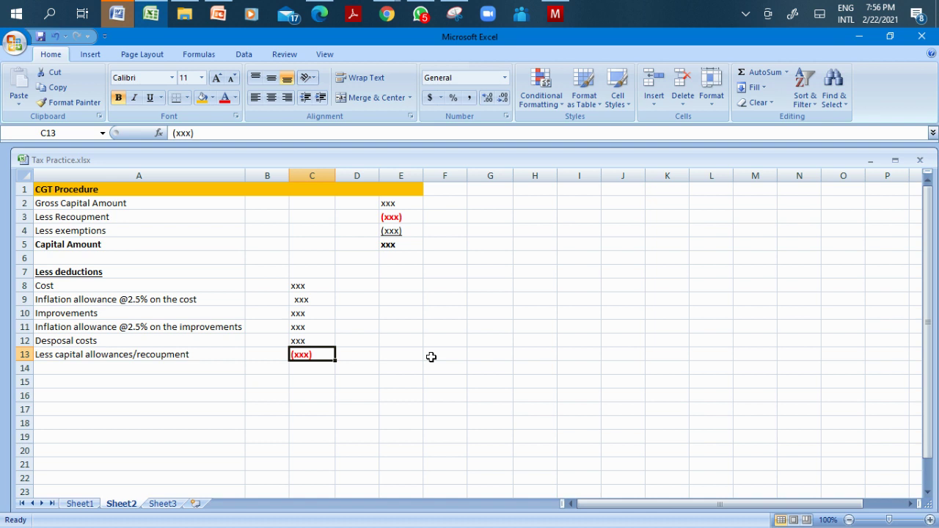
Apply underline formatting to cells C13 through E13 on the capital allowances/recoupment line.
drag(326, 355, 403, 359)
key(ctrl+u)
click(481, 410)
drag(314, 358, 391, 353)
key(ctrl+u)
click(443, 423)
drag(320, 352, 382, 357)
key(ctrl+u)
click(485, 422)
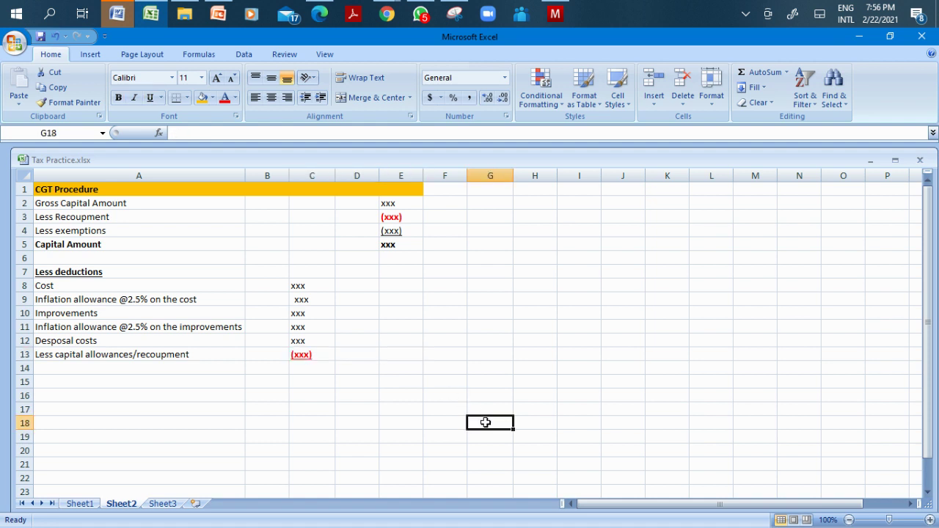
Add a thick bottom border under cells C13 to E13.
drag(321, 352, 390, 353)
click(187, 97)
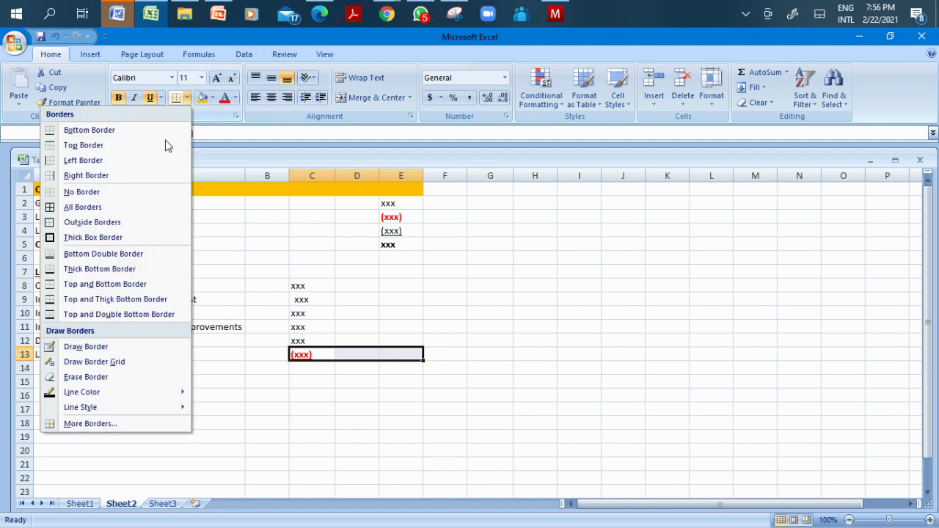
click(101, 269)
click(521, 367)
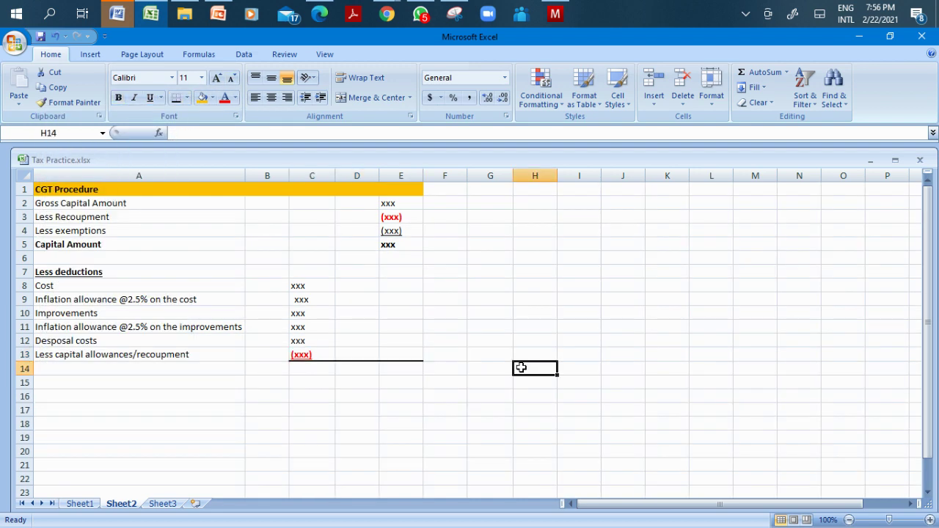
Enter the deductions total placeholder (xxx) in cell E13.
click(403, 354)
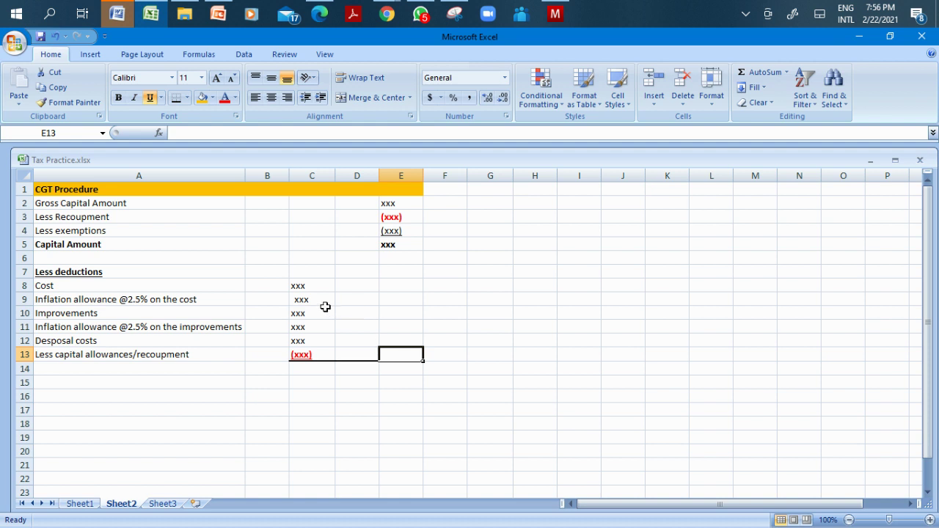
click(304, 285)
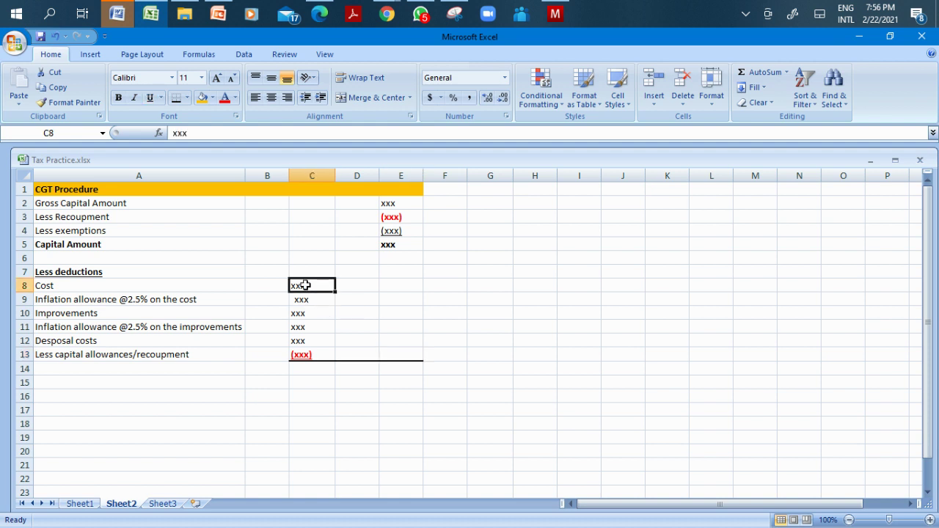
click(300, 354)
click(392, 354)
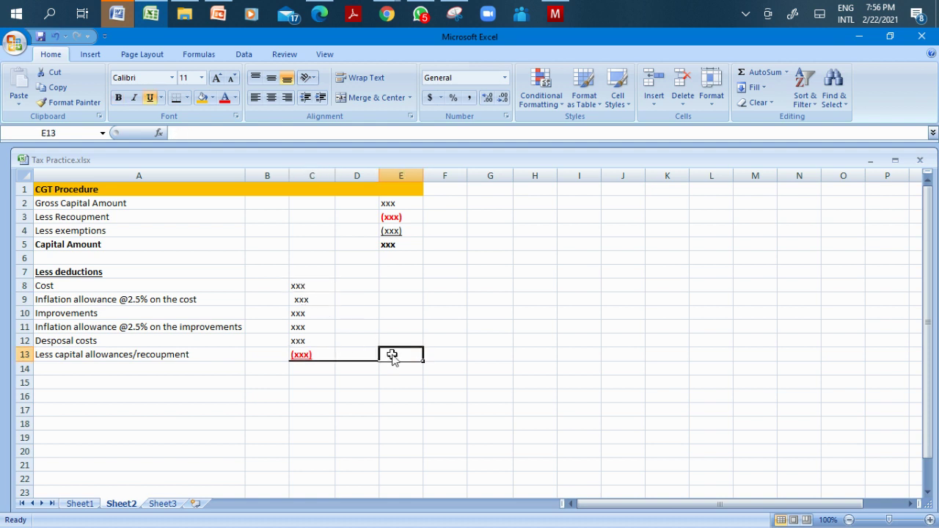
text(xxx)
key(Return)
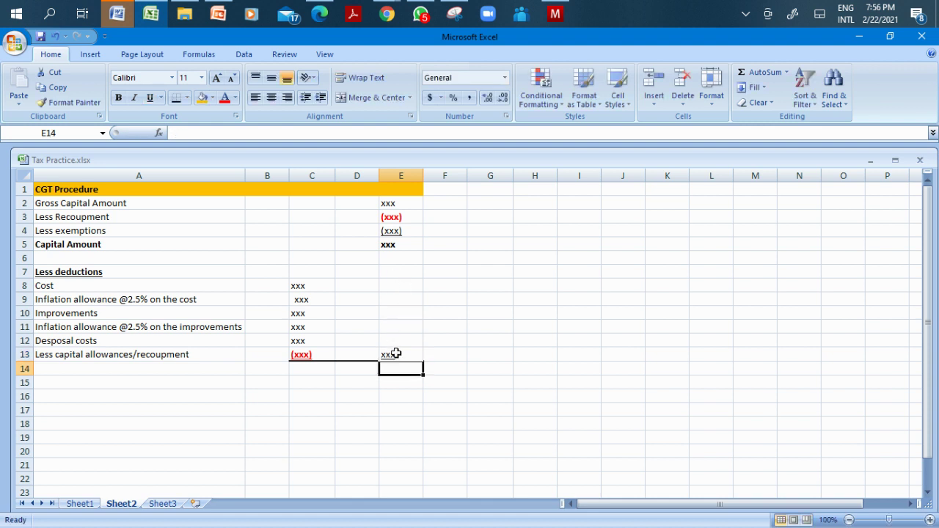
double_click(393, 354)
text(0)
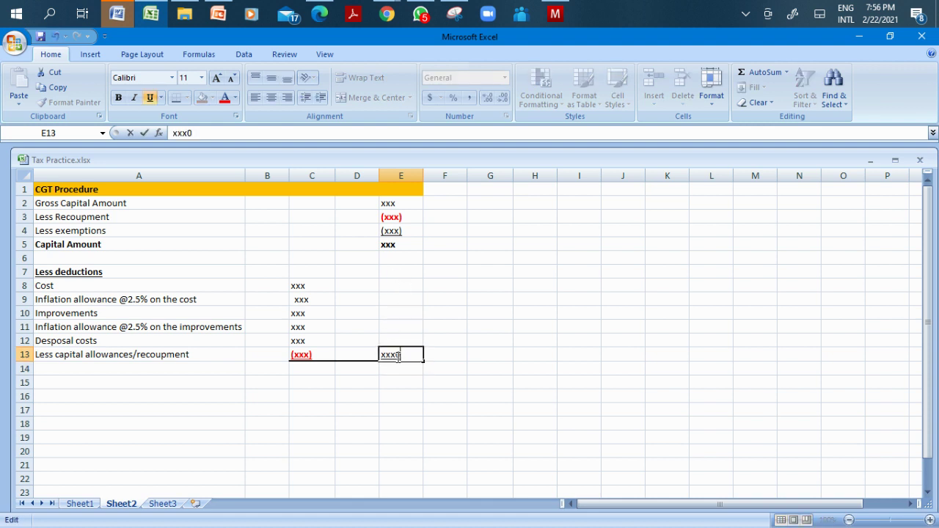
key(BackSpace)
text())
key(Left)
key(Left)
key(Left)
text(()
click(503, 352)
Enter the placeholder xxx in cell E14, below the deductions total.
click(393, 245)
click(393, 357)
click(394, 370)
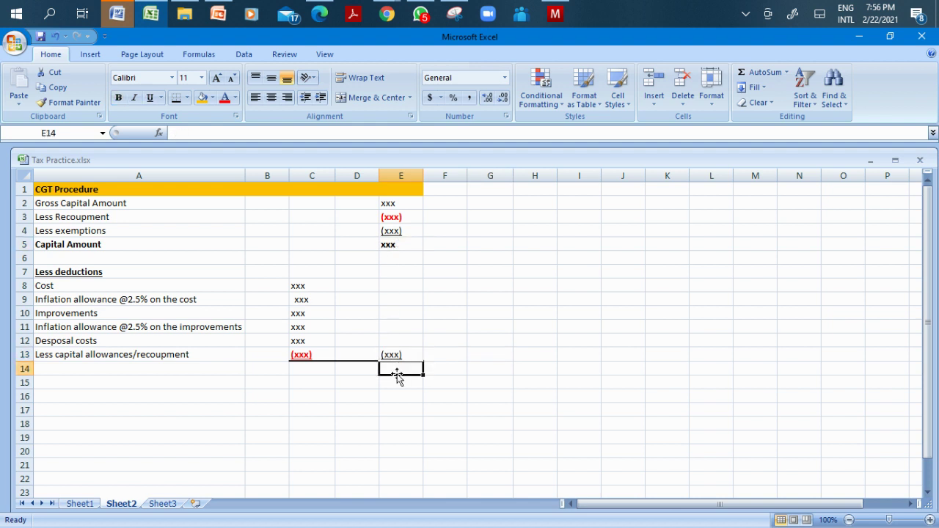
text(xxx)
Enter the label "Capital Gain before reliefs" in cell A14.
key(Left)
key(Left)
key(Left)
key(Left)
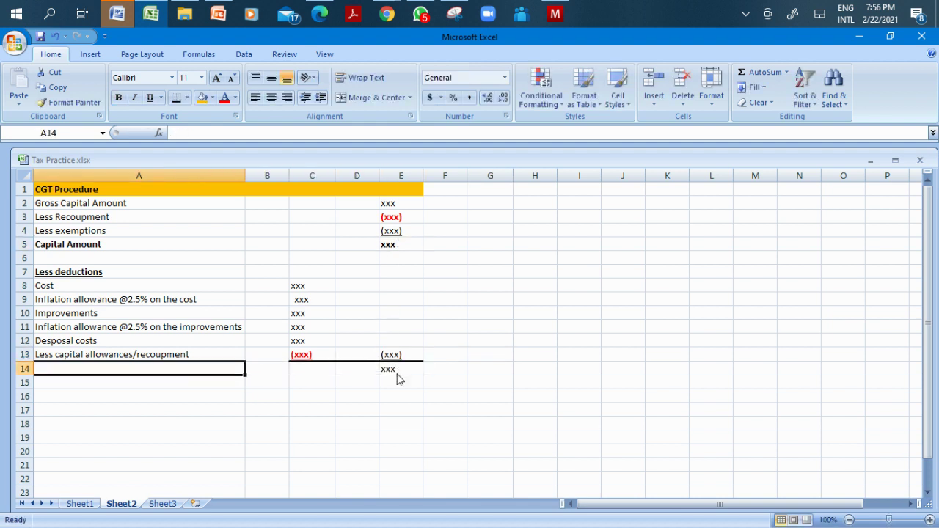
text(Capi)
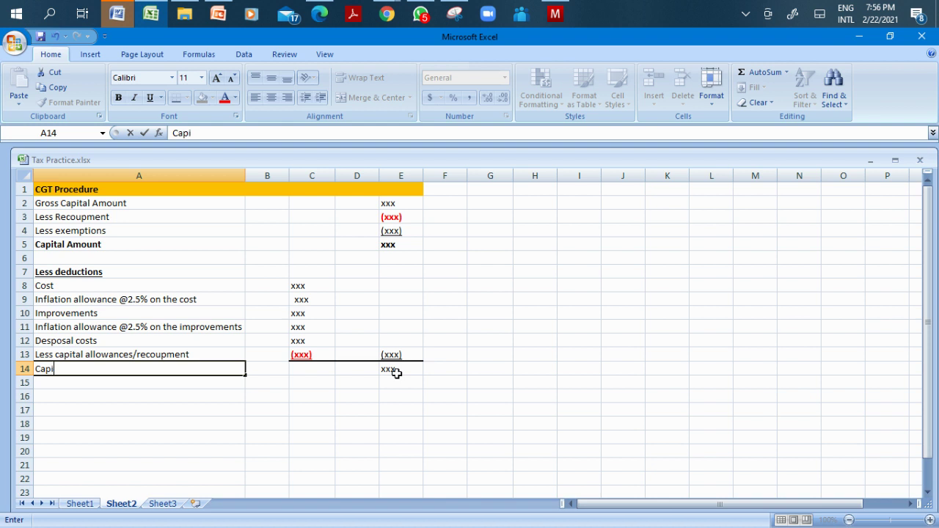
text(tal Gain before )
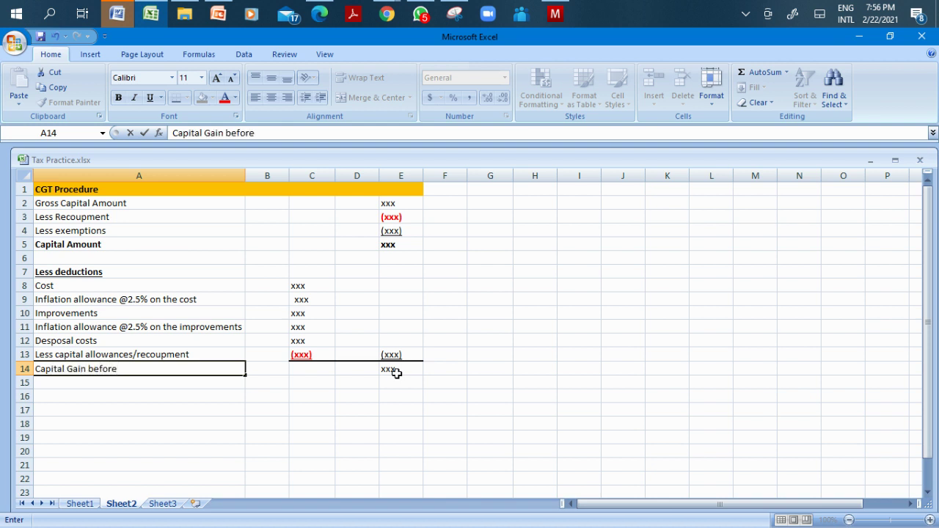
text(reliefs)
key(Return)
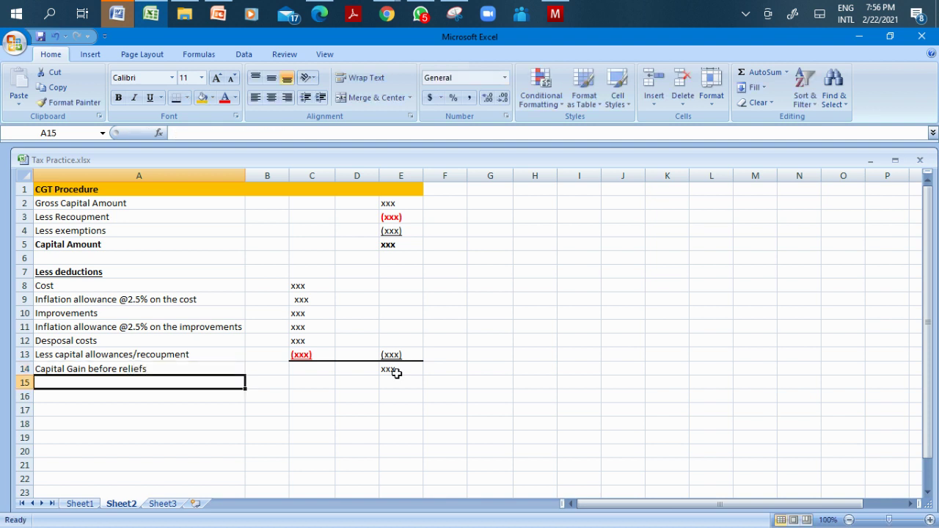
Make the Capital Gain before reliefs label in A14 and its xxx placeholder in E14 bold.
click(404, 369)
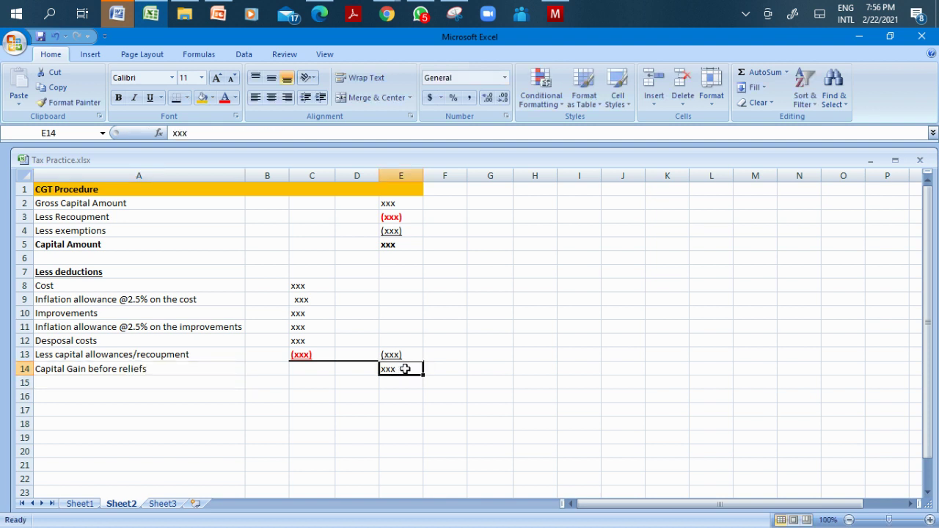
click(404, 383)
key(Up)
key(ctrl+b)
click(106, 375)
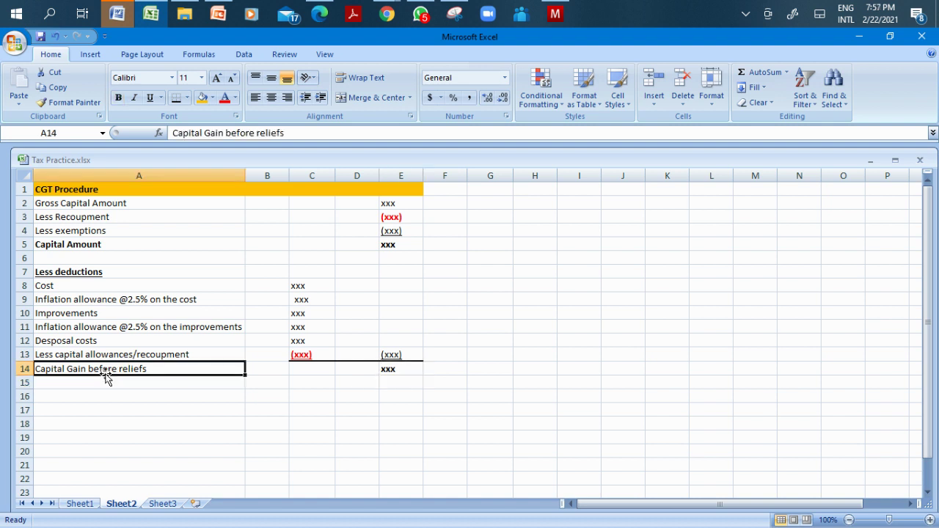
key(ctrl+b)
click(174, 413)
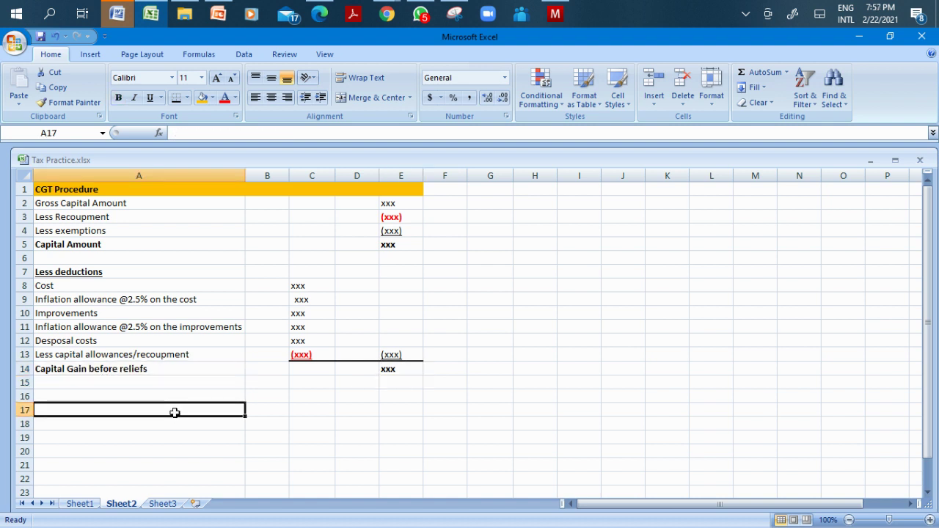
click(399, 245)
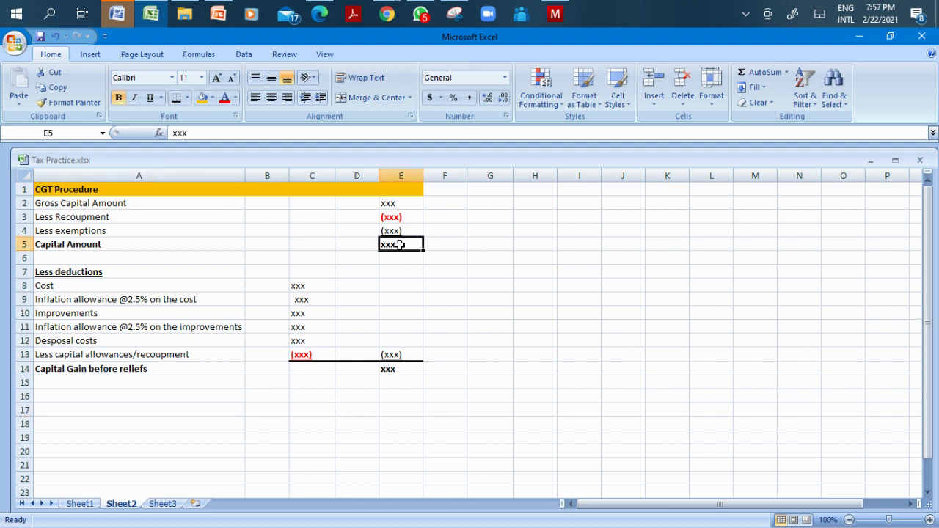
click(391, 353)
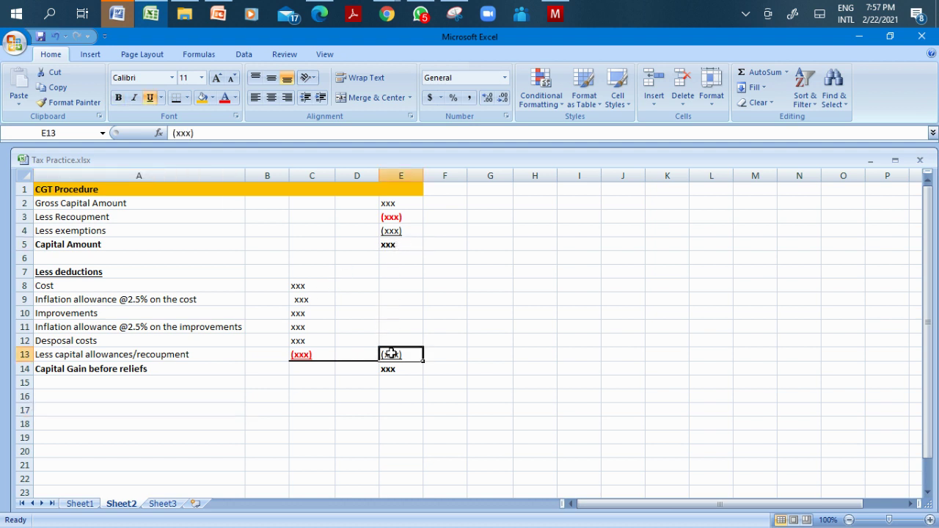
click(403, 374)
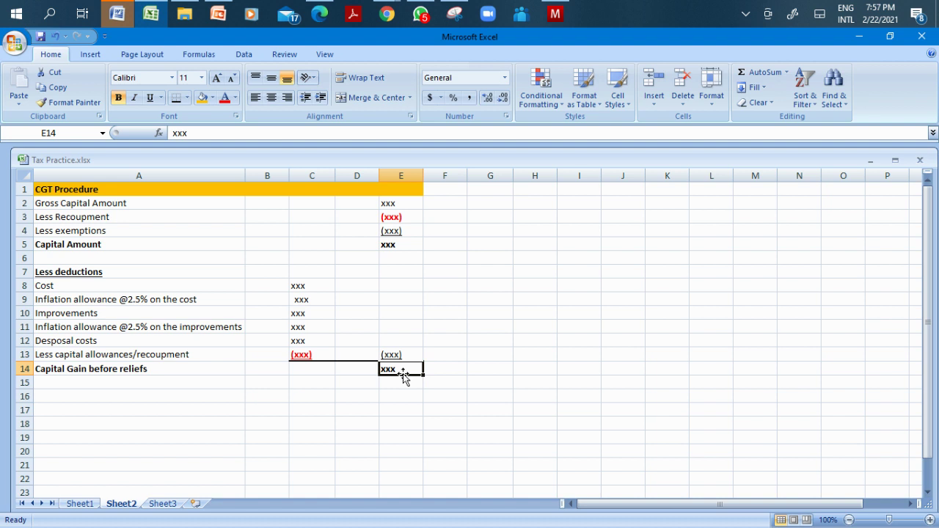
Add a "Relief" line in row 15 with the placeholder (xxx) in column E.
key(Left)
key(Left)
key(Left)
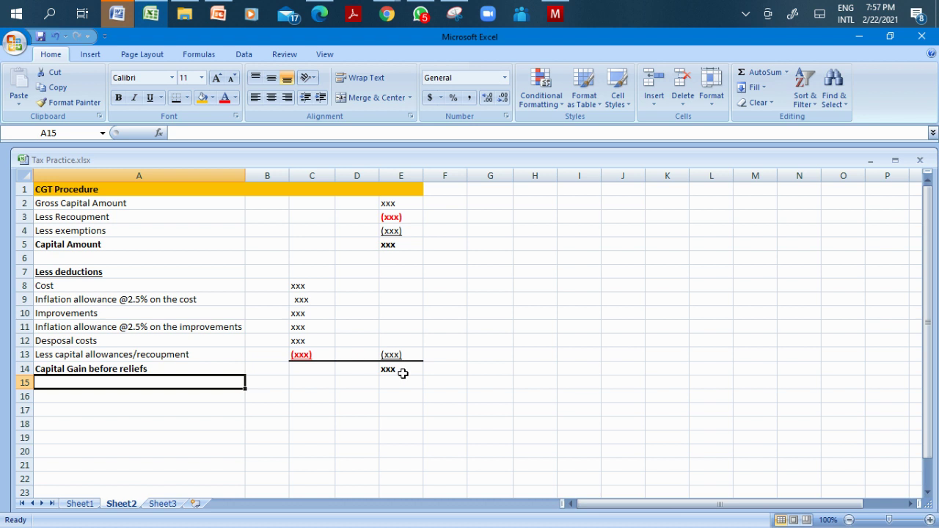
text(Relief)
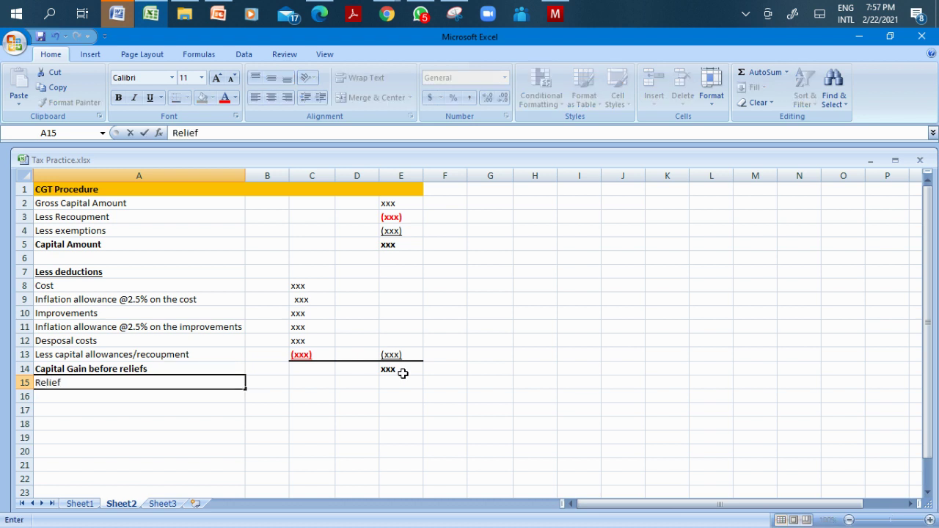
key(Right)
key(Right)
key(Right)
key(Right)
text((xxx))
key(Left)
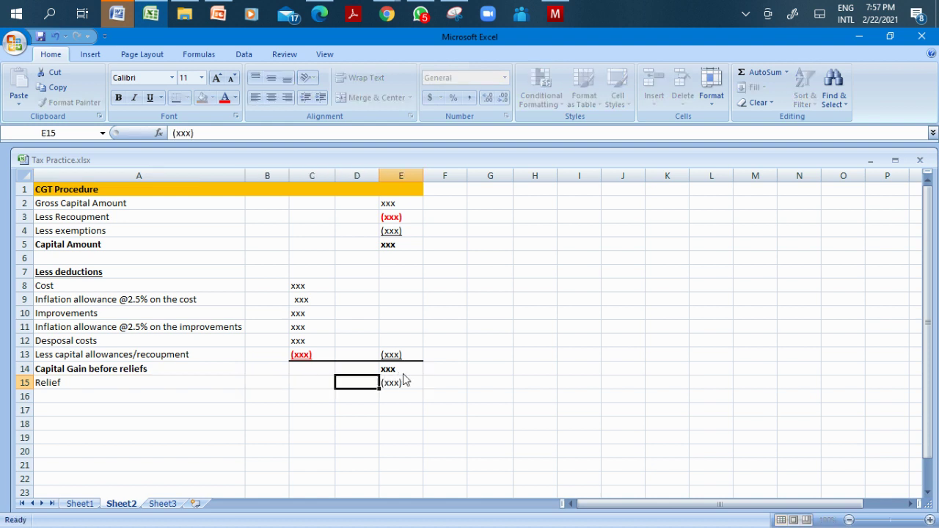
Add an "Assessed losses" line in row 16 with the placeholder (xxx) in column E.
key(Left)
key(Down)
key(Left)
key(Left)
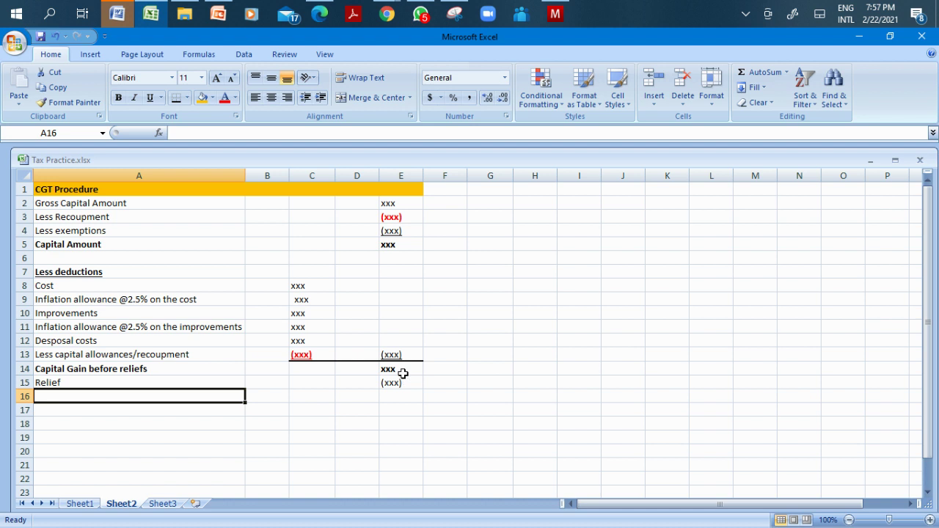
text(Assessed)
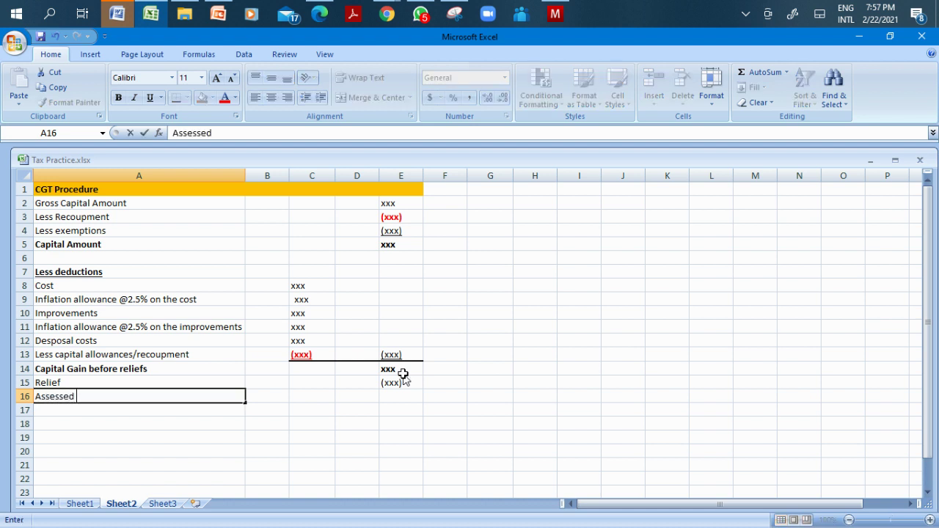
text( losses)
key(Right)
key(Right)
key(Right)
key(Right)
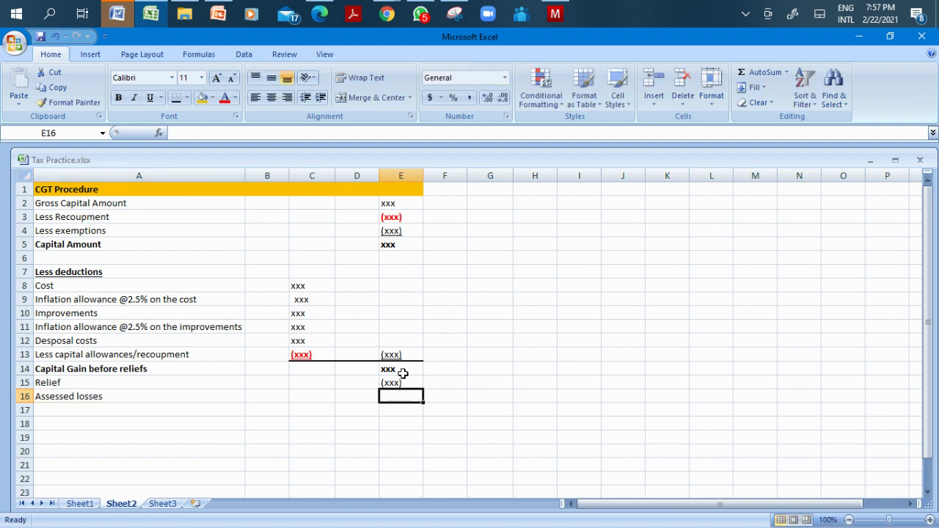
text((xxx))
key(Return)
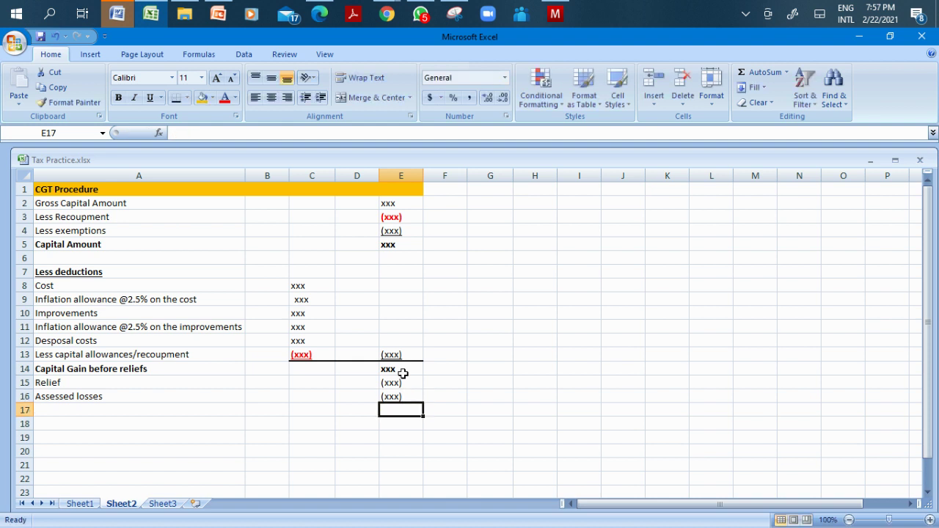
Underline the assessed losses placeholder in cell E16.
key(Left)
key(Left)
key(Left)
key(Left)
key(Right)
key(Right)
key(Right)
key(Right)
key(Up)
text(()
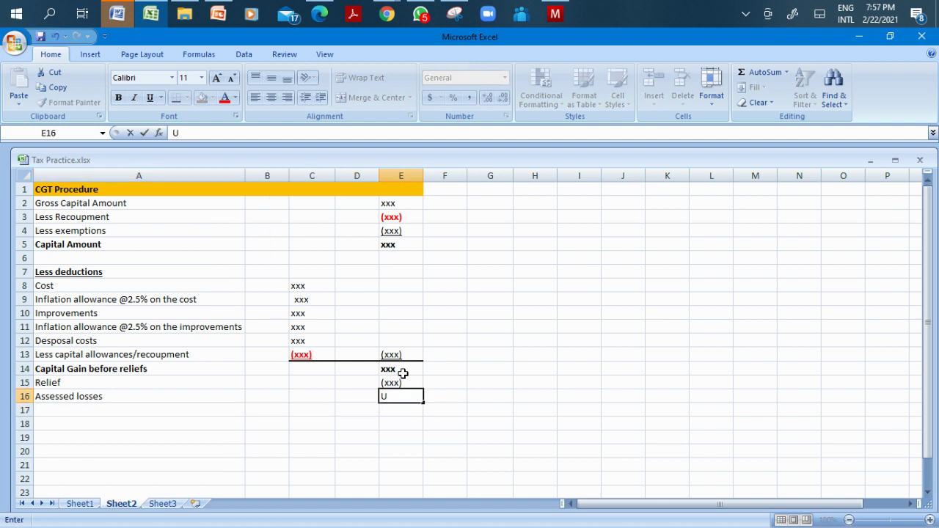
key(Return)
key(ctrl+z)
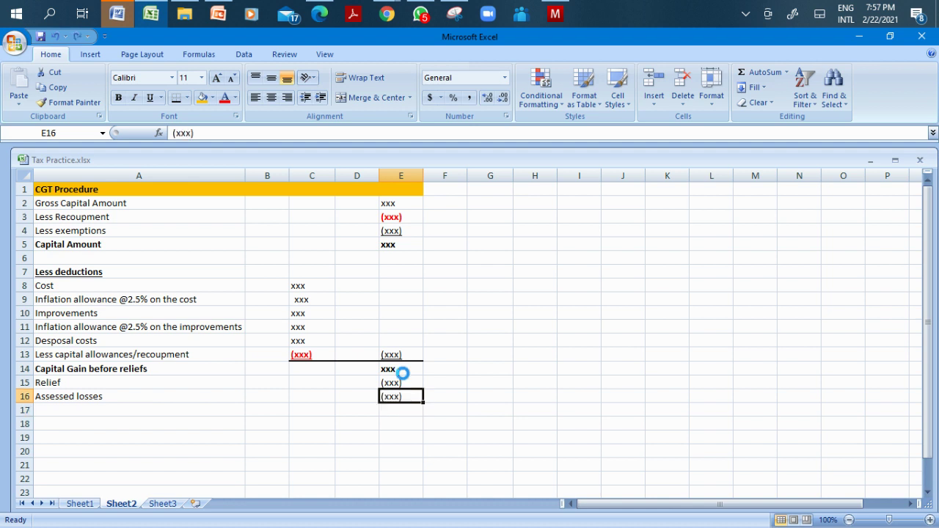
Enter the placeholder xxx in E17 and label the line "Capital gains" in A17.
key(Down)
text(x)
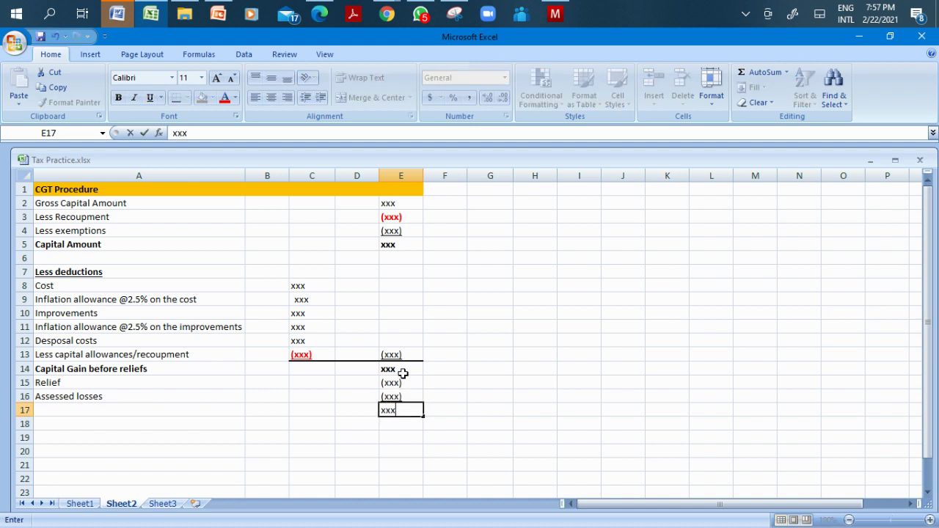
key(Left)
key(Left)
key(Left)
key(Left)
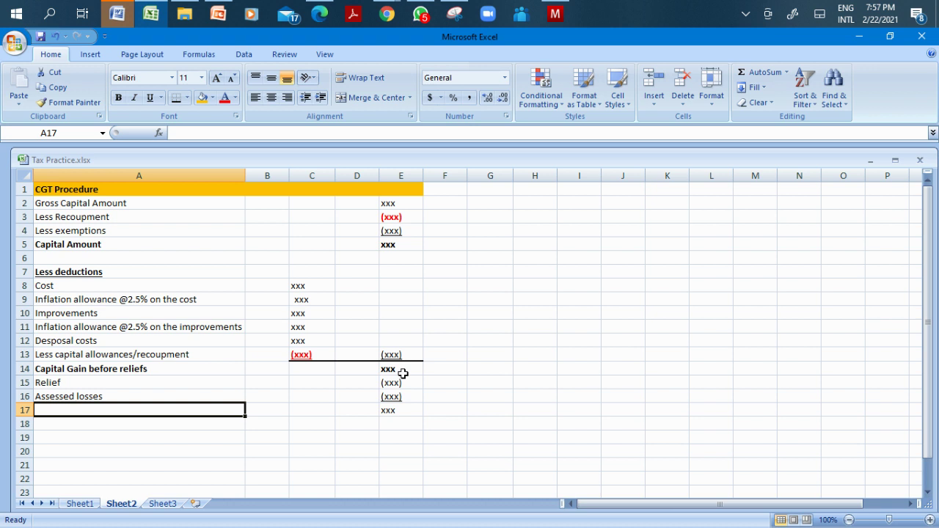
text(Capital )
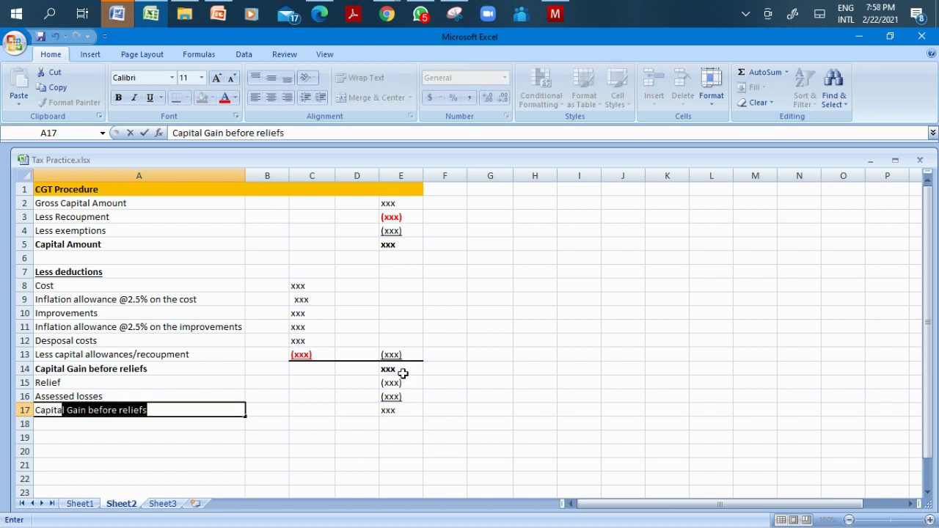
text(gains)
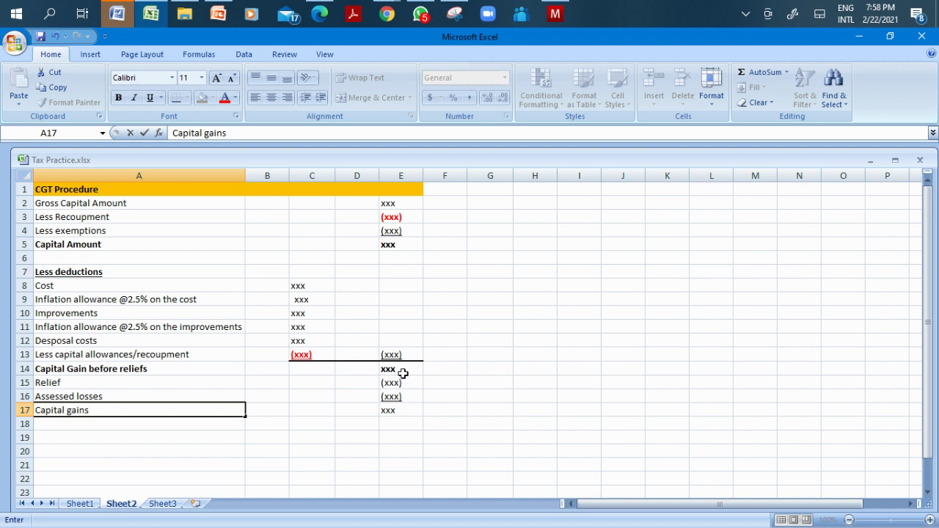
key(Return)
Make the Capital gains label in A17 and its placeholder in E17 bold.
key(Up)
key(ctrl+b)
key(Right)
key(Right)
key(Right)
key(Right)
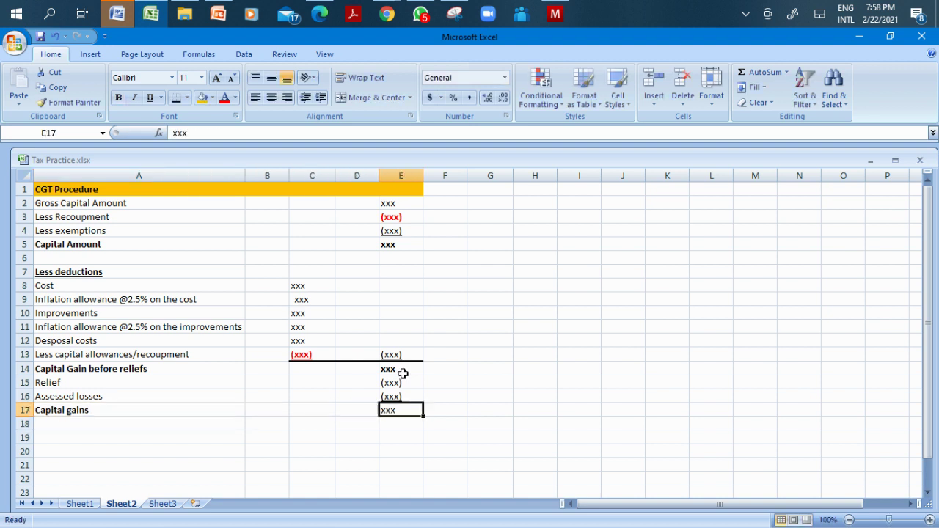
key(ctrl+b)
key(Down)
key(Left)
key(Left)
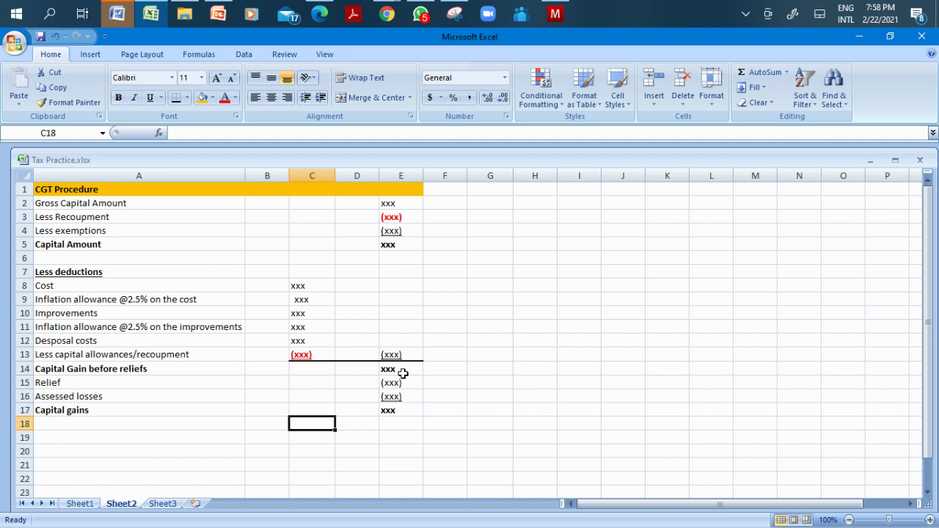
key(Left)
key(Left)
key(Down)
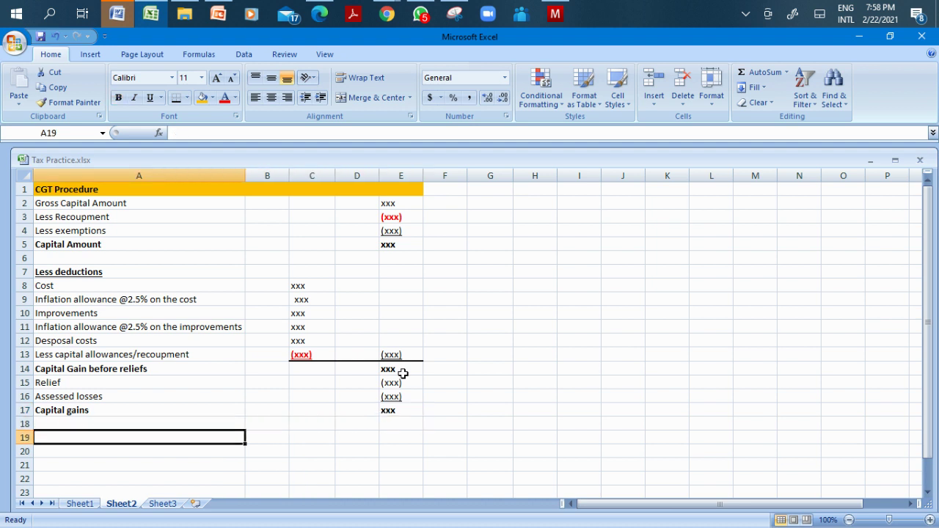
text(Capital Gains Tax @20)
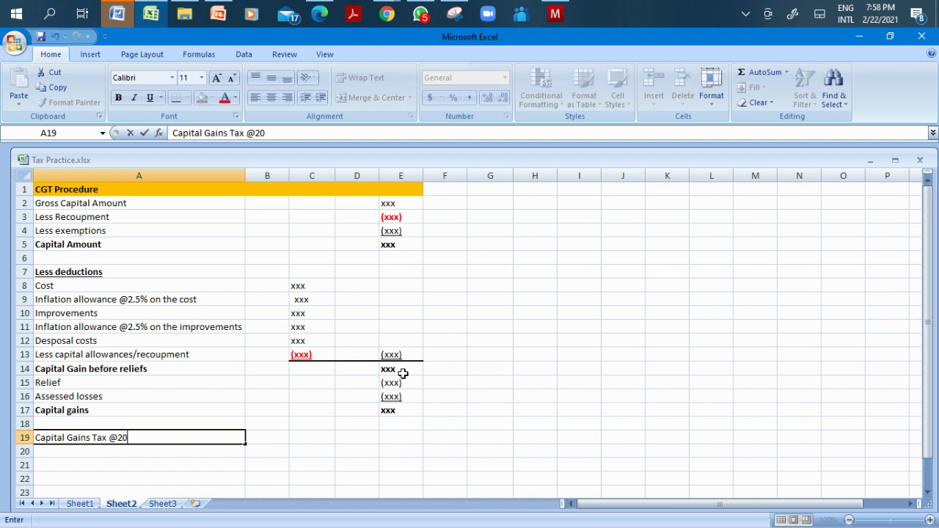
text(%)
key(Right)
key(Right)
key(Right)
key(Right)
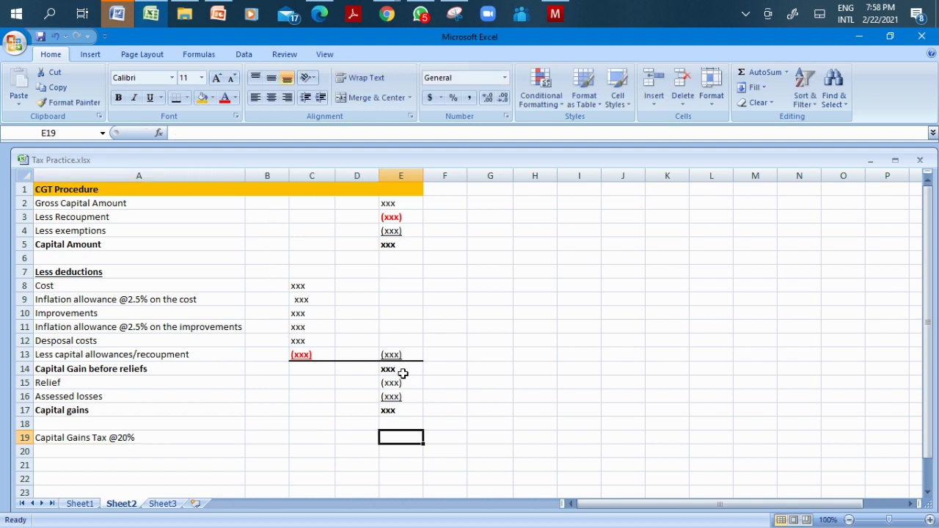
text(xxx)
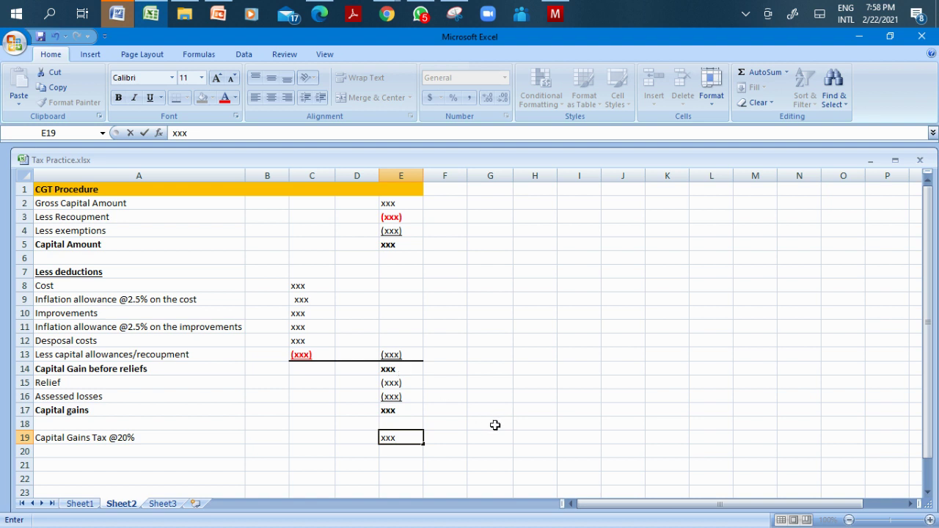
click(492, 424)
Format the Capital Gains Tax line, cells A19 to E19, as bold and underlined.
drag(135, 435, 388, 437)
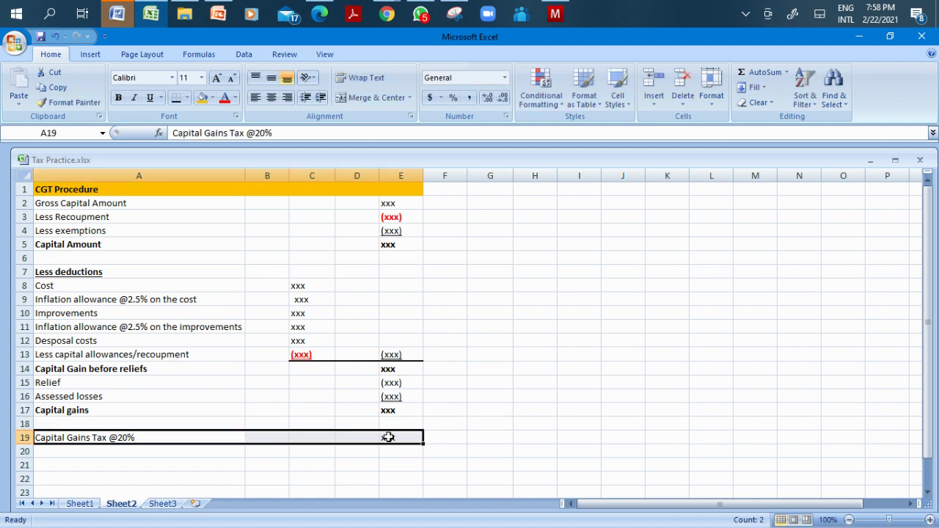
key(ctrl+u)
key(ctrl+b)
click(397, 452)
Enter the label "Less WT at Source" in cell A21, below the Capital Gains Tax line.
key(Down)
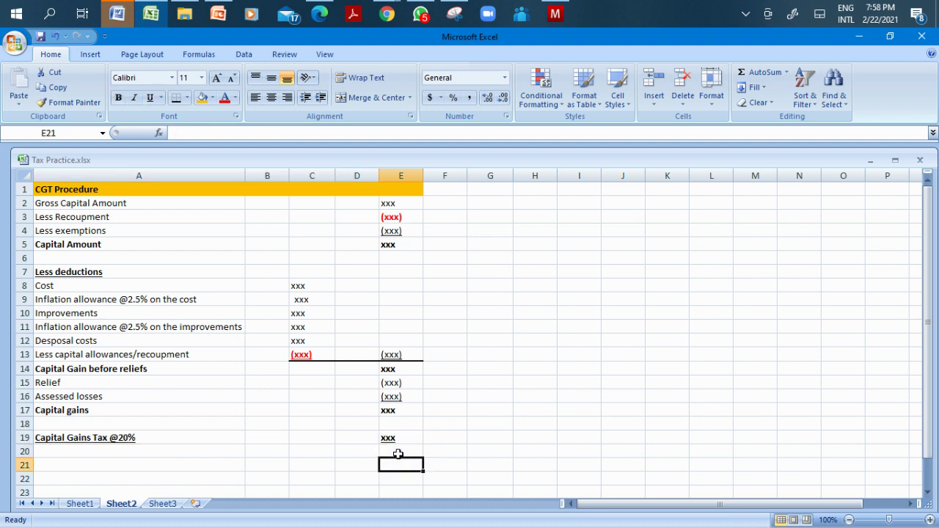
key(Down)
key(Down)
key(Down)
key(Down)
key(Down)
key(Down)
key(Down)
key(Down)
key(Down)
key(Down)
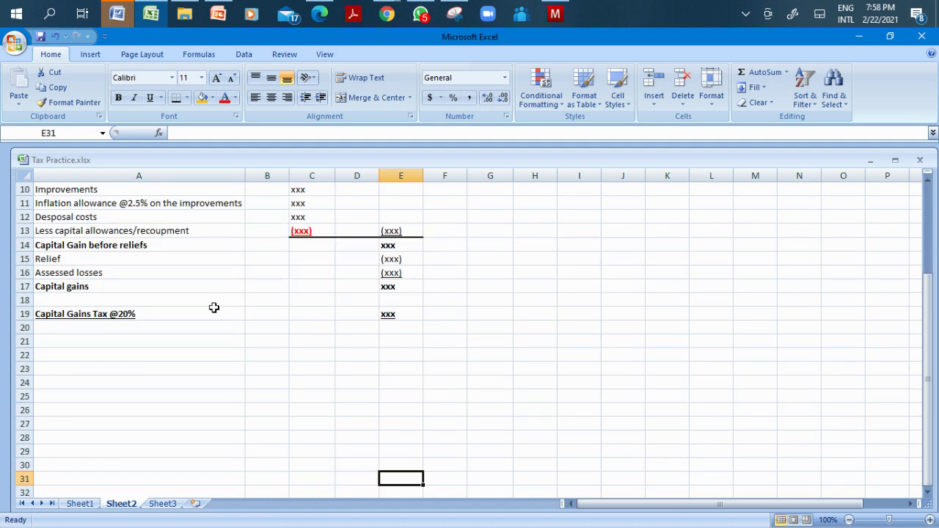
click(178, 327)
click(115, 339)
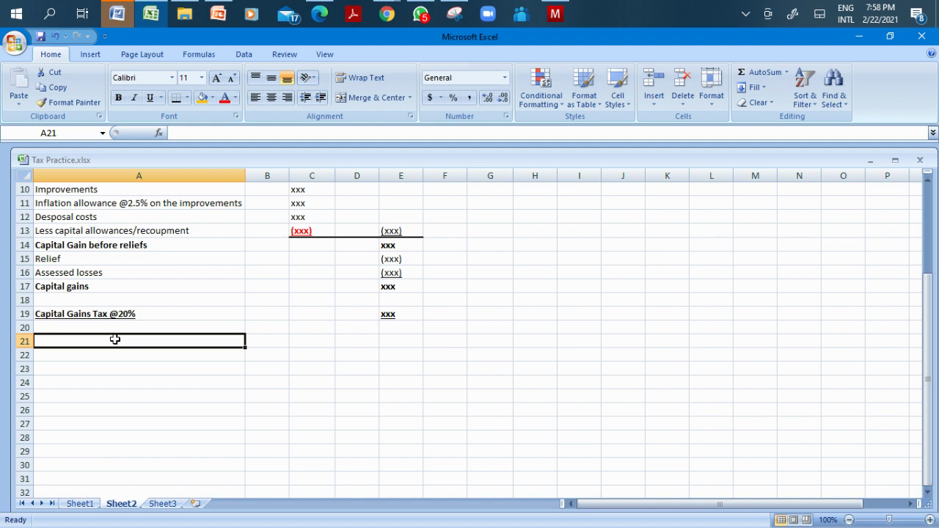
text(Less WT)
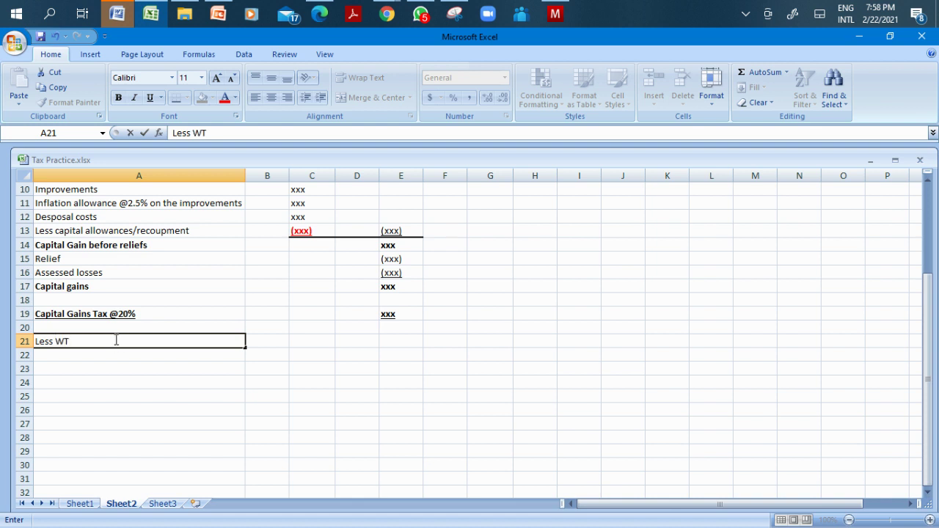
text( at Source)
key(Tab)
key(Tab)
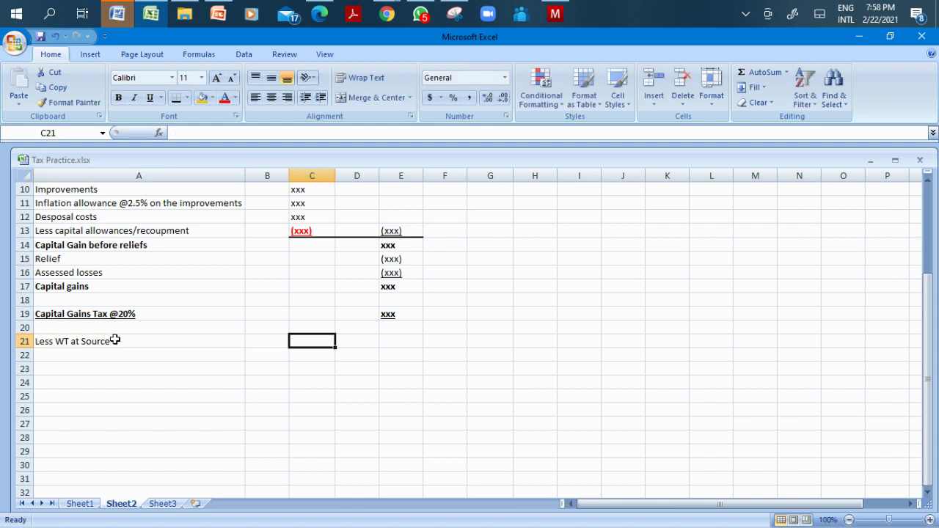
Enter the placeholder (xxx) in cell E21 for the Less WT at Source line.
key(Tab)
key(Tab)
text((xxx))
key(Return)
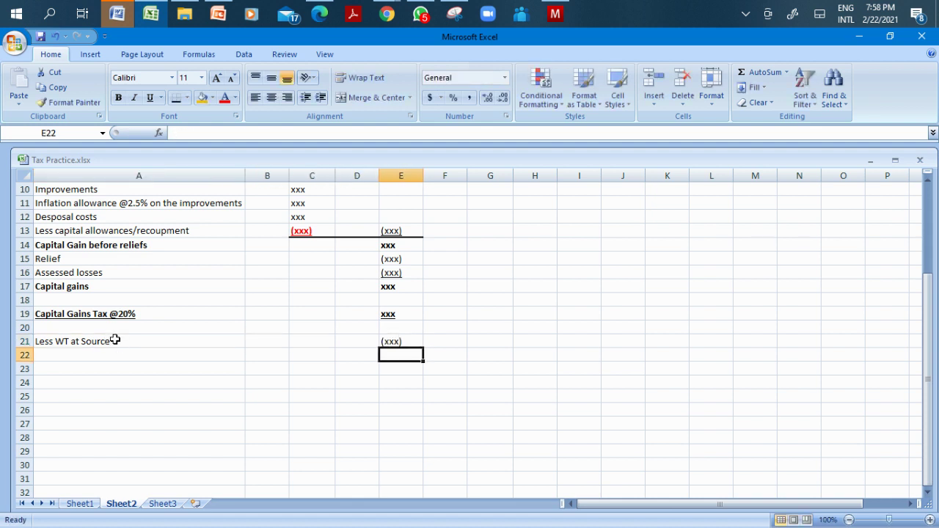
Underline the (xxx) placeholder in cell E21.
key(Left)
key(Left)
key(Left)
key(Left)
key(Down)
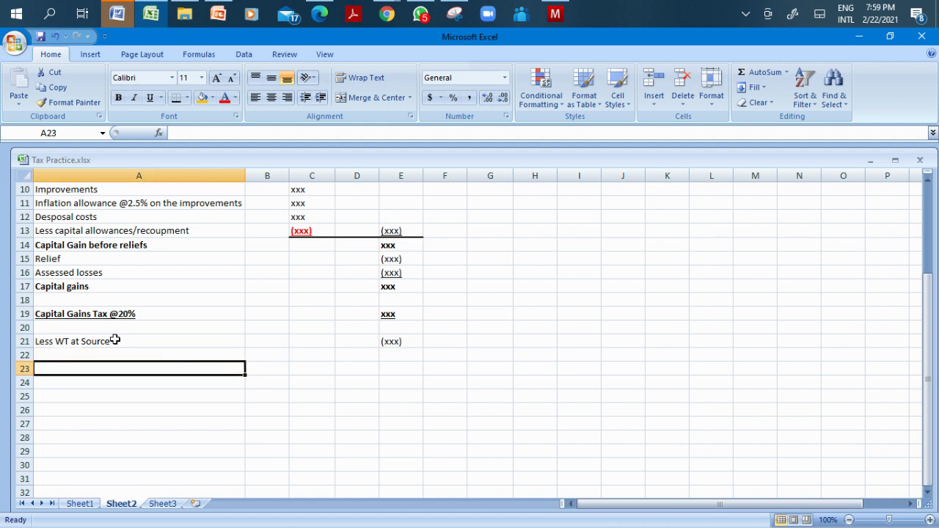
key(Up)
key(Right)
key(Right)
key(Right)
key(Right)
key(Up)
key(ctrl+u)
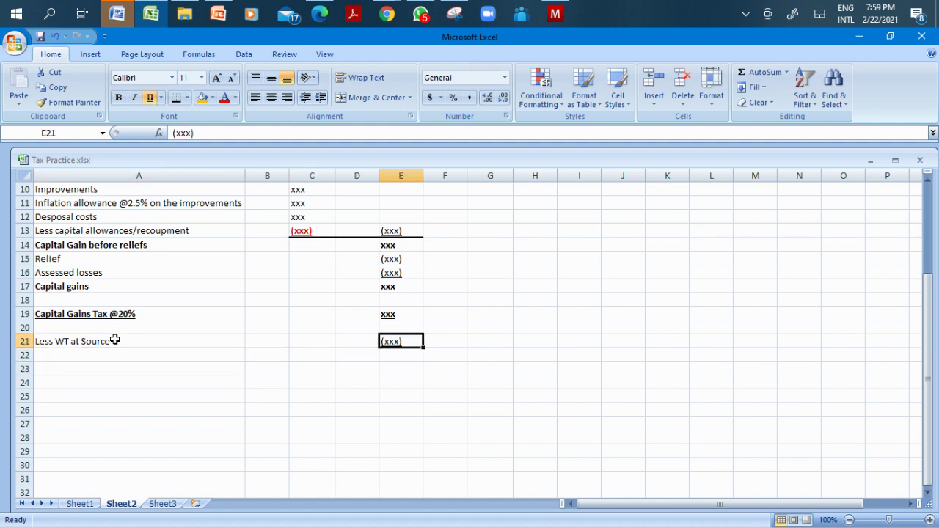
Add a "CGT Liability" line in row 22 with the placeholder xxx in column E.
key(Down)
text(xxx)
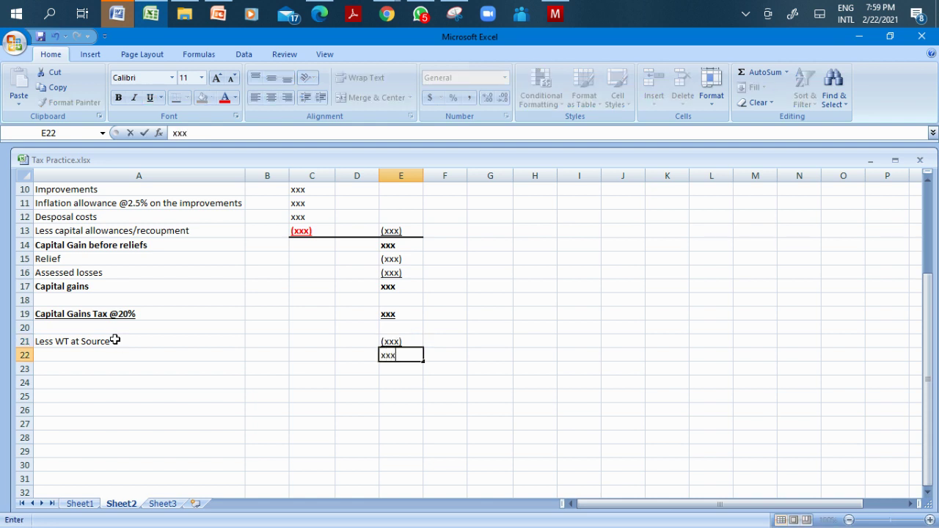
key(Left)
key(Left)
key(Left)
key(Left)
text(C)
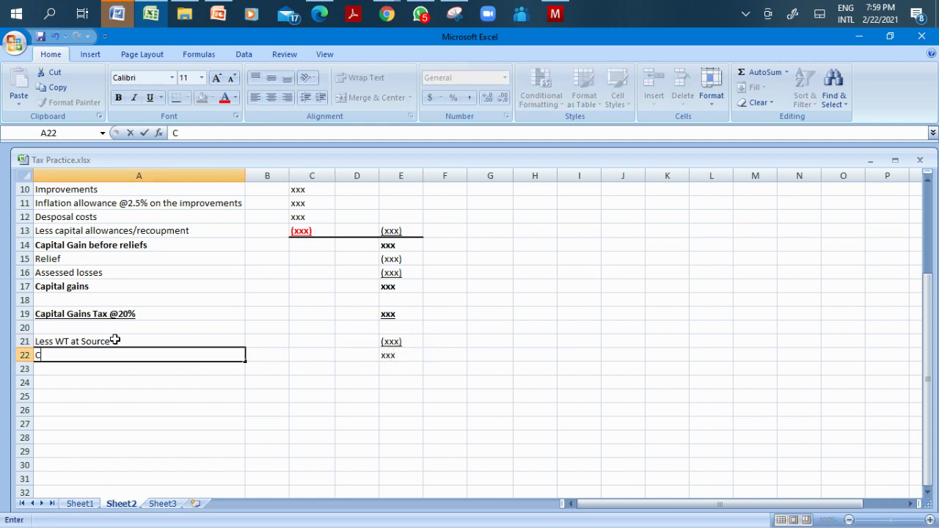
text(GT Liability)
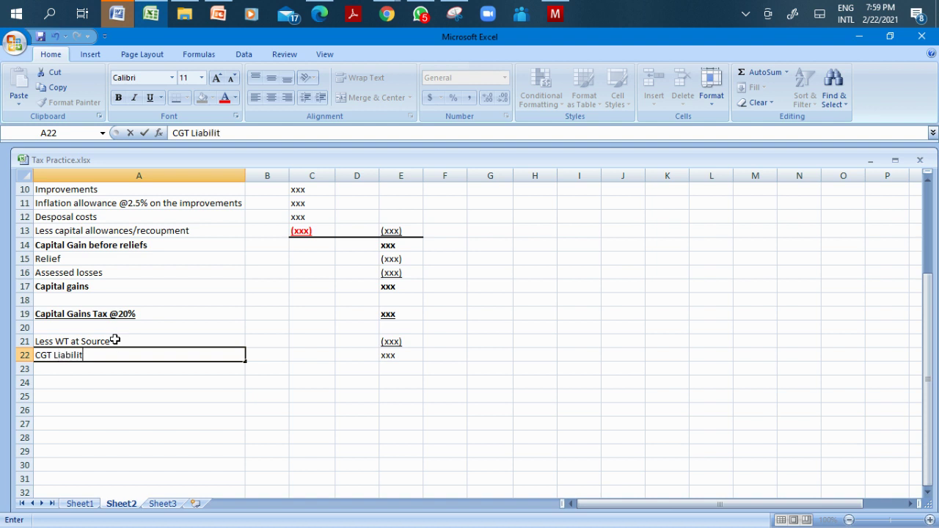
key(Return)
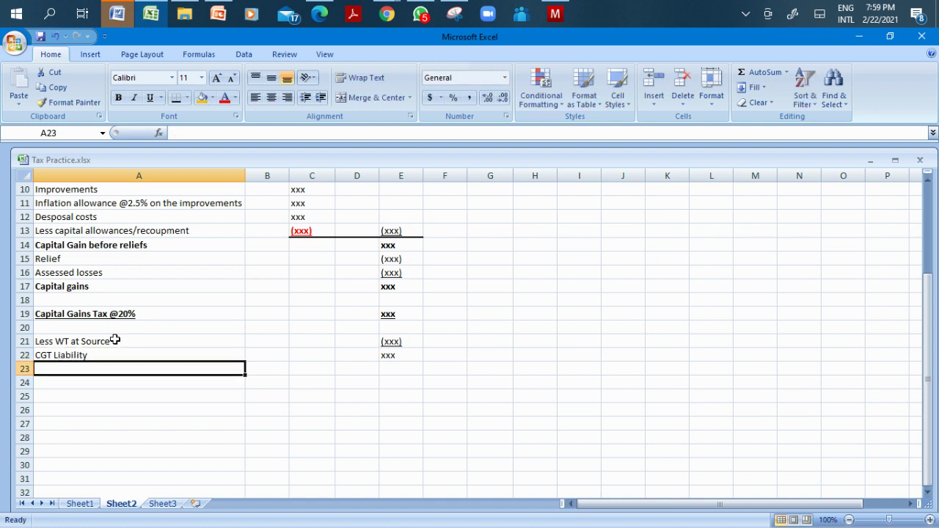
Underline the text of the CGT Liability line across cells A22 to E22.
key(Up)
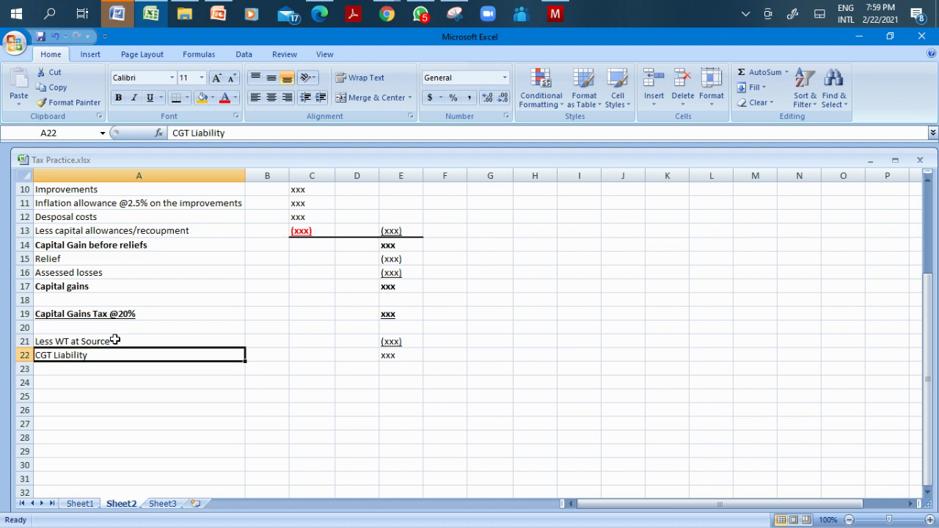
key(Right)
key(Right)
key(Left)
key(Left)
key(shift+Right)
key(shift+Right)
key(shift+Right)
key(shift+Right)
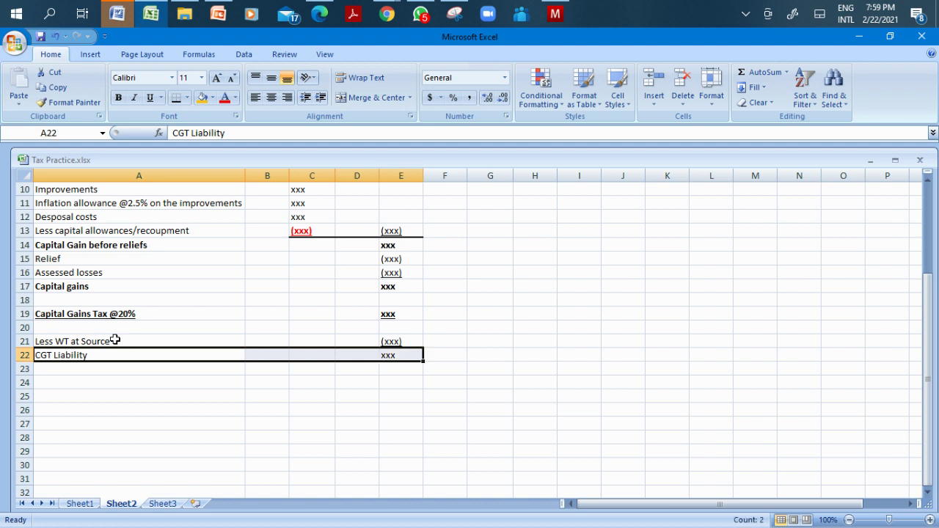
key(ctrl+u)
click(506, 449)
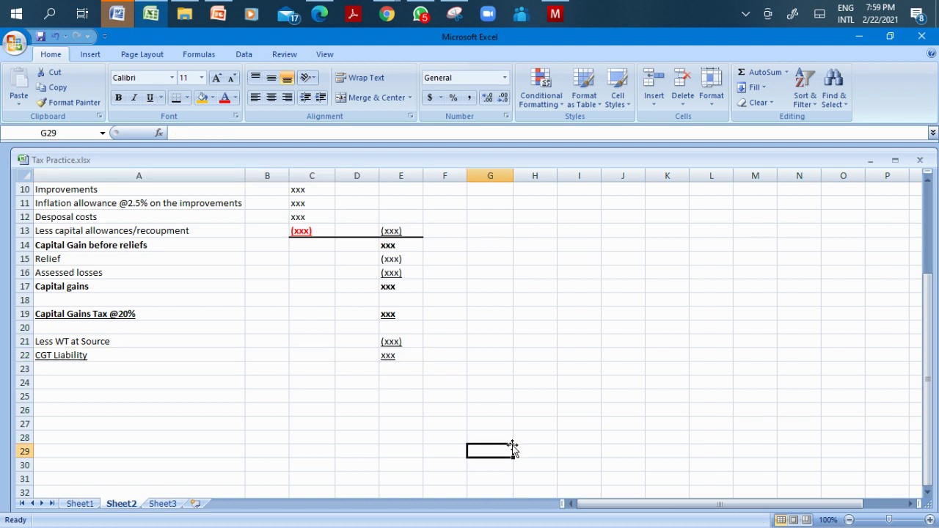
Apply a bottom border beneath the CGT Liability line, from cell A22 to E22.
click(126, 353)
drag(126, 352, 384, 356)
click(176, 98)
click(456, 354)
click(368, 396)
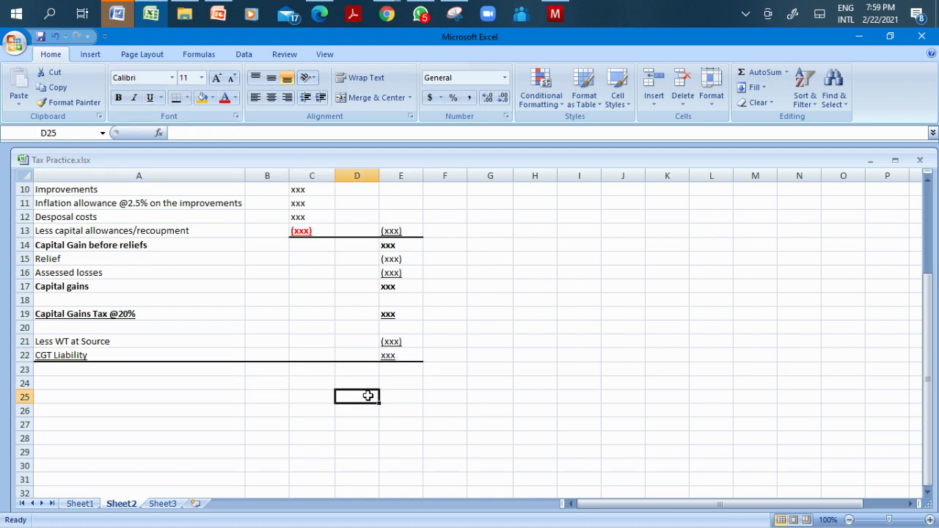
Review the whole CGT Procedure layout on Sheet2, from its heading in row 1 to the CGT Liability line.
key(Up)
key(Up)
key(Up)
key(Up)
key(Up)
key(Up)
key(Up)
key(Up)
key(Up)
key(Up)
key(Up)
key(Up)
key(Up)
key(Up)
key(Up)
key(Up)
key(Up)
key(Up)
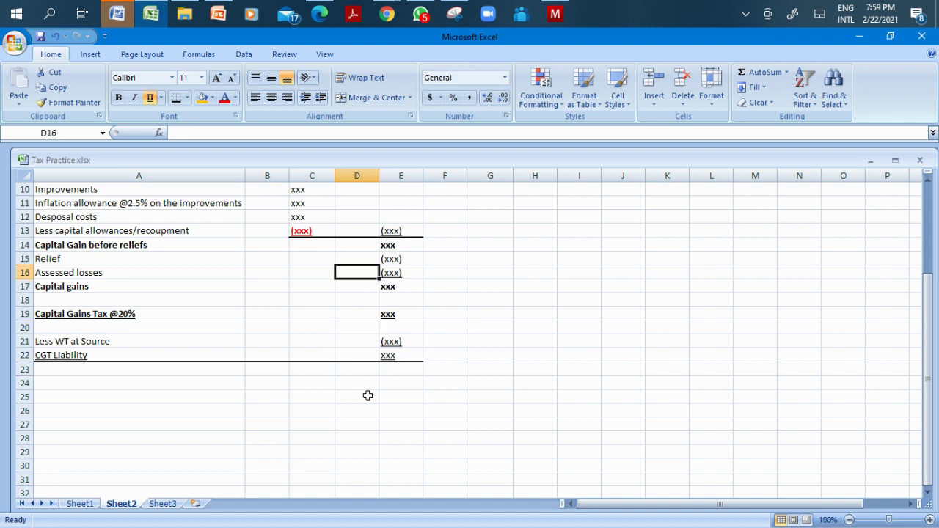
key(ctrl+Home)
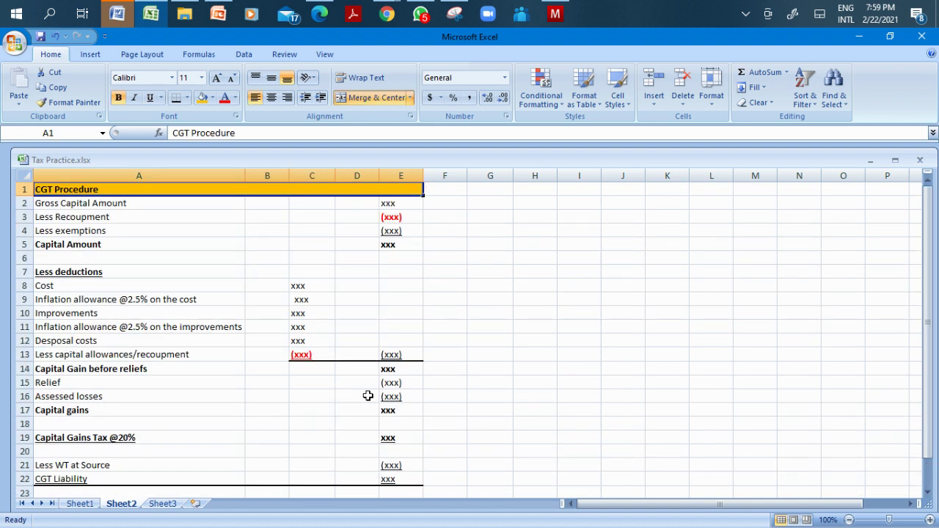
click(442, 400)
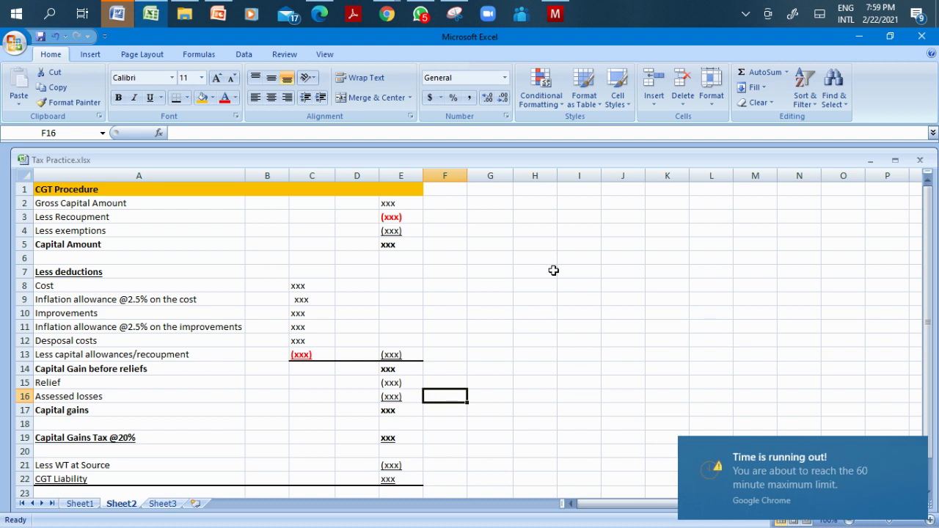
drag(110, 189, 157, 447)
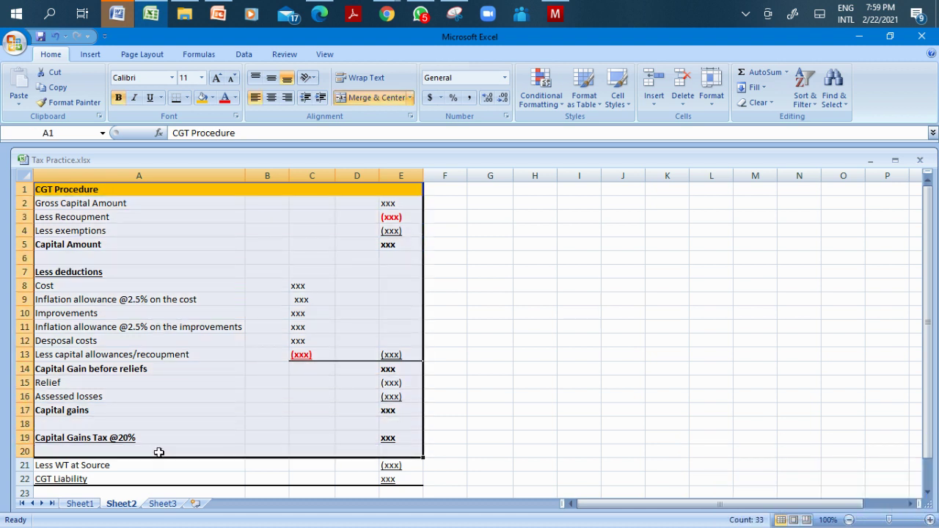
click(446, 408)
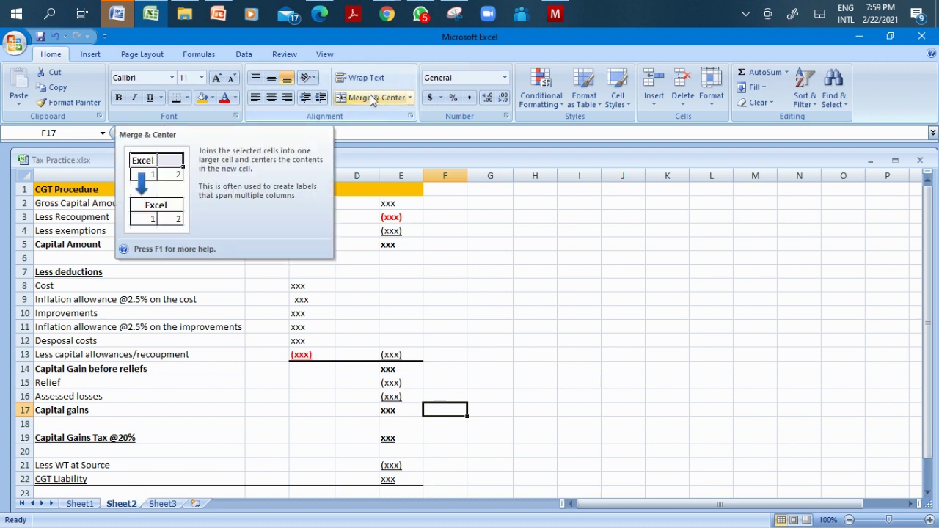
click(516, 275)
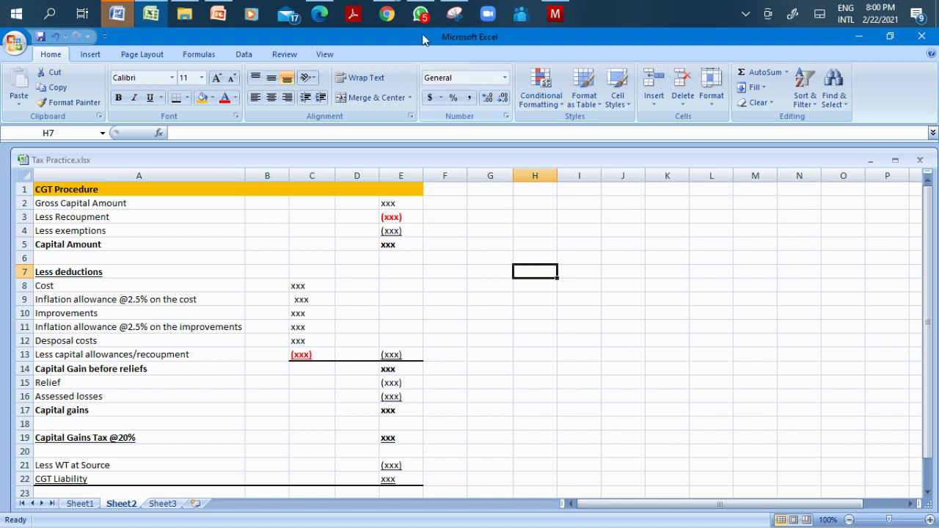
Switch to the Google Meet call in Chrome, mute the microphone and stop presenting the screen.
click(389, 16)
click(240, 84)
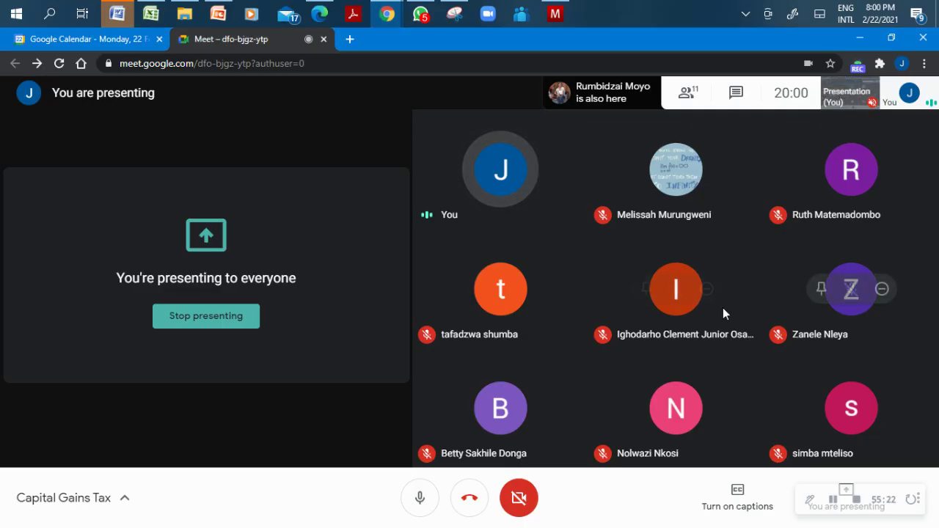
click(418, 505)
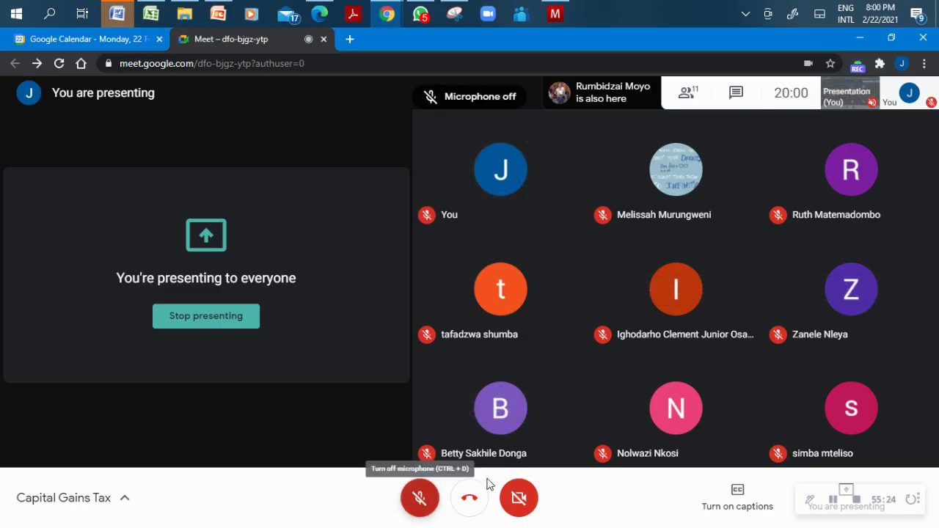
click(224, 317)
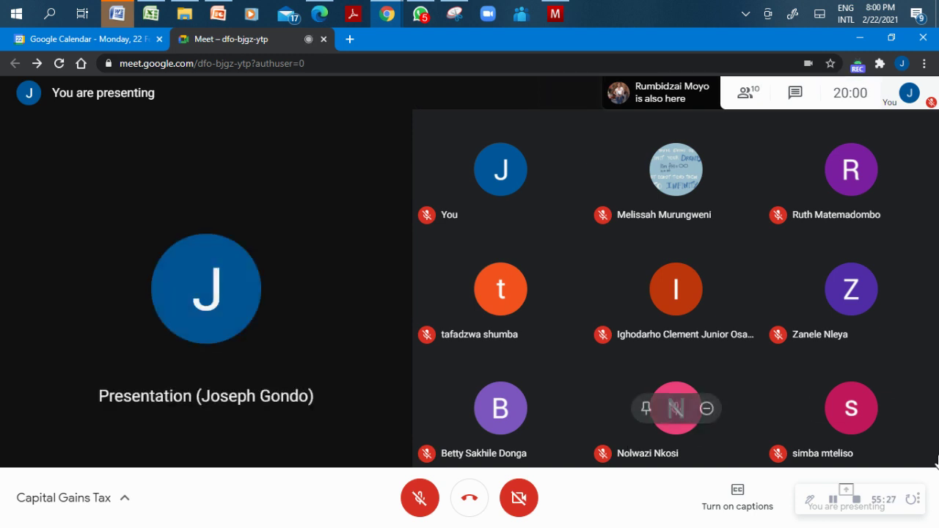